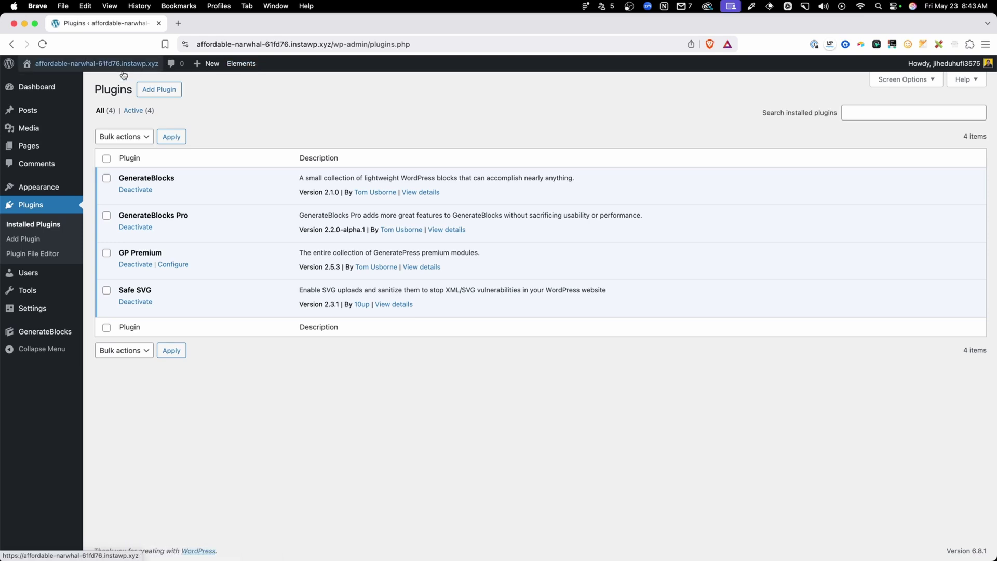
Open the site's front end in a new browser tab to view the default header, and return to the admin
{"action": "left_click", "coordinate": [239, 59], "text": "super"}
{"action": "left_click", "coordinate": [238, 23]}
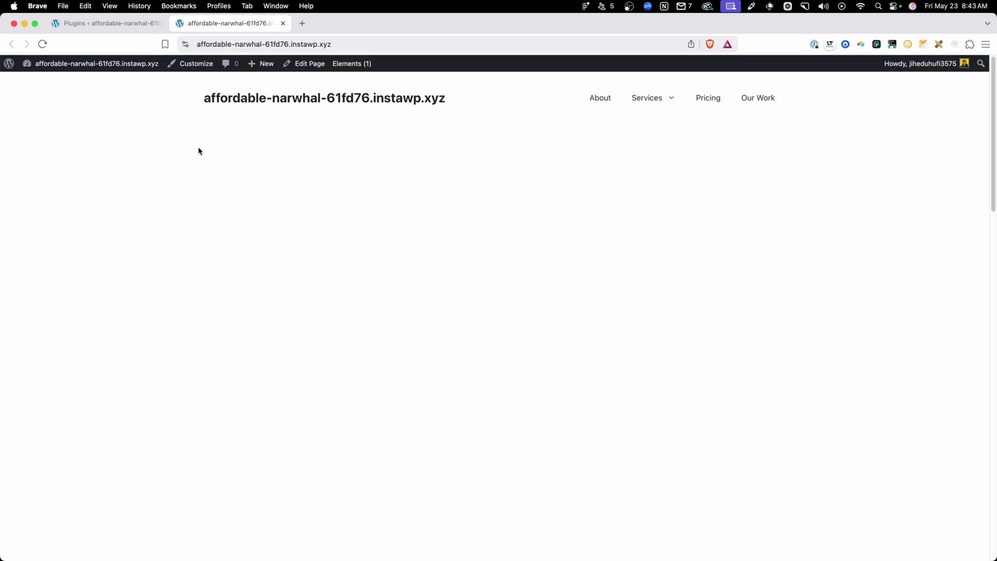
{"action": "left_click", "coordinate": [136, 24]}
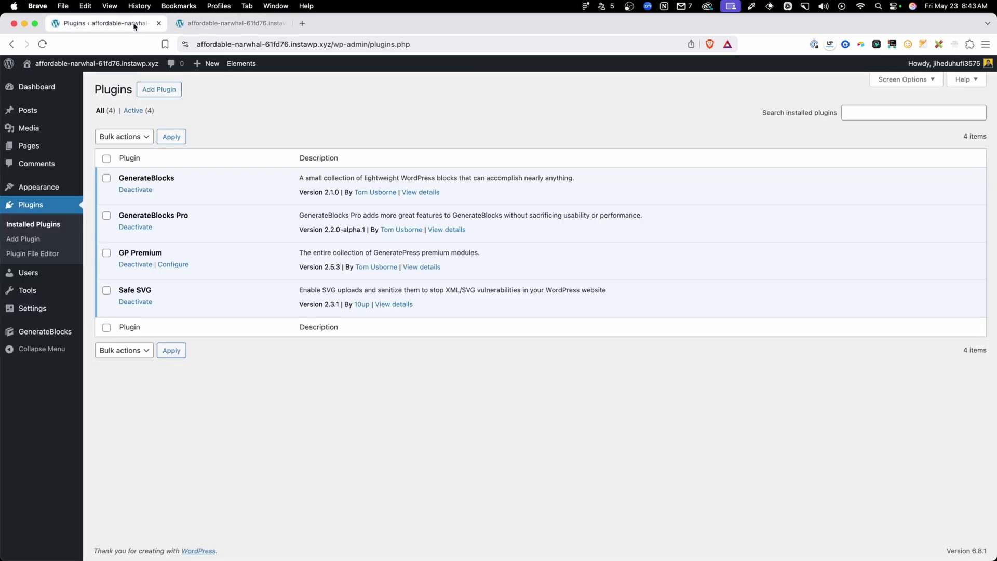
Create a new element of type Block from the Elements list
{"action": "left_click", "coordinate": [241, 63]}
{"action": "left_click", "coordinate": [198, 111]}
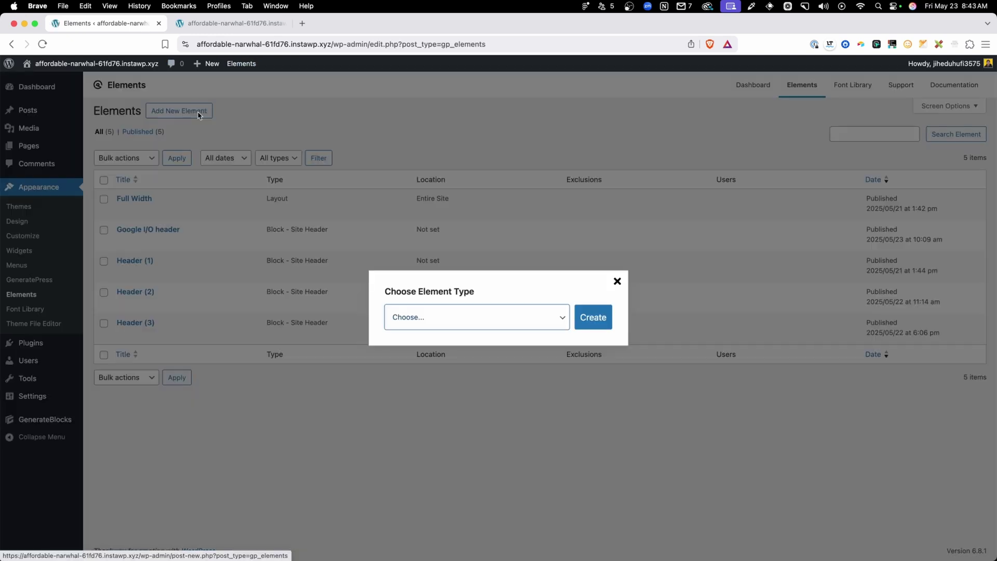
{"action": "left_click", "coordinate": [417, 320]}
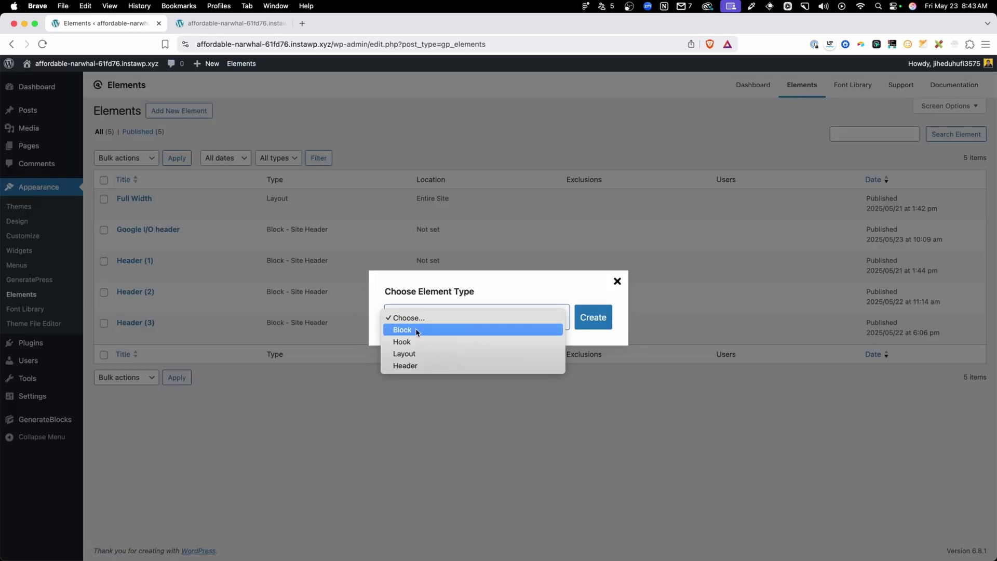
{"action": "left_click", "coordinate": [417, 330]}
{"action": "left_click", "coordinate": [592, 317]}
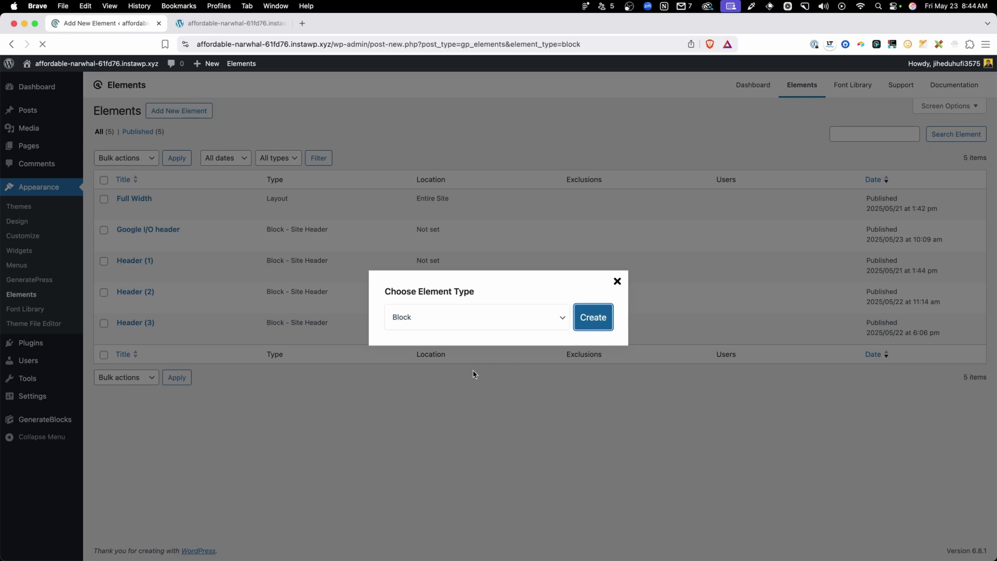
Title the new element "Site Header" and set its element type to Site Header
{"action": "type", "text": "Site "}
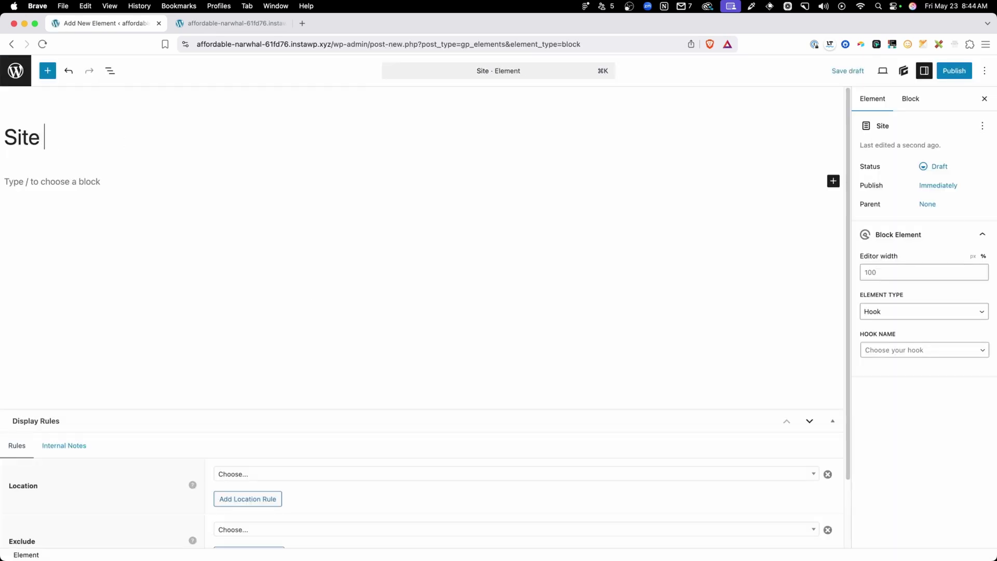
{"action": "type", "text": "Header"}
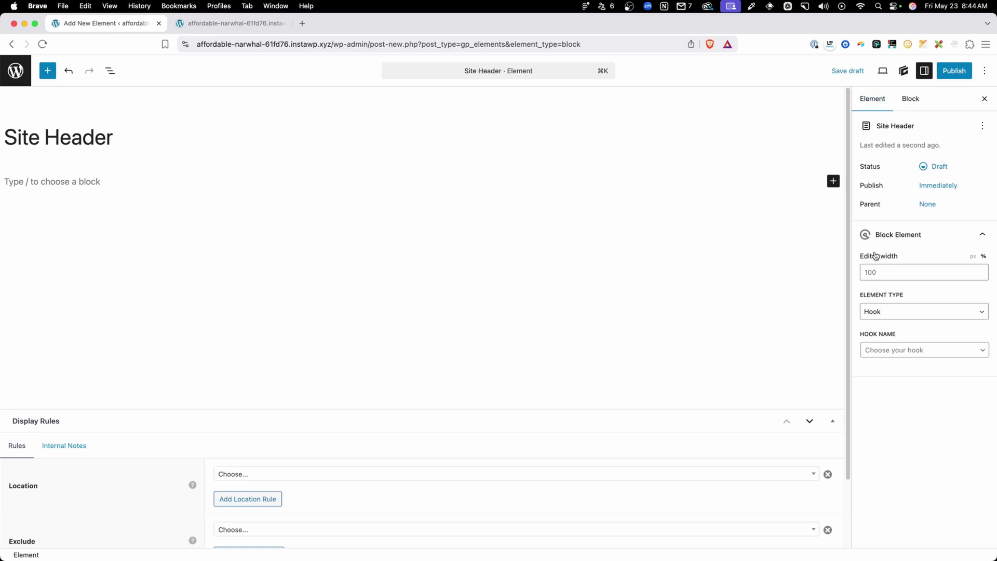
{"action": "left_click", "coordinate": [879, 312]}
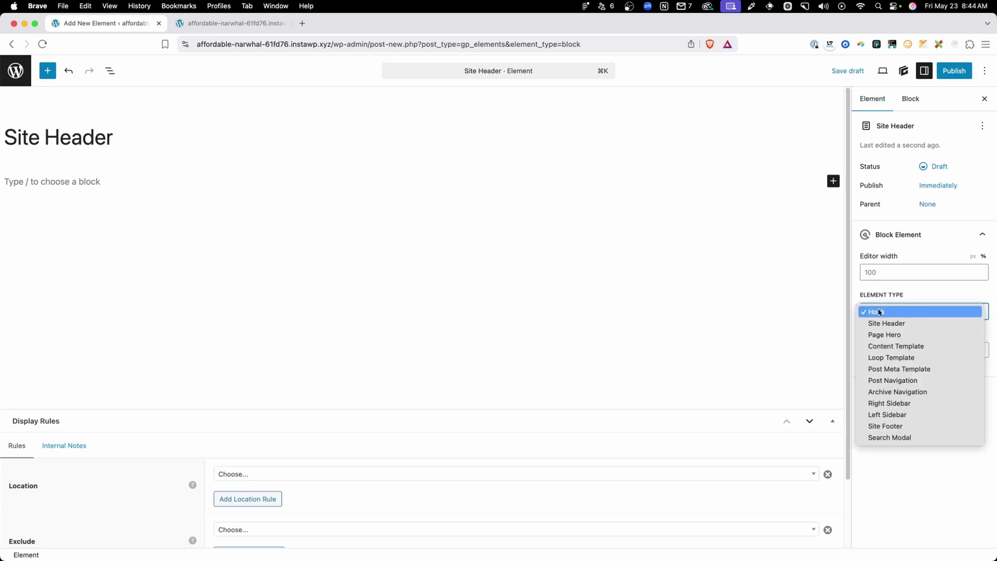
{"action": "left_click", "coordinate": [886, 323]}
{"action": "left_click", "coordinate": [577, 299]}
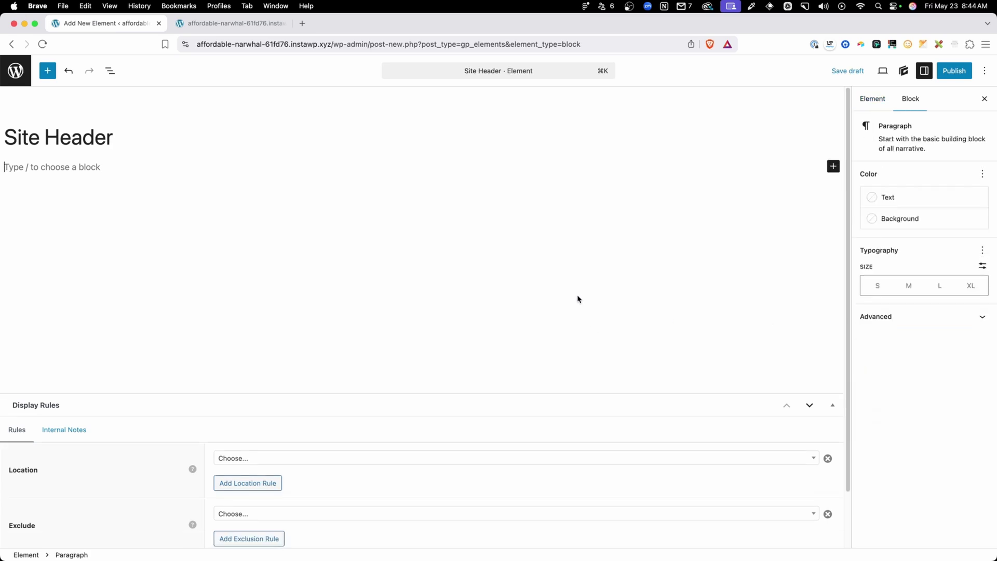
Set the element's display location to Entire Site and publish it
{"action": "scroll", "coordinate": [387, 296], "scroll_direction": "down", "scroll_amount": 3}
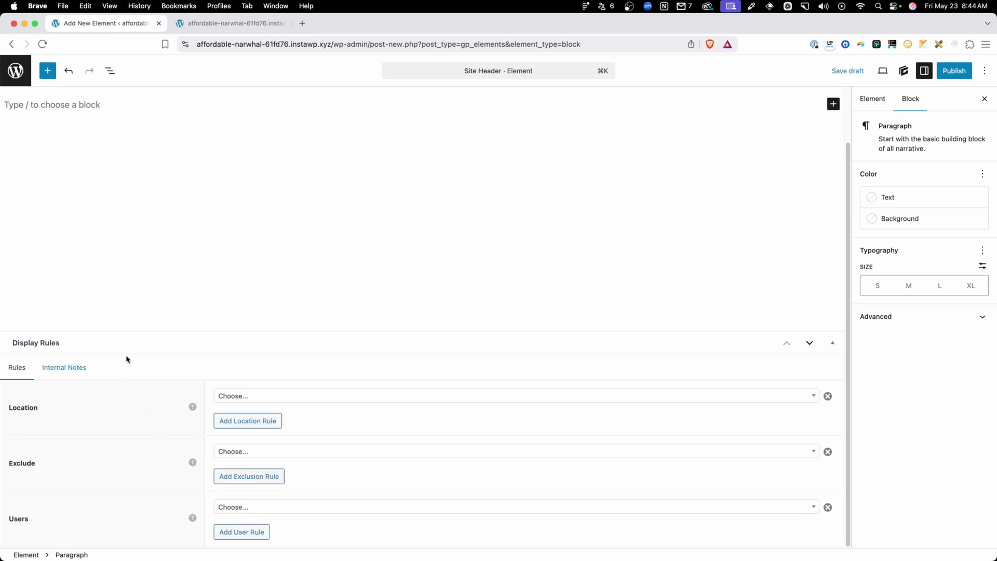
{"action": "left_click", "coordinate": [255, 399]}
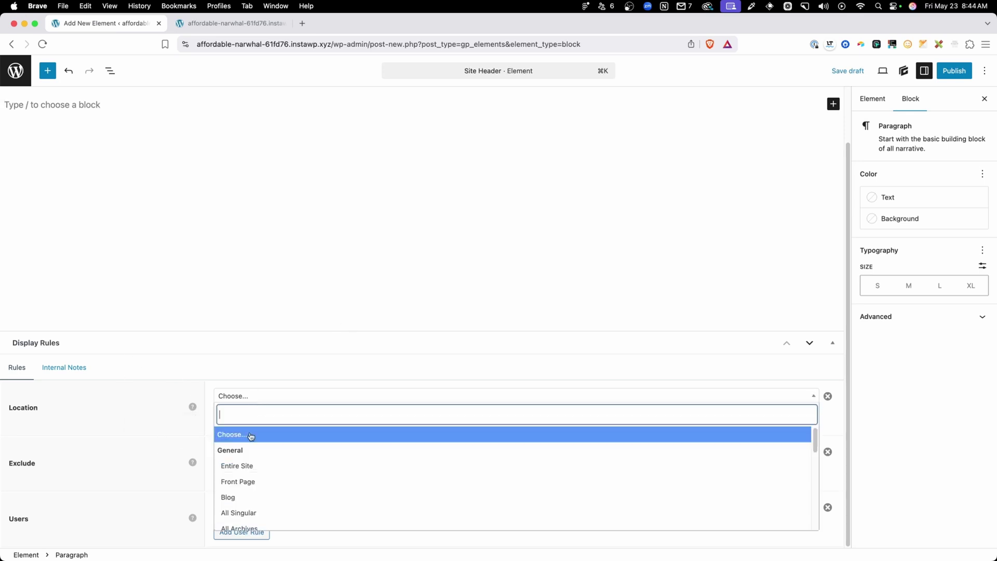
{"action": "left_click", "coordinate": [249, 466]}
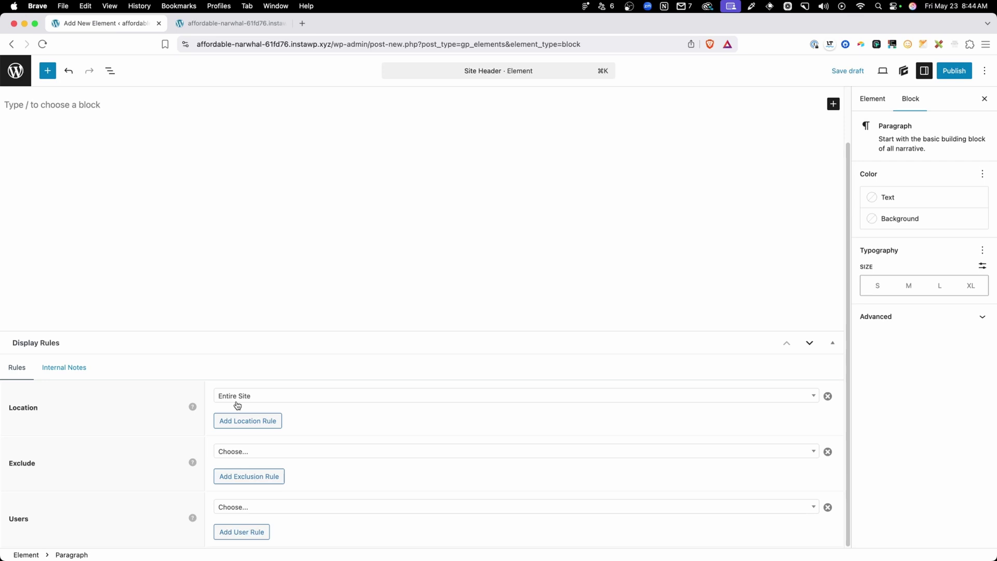
{"action": "scroll", "coordinate": [237, 405], "scroll_direction": "up", "scroll_amount": 2}
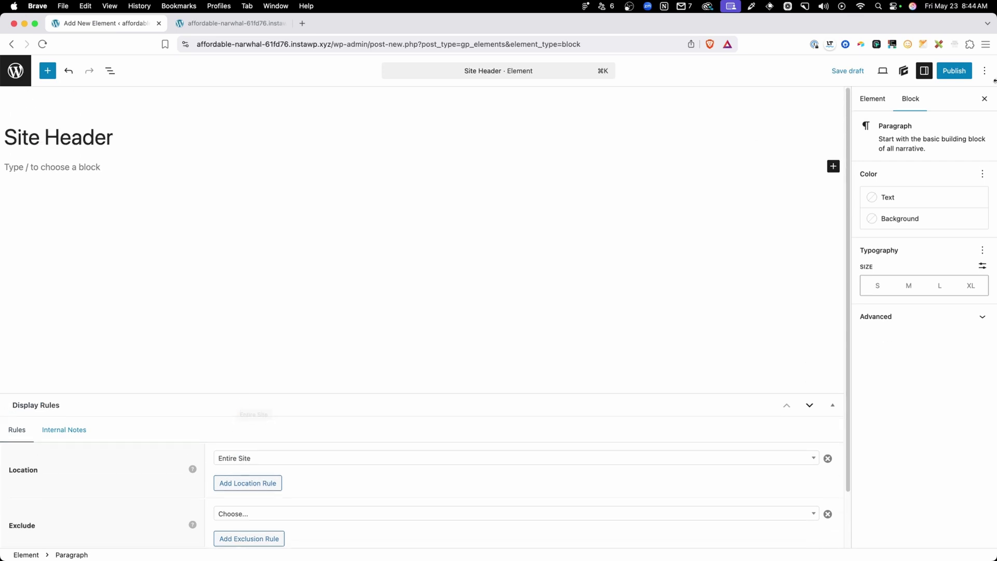
{"action": "left_click", "coordinate": [944, 76]}
{"action": "left_click", "coordinate": [943, 75]}
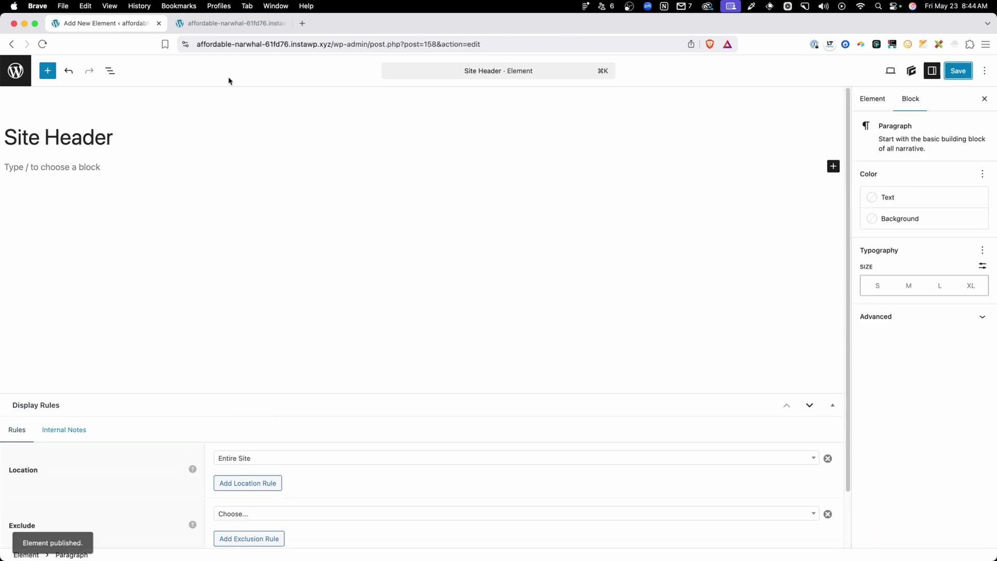
Reload the site's front end to check the header area with the empty element published
{"action": "left_click", "coordinate": [245, 24]}
{"action": "left_click", "coordinate": [253, 42]}
{"action": "key", "text": "Return"}
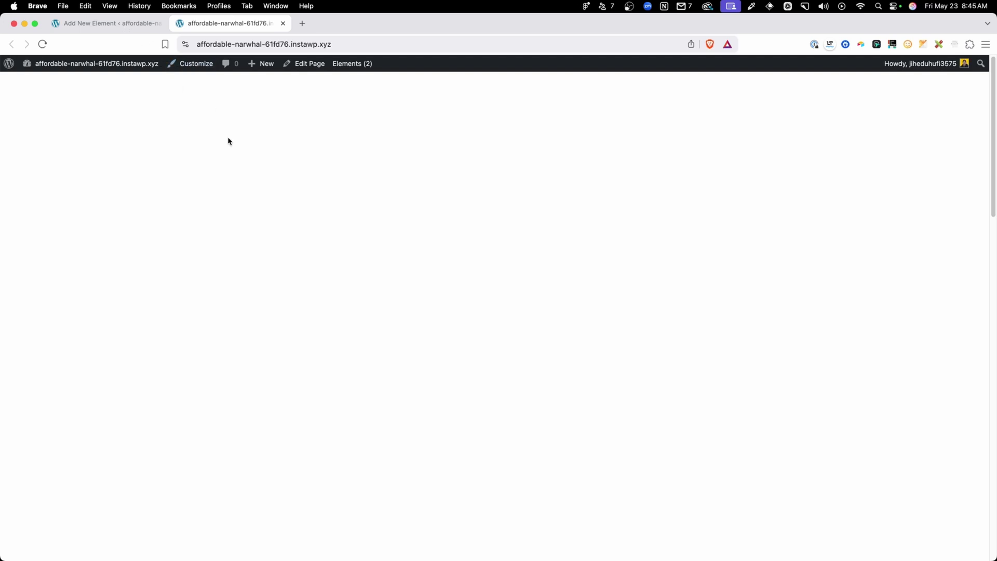
Insert the GenerateBlocks Site Header block into the Site Header element's content
{"action": "left_click", "coordinate": [129, 25]}
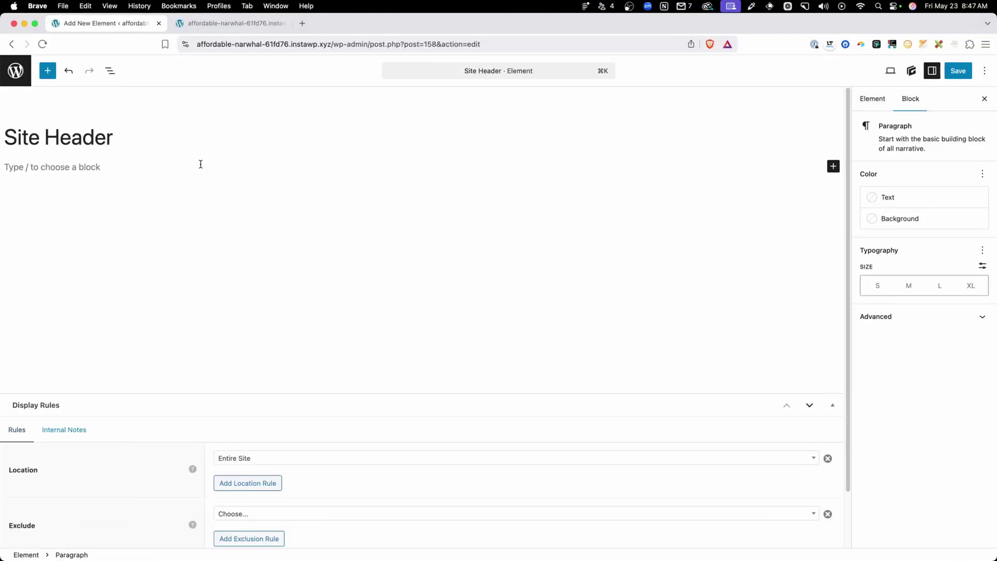
{"action": "left_click", "coordinate": [51, 74]}
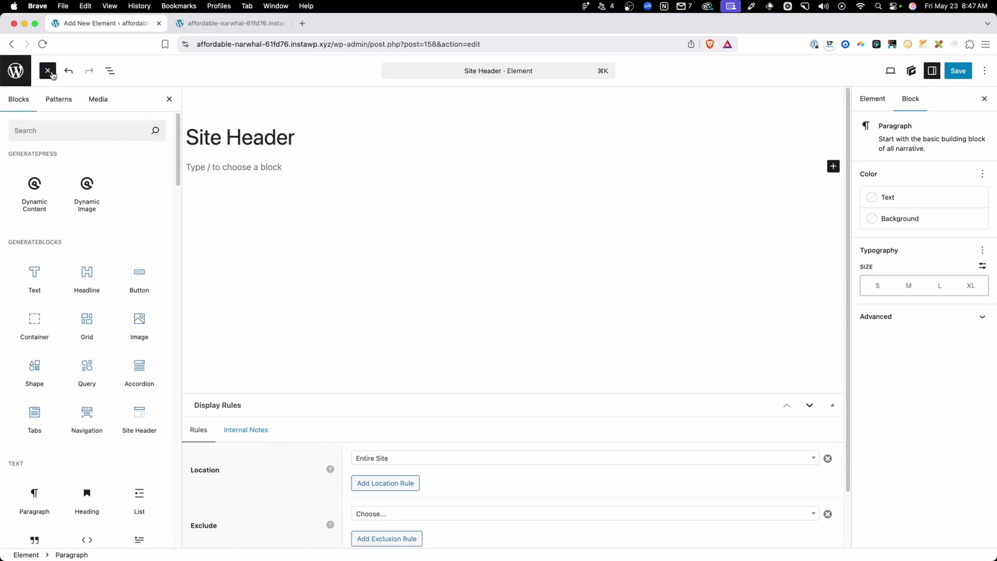
{"action": "scroll", "coordinate": [85, 276], "scroll_direction": "down", "scroll_amount": 1}
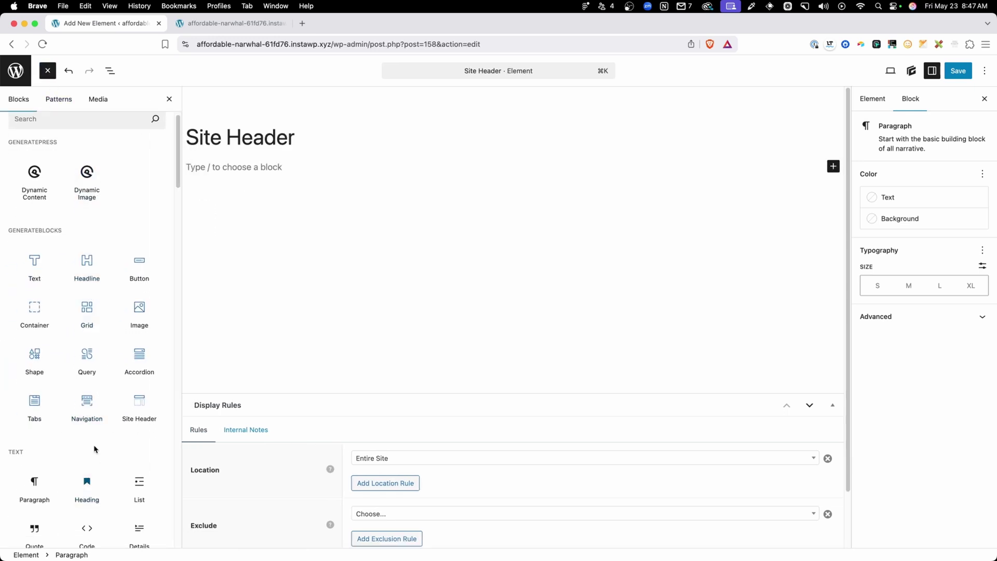
{"action": "mouse_move", "coordinate": [127, 418]}
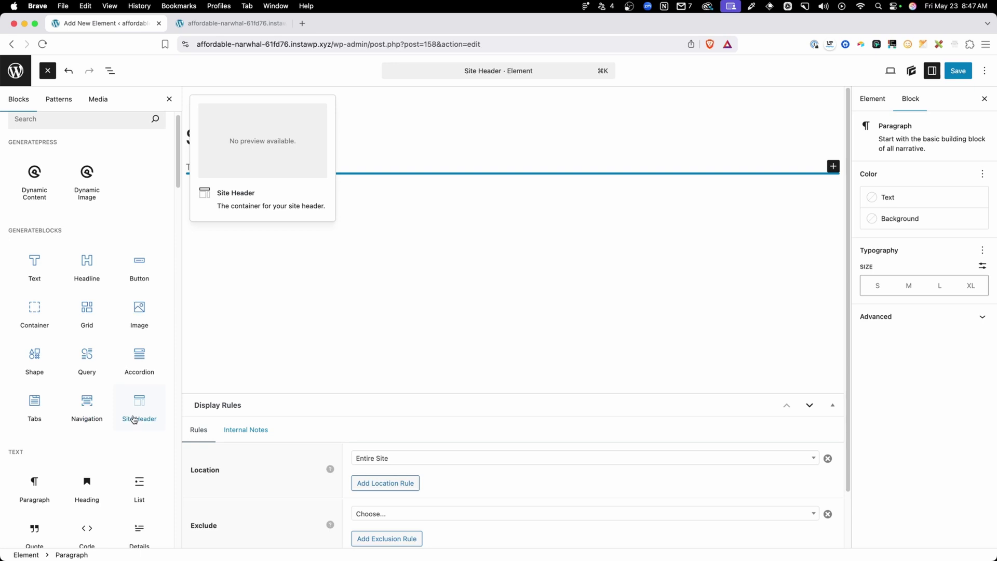
{"action": "left_click", "coordinate": [134, 419]}
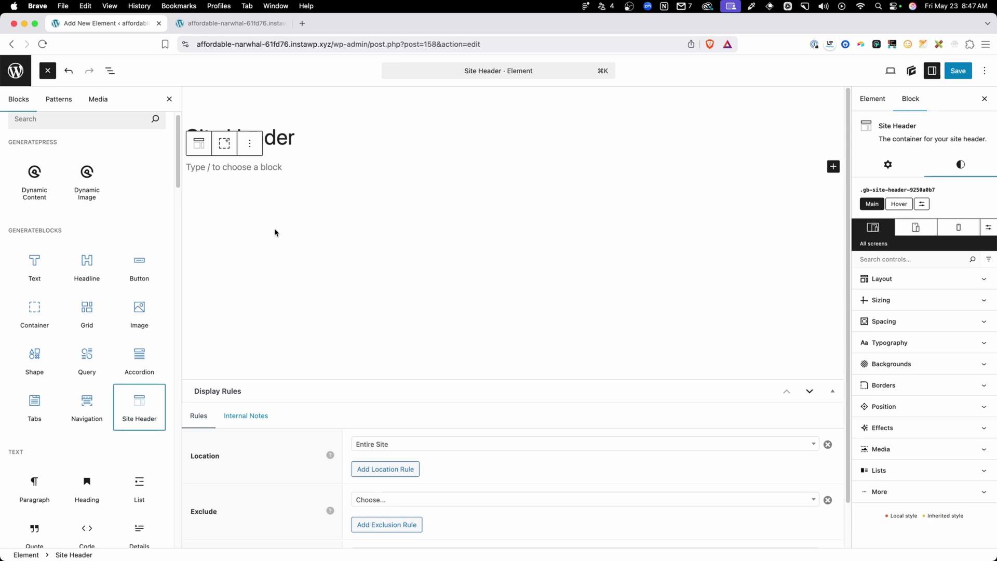
Review the available Sticky Header options in the Site Header block's settings
{"action": "left_click", "coordinate": [884, 166]}
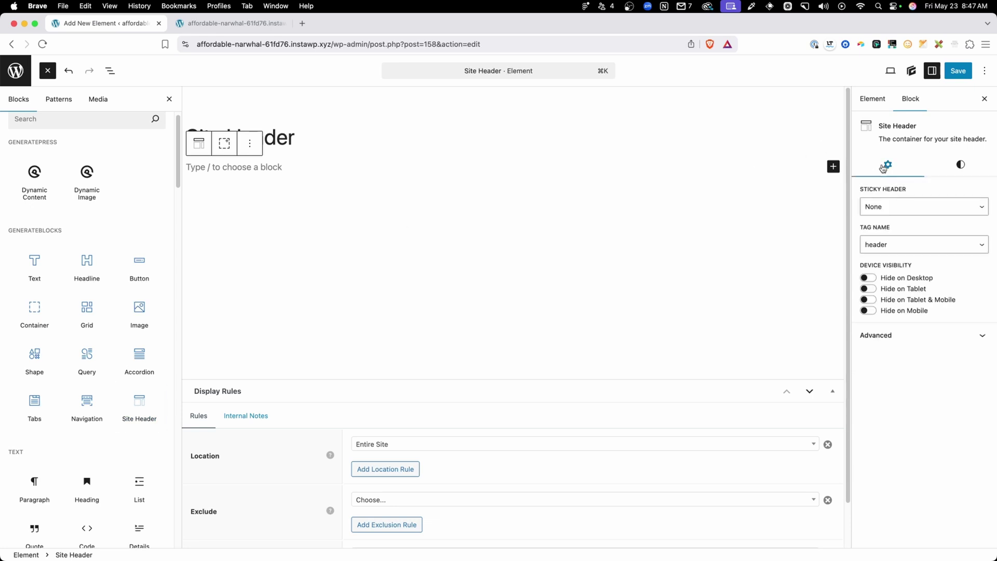
{"action": "left_click", "coordinate": [878, 207]}
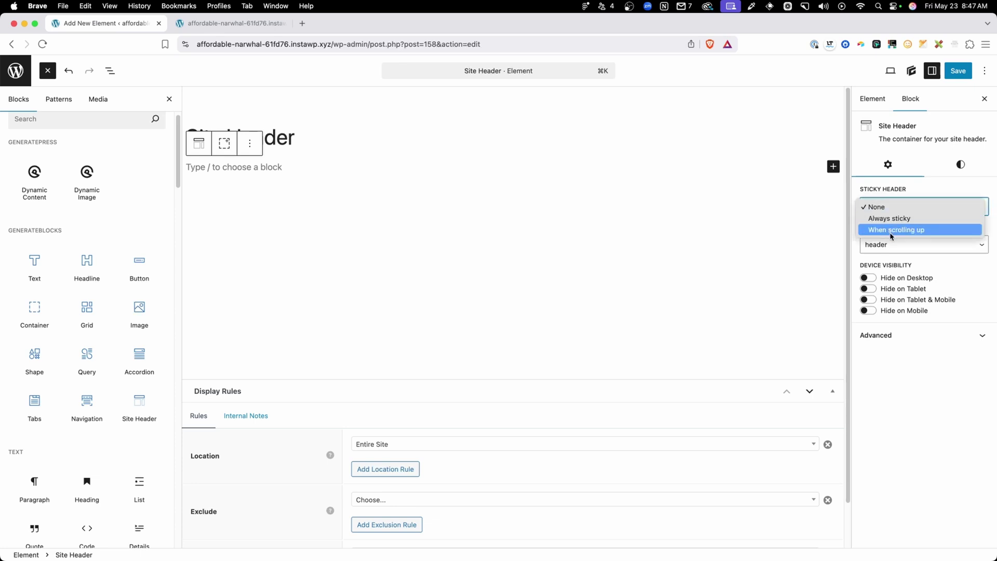
{"action": "left_click", "coordinate": [888, 191]}
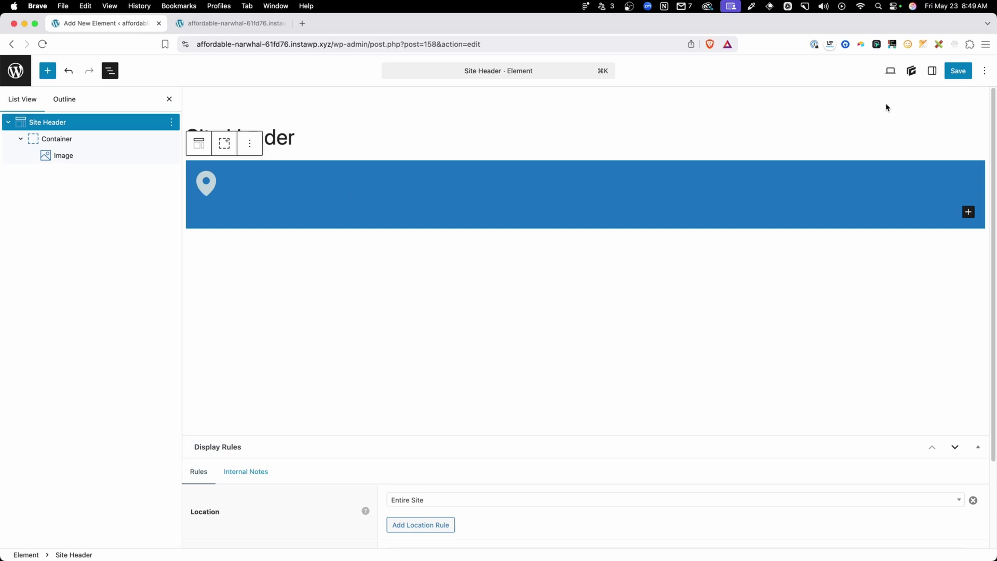
Save the Site Header element and reload the front end to check how the header behaves while scrolling
{"action": "left_click", "coordinate": [957, 72]}
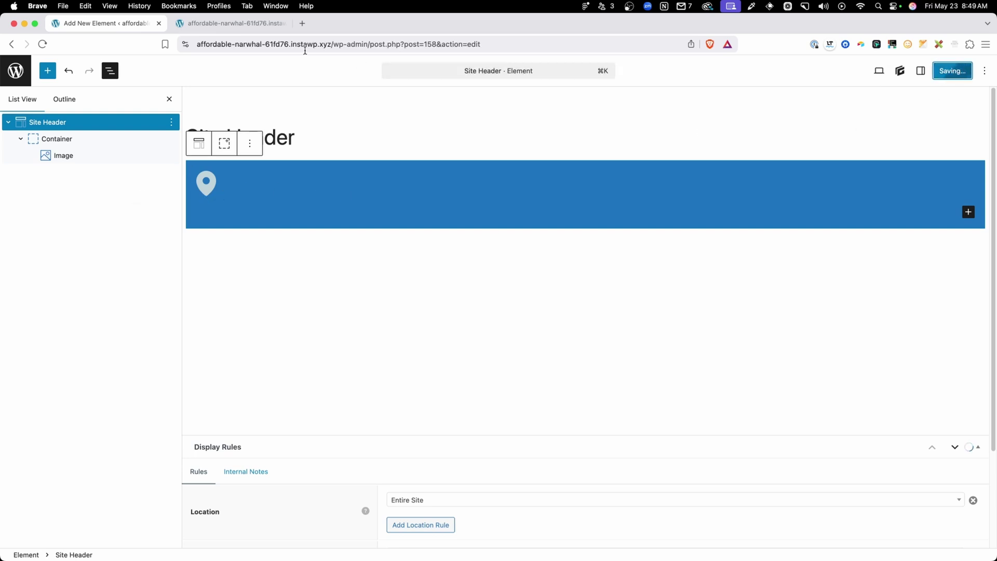
{"action": "left_click", "coordinate": [223, 23]}
{"action": "left_click", "coordinate": [254, 44]}
{"action": "key", "text": "Return"}
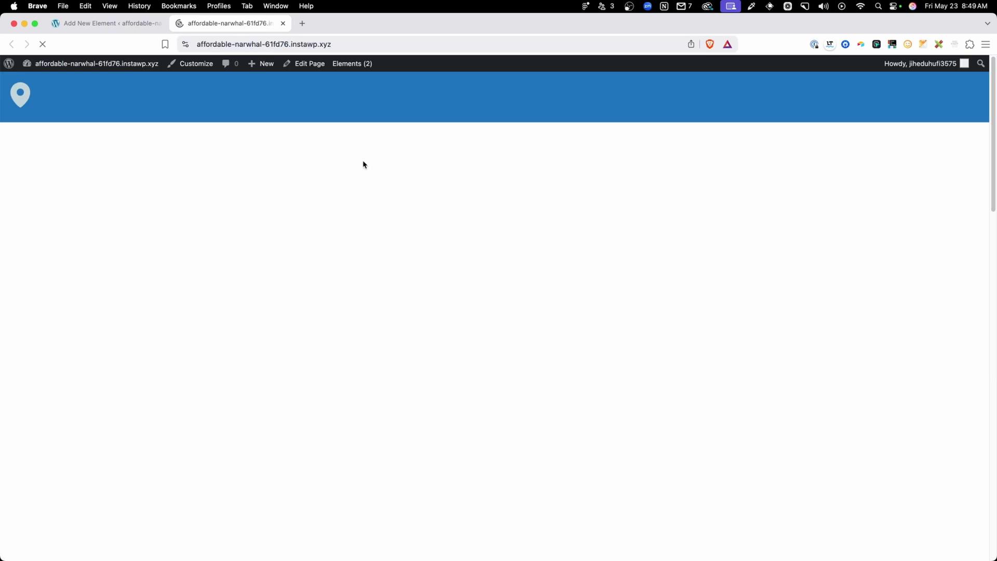
{"action": "mouse_move", "coordinate": [994, 71]}
{"action": "left_mouse_down"}
{"action": "mouse_move", "coordinate": [995, 421]}
{"action": "mouse_move", "coordinate": [994, 76]}
{"action": "left_mouse_up"}
Set the Site Header block's Sticky Header option to Always sticky and save the element
{"action": "left_click", "coordinate": [95, 26]}
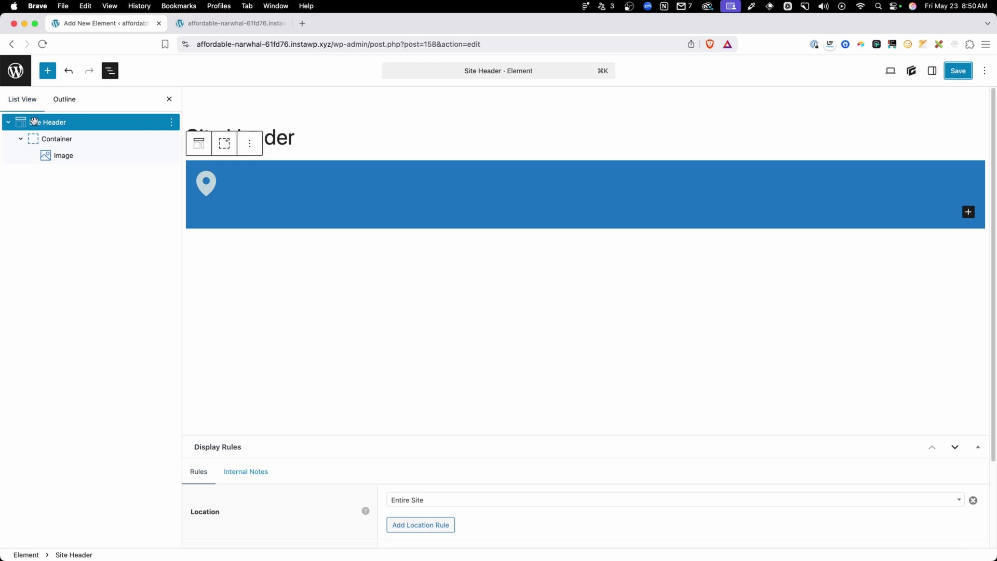
{"action": "left_click", "coordinate": [932, 72]}
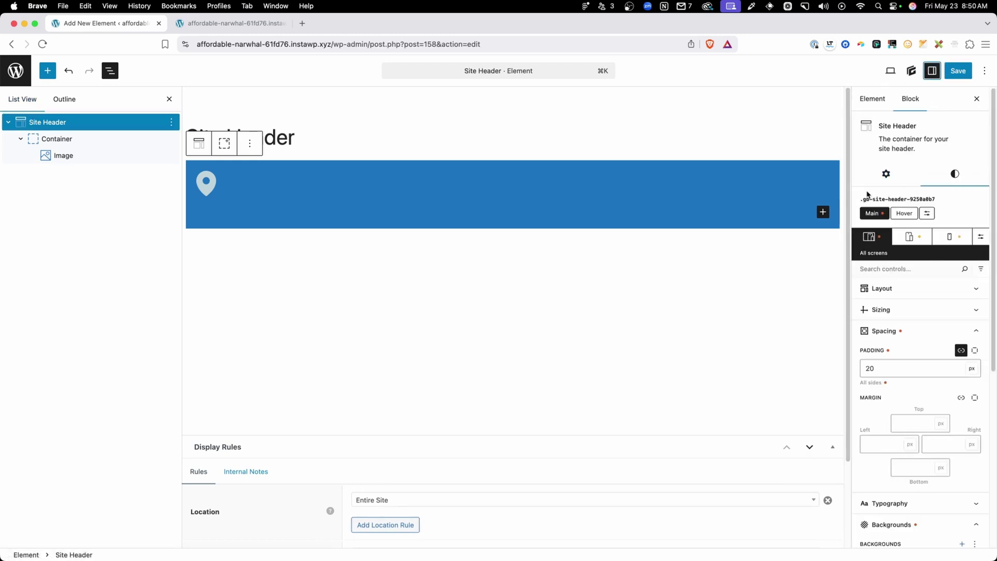
{"action": "left_click", "coordinate": [887, 166]}
{"action": "left_click", "coordinate": [891, 207]}
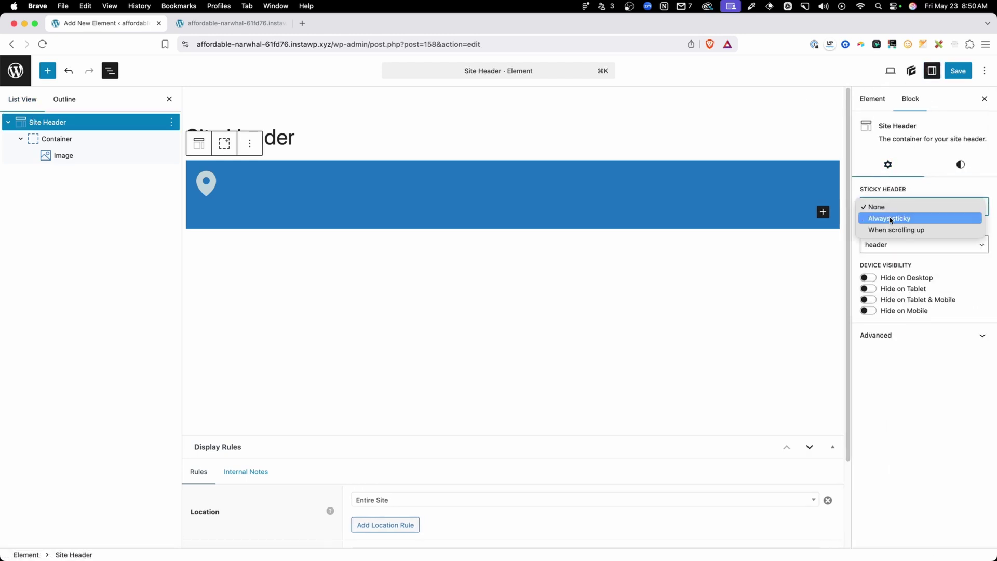
{"action": "left_click", "coordinate": [890, 218]}
{"action": "left_click", "coordinate": [958, 71]}
Scroll the front-end page to check the always-sticky header, and return to the element editor
{"action": "left_click", "coordinate": [233, 24]}
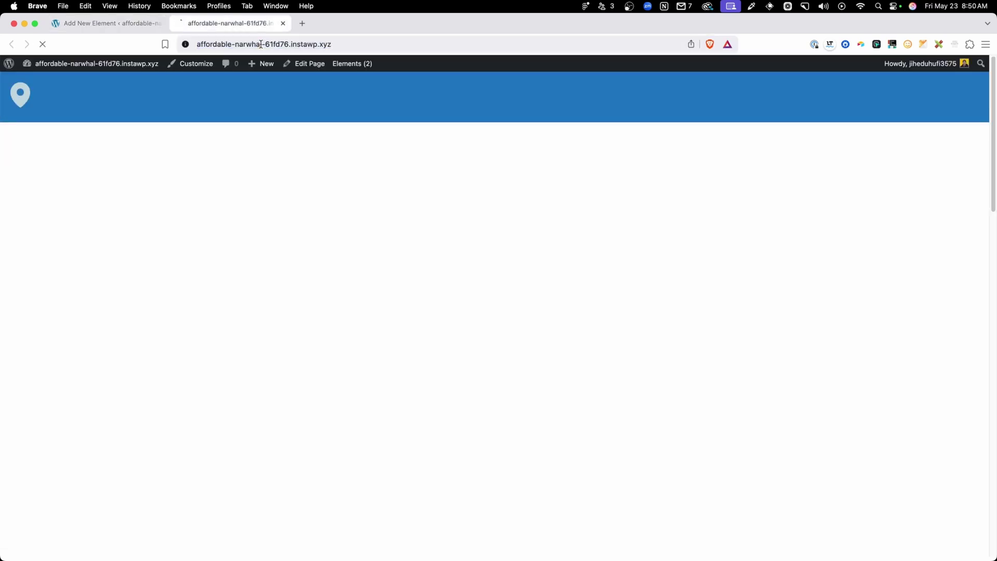
{"action": "left_click_drag", "start_coordinate": [994, 80], "coordinate": [994, 102]}
{"action": "left_click", "coordinate": [96, 24]}
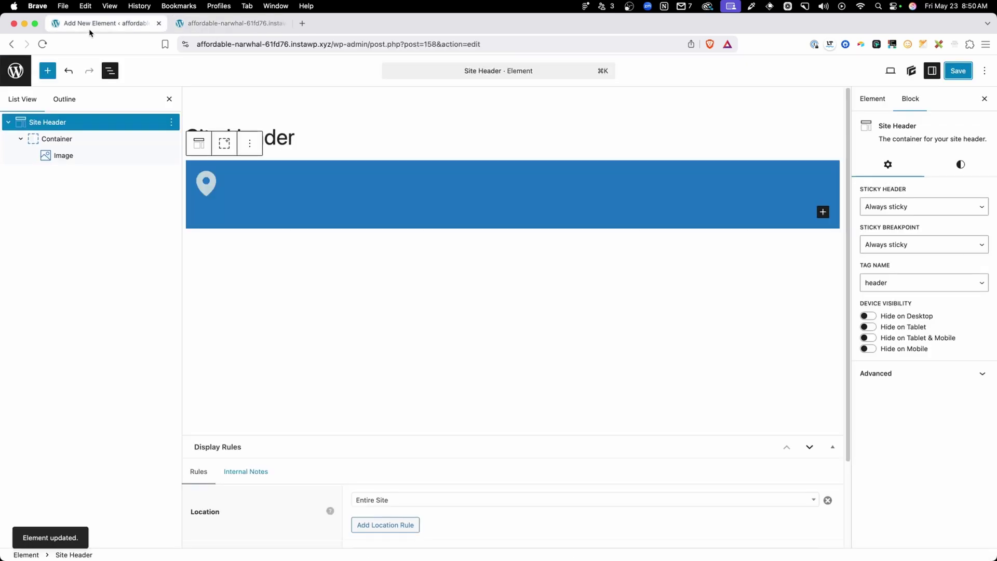
Set the Site Header block's Sticky Header option to When scrolling up and save the element
{"action": "left_click", "coordinate": [894, 206]}
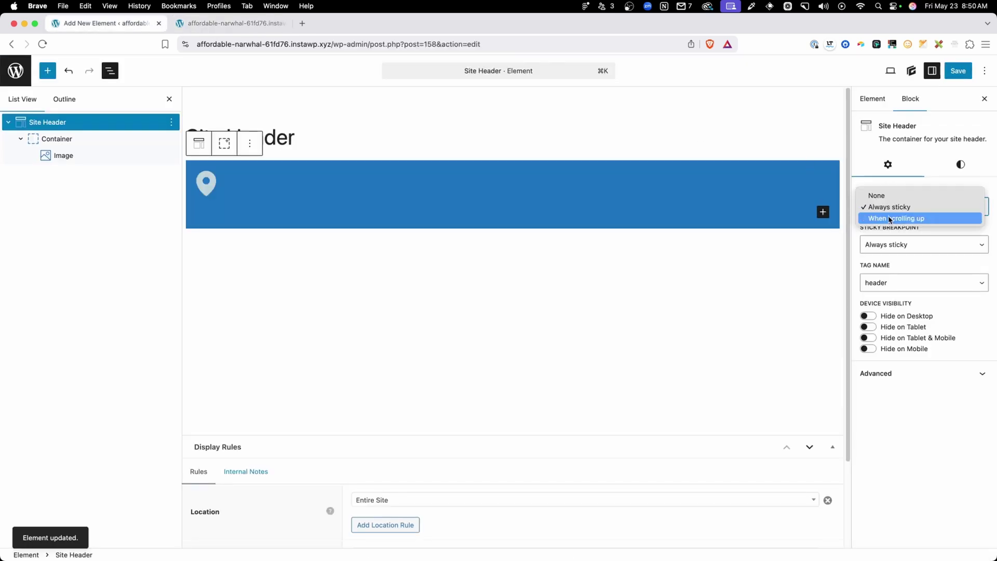
{"action": "left_click", "coordinate": [891, 219]}
{"action": "left_click", "coordinate": [944, 71]}
Reload the front end and scroll down and back up to check the header's scroll-up behavior
{"action": "left_click", "coordinate": [233, 24]}
{"action": "left_click", "coordinate": [240, 44]}
{"action": "key", "text": "Return"}
{"action": "left_click_drag", "start_coordinate": [992, 90], "coordinate": [993, 234]}
{"action": "left_click_drag", "start_coordinate": [994, 301], "coordinate": [942, 132]}
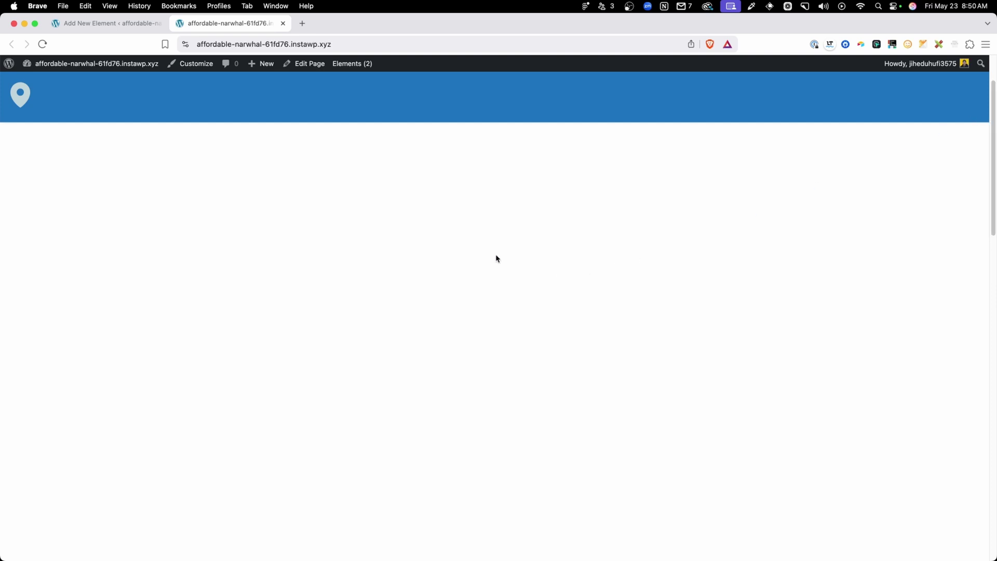
Set the Site Header block's Sticky Breakpoint to Custom in the element editor
{"action": "left_click", "coordinate": [104, 24]}
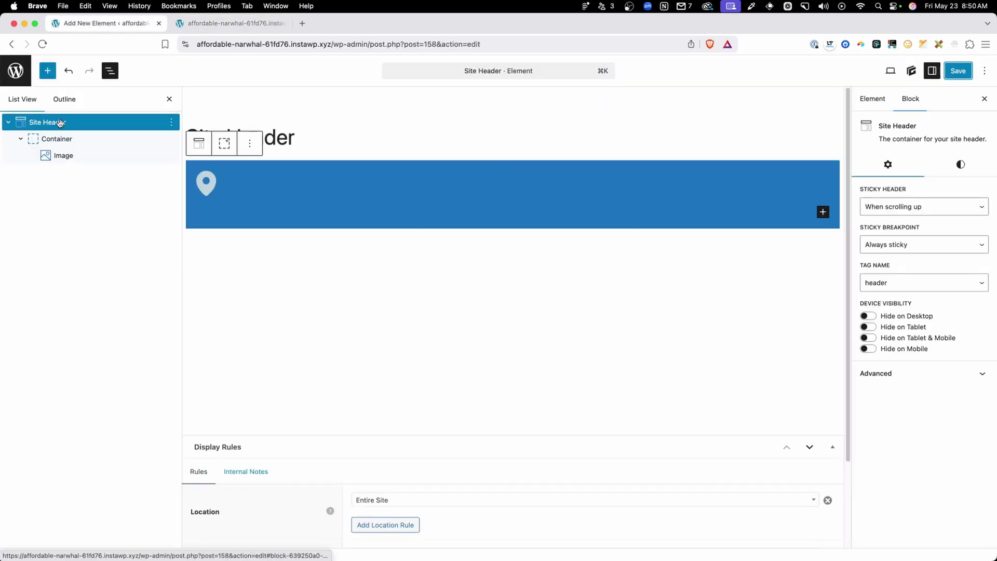
{"action": "left_click", "coordinate": [901, 247]}
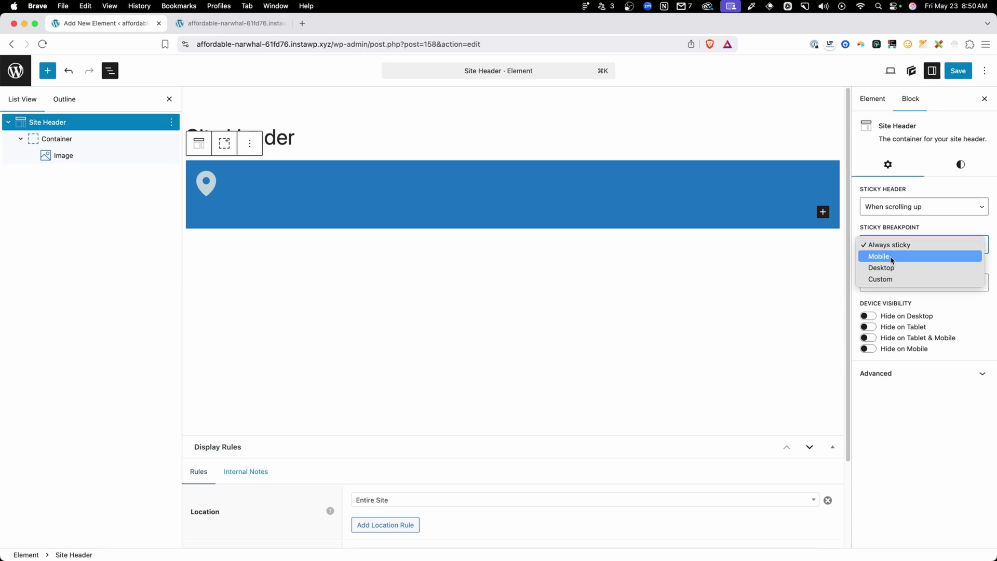
{"action": "left_click", "coordinate": [890, 279]}
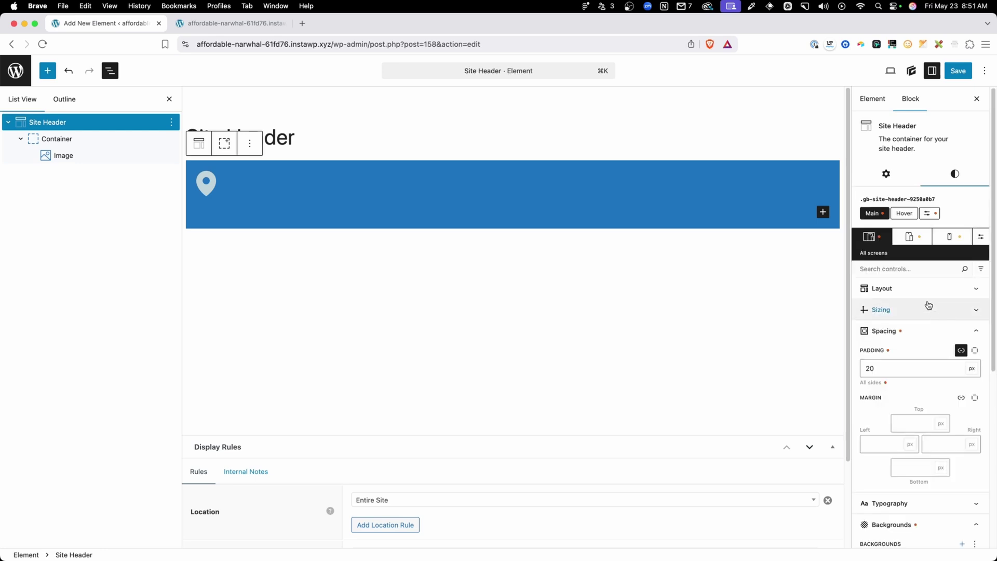
{"action": "left_click", "coordinate": [887, 174]}
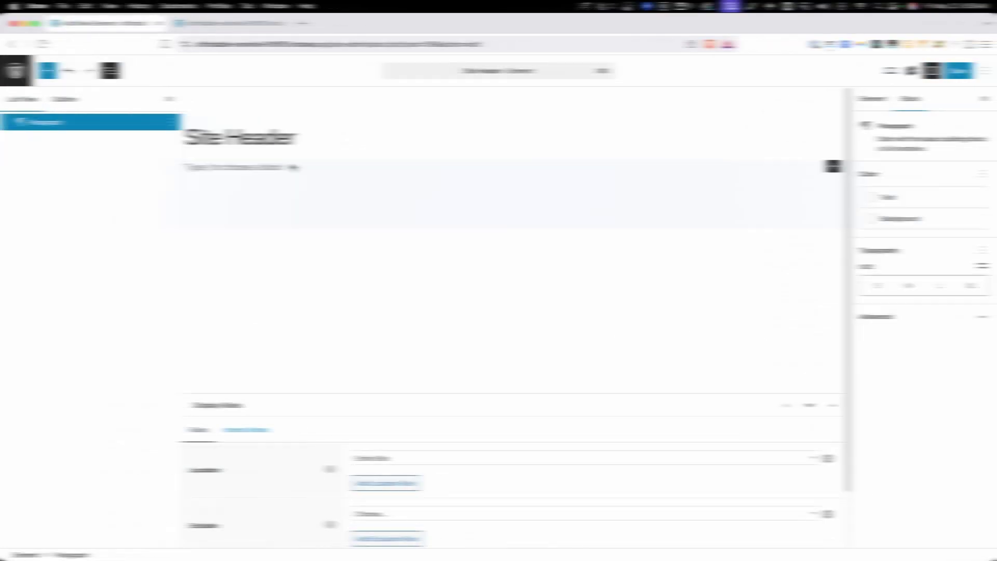
Insert a Site Header block into the empty element and give it the light grey palette background color
{"action": "type", "text": "/site"}
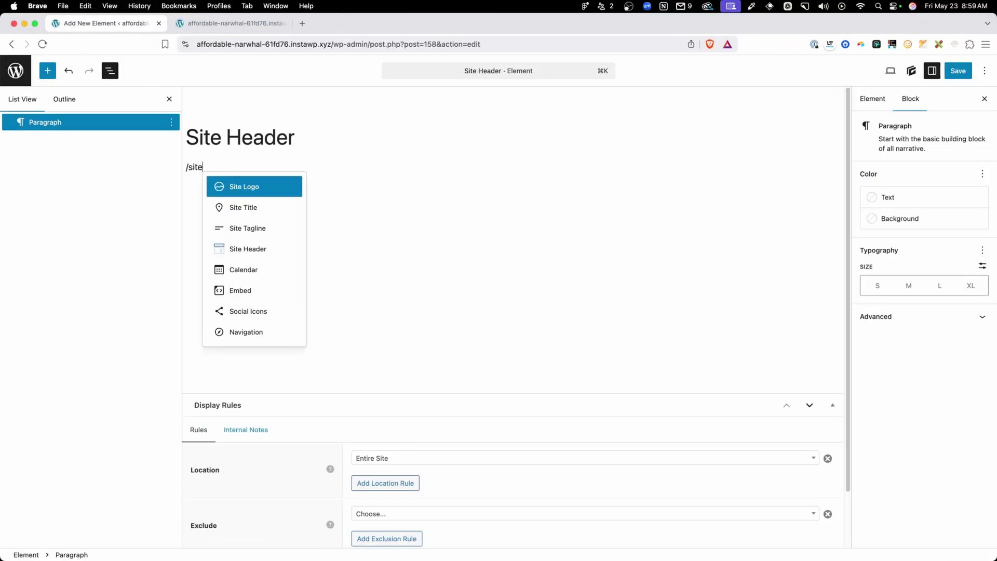
{"action": "left_click", "coordinate": [246, 252]}
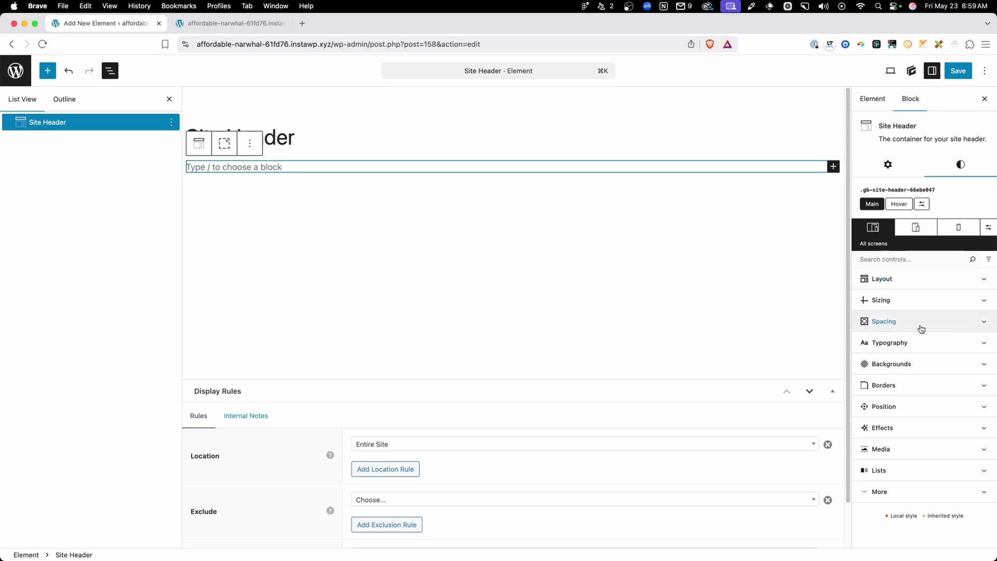
{"action": "left_click", "coordinate": [900, 368]}
{"action": "left_click", "coordinate": [868, 429]}
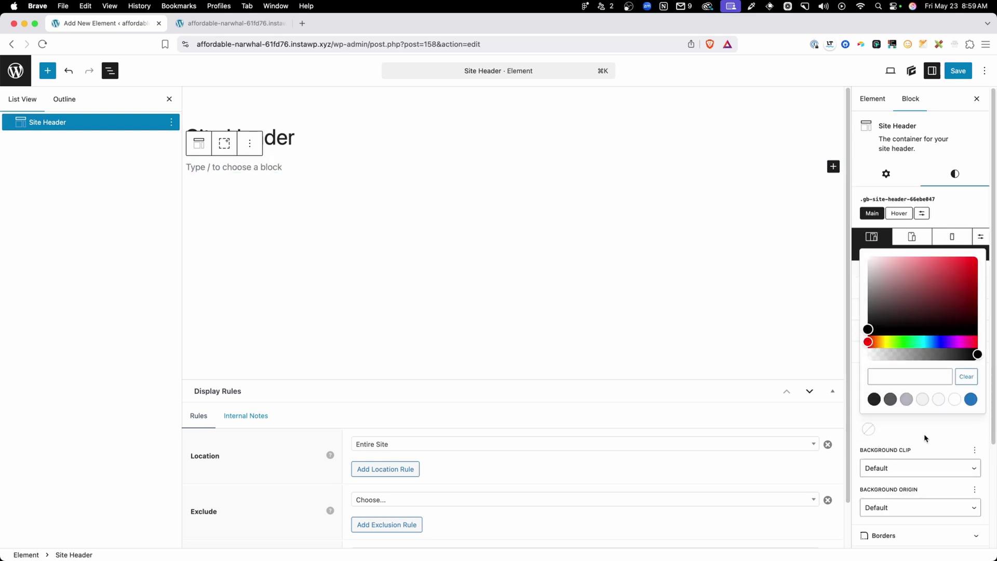
{"action": "left_click", "coordinate": [927, 405]}
{"action": "left_click", "coordinate": [923, 435]}
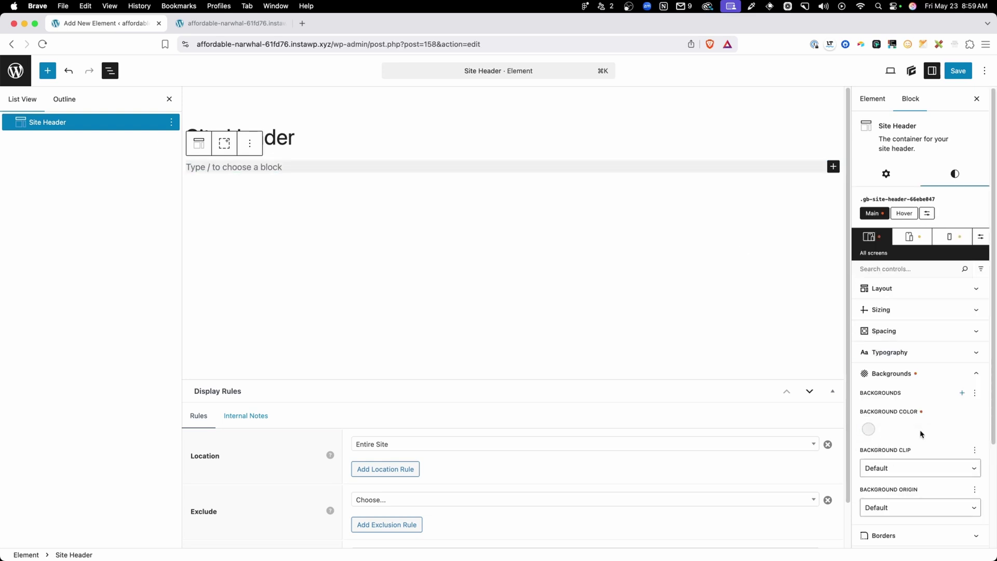
Set the Site Header block's padding to 16 px top and bottom and 8 px left and right
{"action": "left_click", "coordinate": [897, 334]}
{"action": "left_click", "coordinate": [914, 374]}
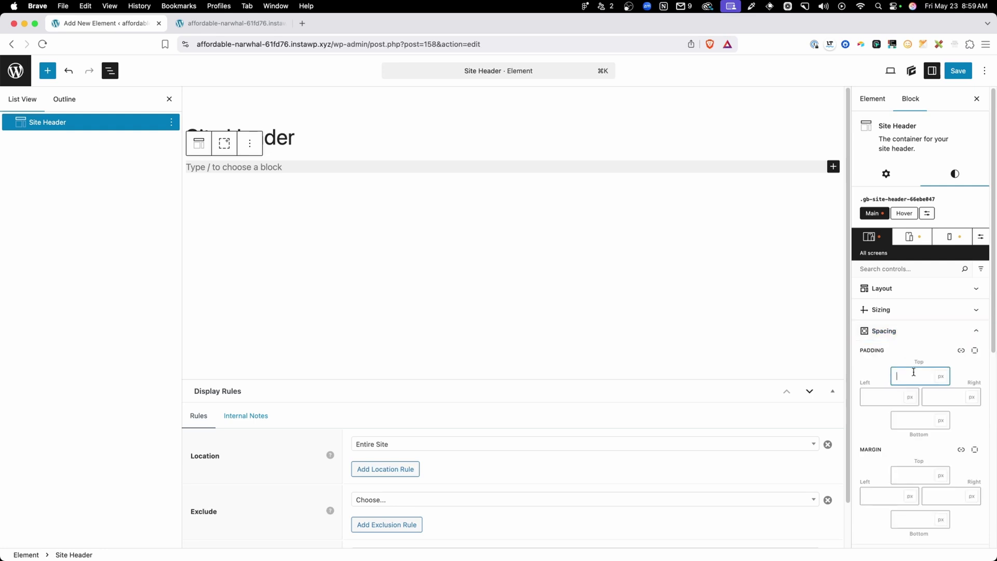
{"action": "type", "text": "16"}
{"action": "key", "text": "Tab"}
{"action": "key", "text": "Tab"}
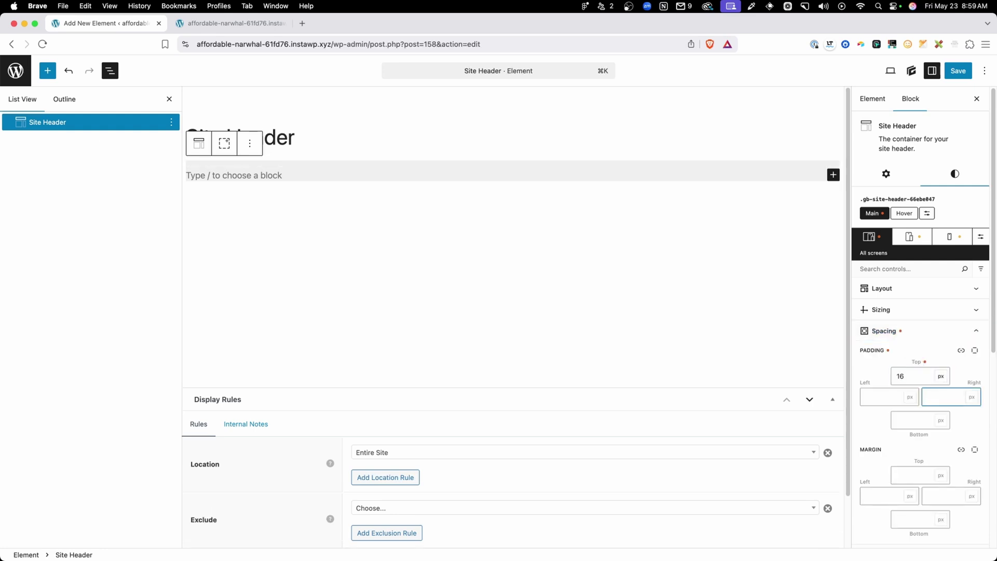
{"action": "type", "text": "8"}
{"action": "key", "text": "Tab"}
{"action": "key", "text": "Tab"}
{"action": "type", "text": "16"}
{"action": "key", "text": "Tab"}
{"action": "key", "text": "Tab"}
{"action": "type", "text": "8"}
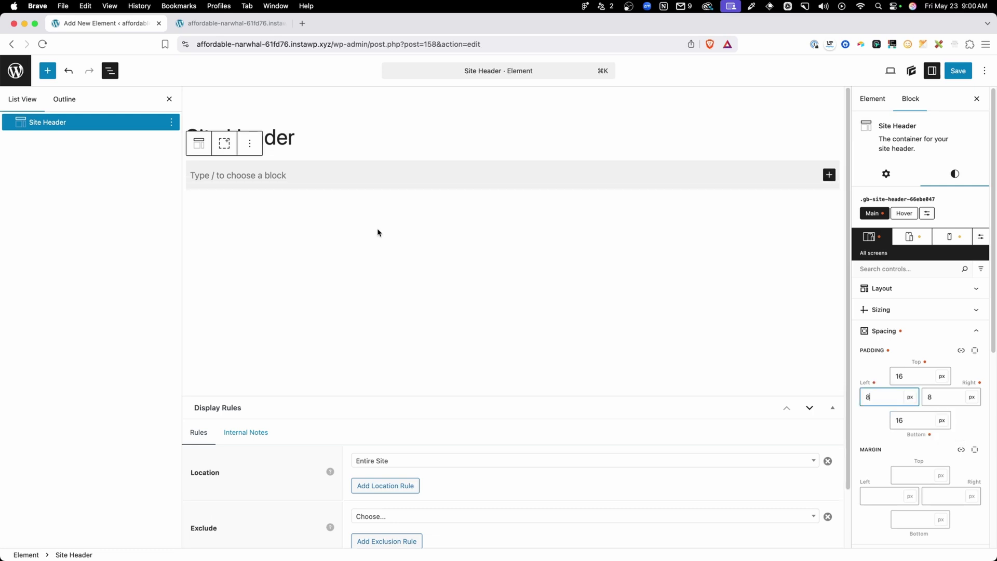
Insert the GenerateBlocks Navigation block inside the Site Header and expand its nested blocks down to Menu Item and Sub Menu
{"action": "left_click", "coordinate": [282, 176]}
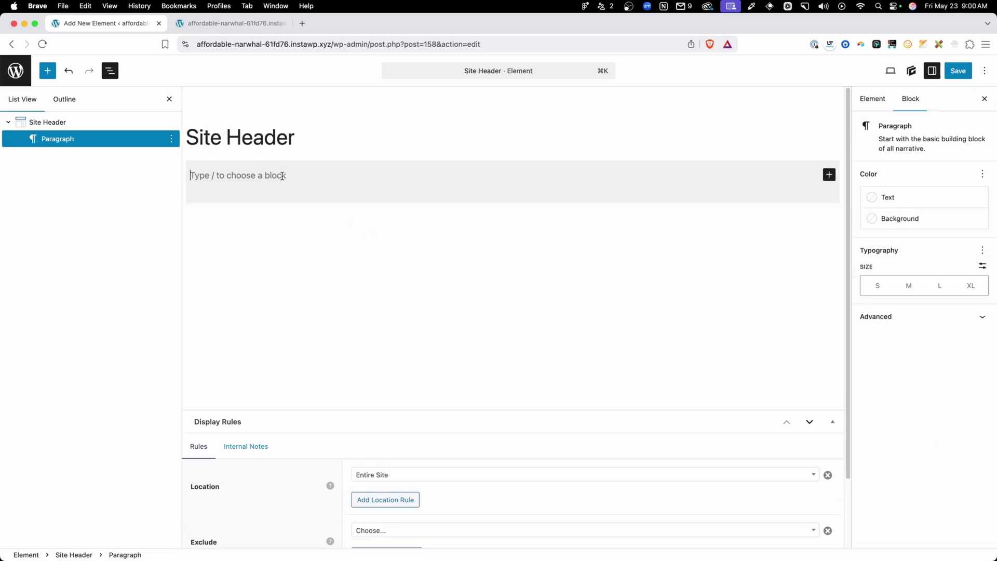
{"action": "type", "text": "/nav"}
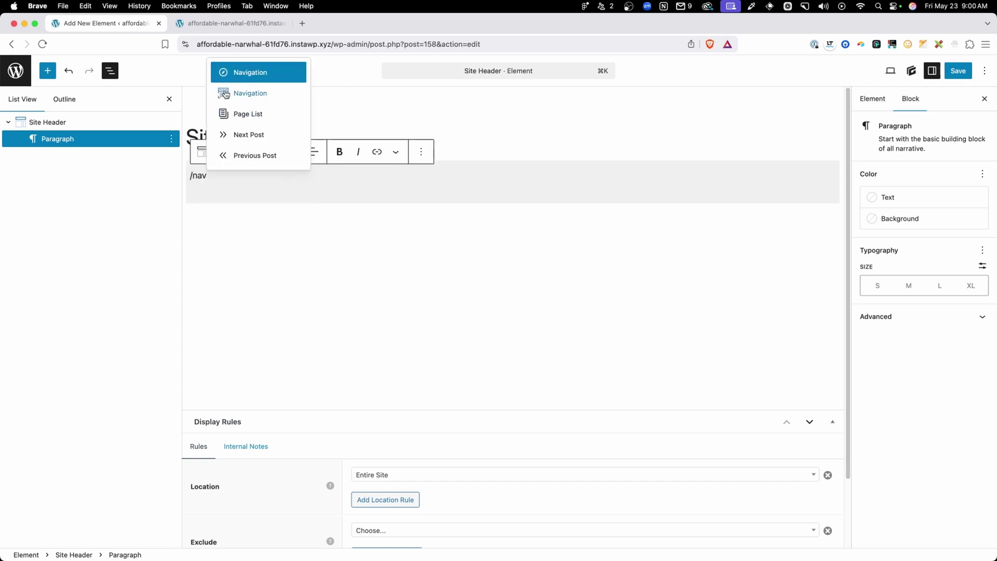
{"action": "left_click", "coordinate": [264, 94]}
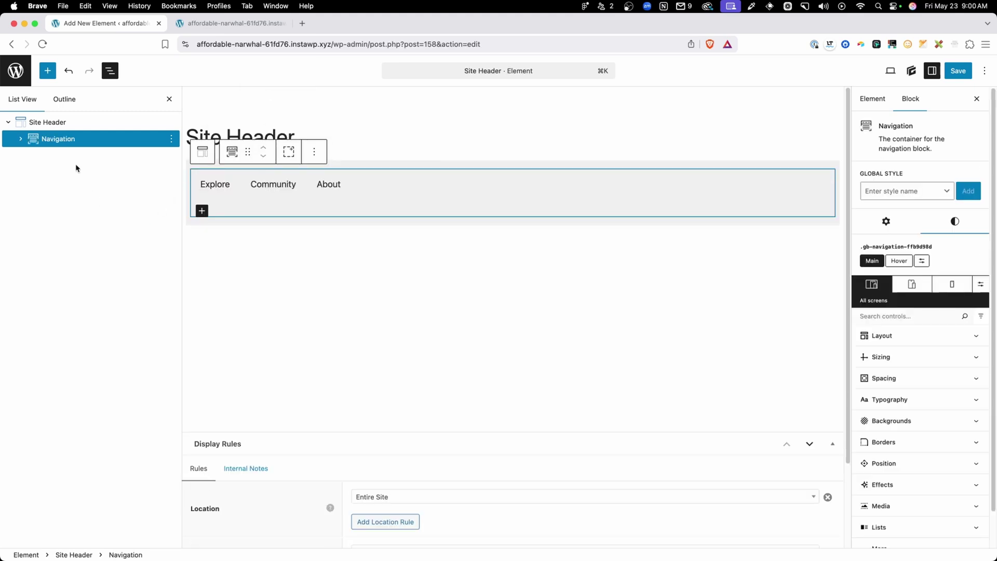
{"action": "left_click", "coordinate": [20, 139]}
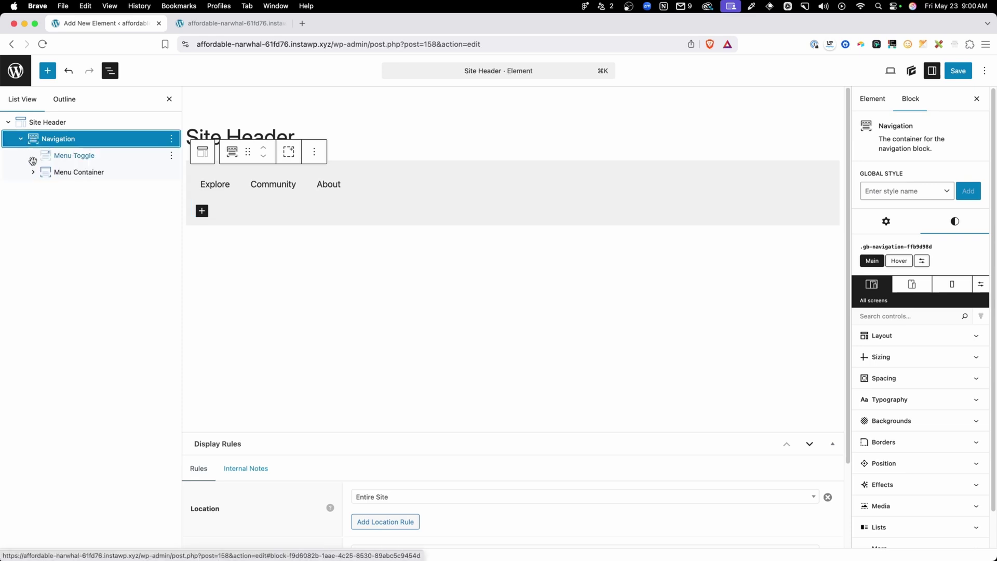
{"action": "left_click", "coordinate": [33, 172]}
{"action": "left_click", "coordinate": [46, 189]}
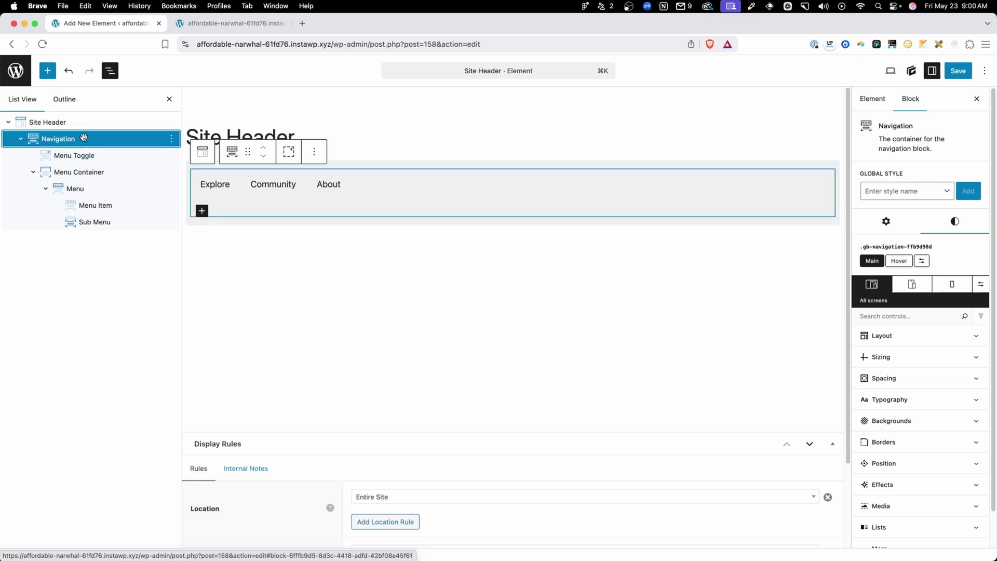
Switch the Navigation block's menu between Primary and Google I/O for comparison, ending on Primary
{"action": "left_click", "coordinate": [887, 221]}
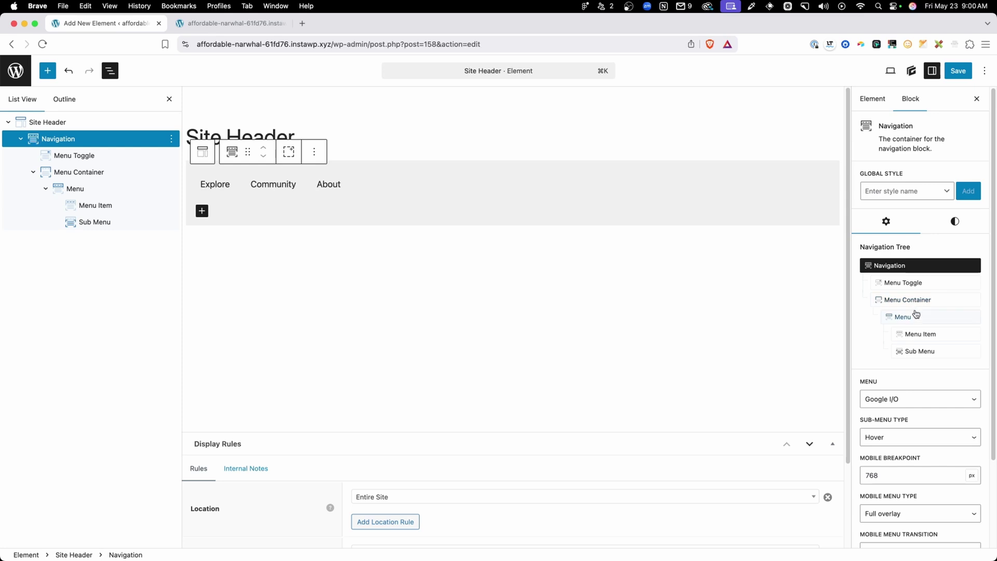
{"action": "scroll", "coordinate": [916, 352], "scroll_direction": "down", "scroll_amount": 4}
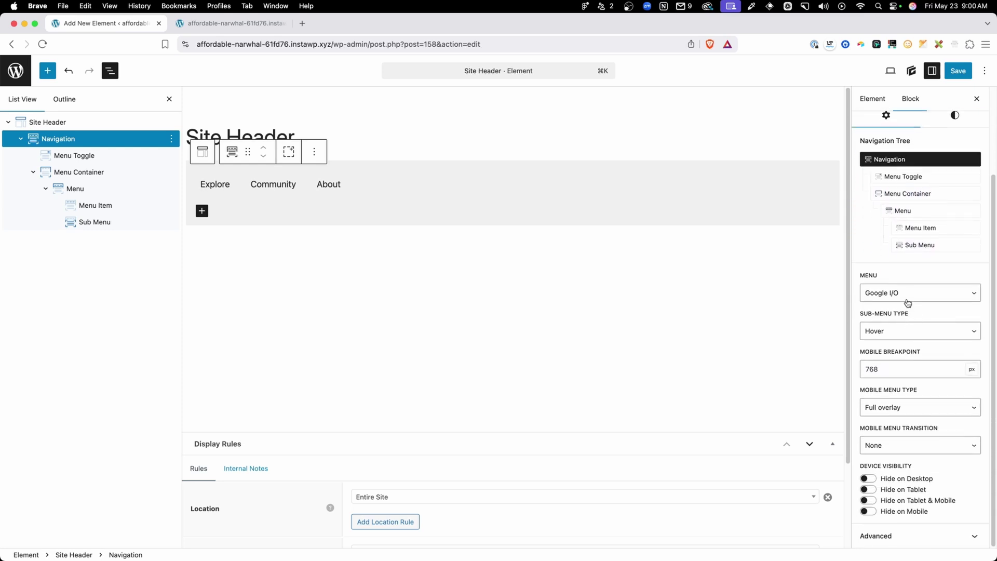
{"action": "left_click", "coordinate": [907, 302]}
{"action": "left_click", "coordinate": [907, 306]}
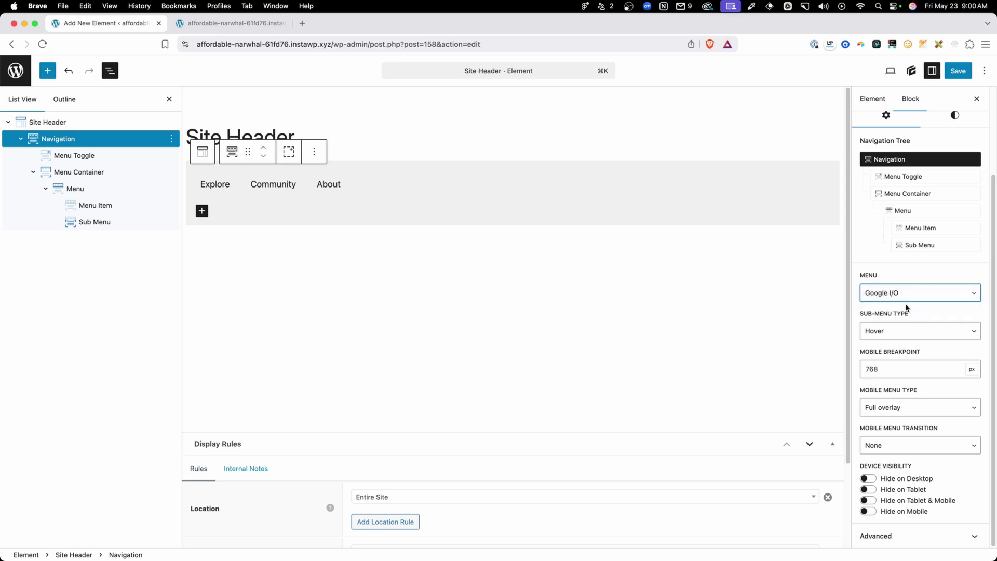
{"action": "left_click", "coordinate": [905, 294]}
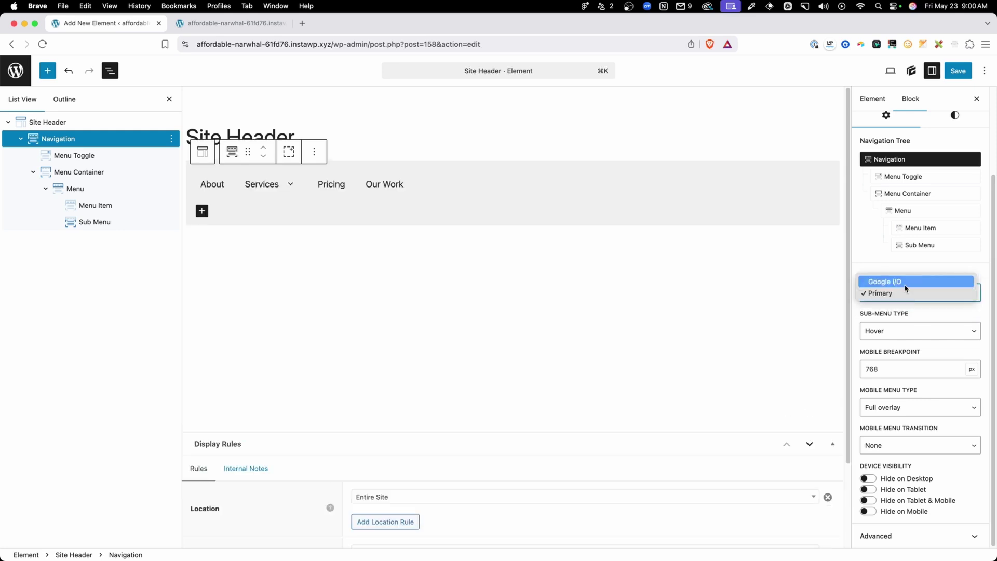
{"action": "left_click", "coordinate": [905, 285]}
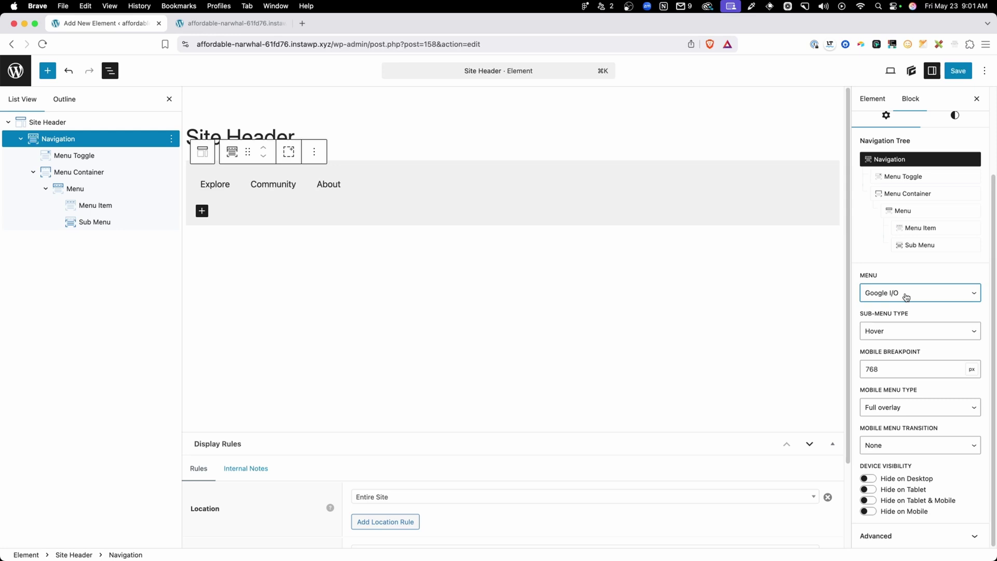
{"action": "left_click", "coordinate": [906, 297]}
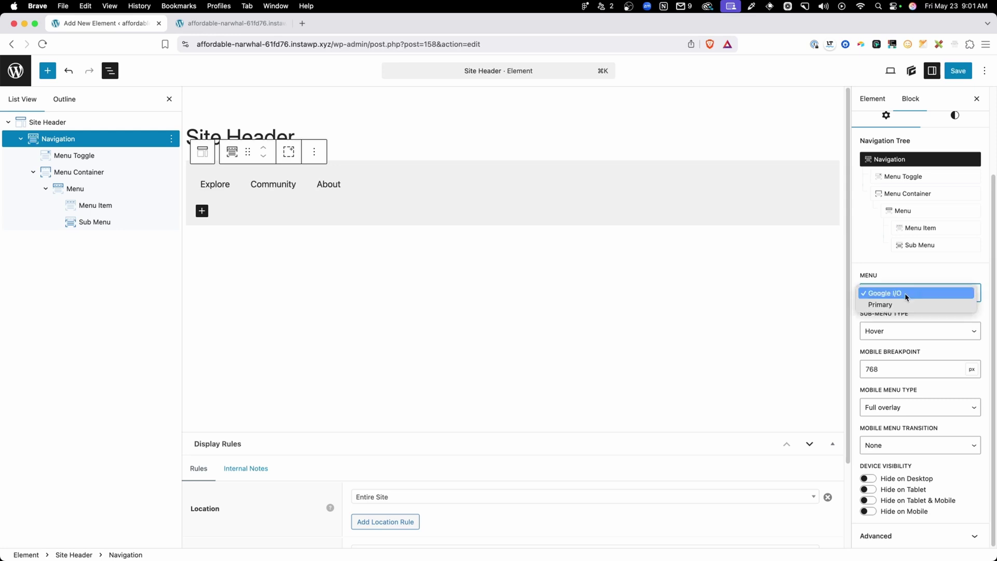
{"action": "left_click", "coordinate": [906, 305]}
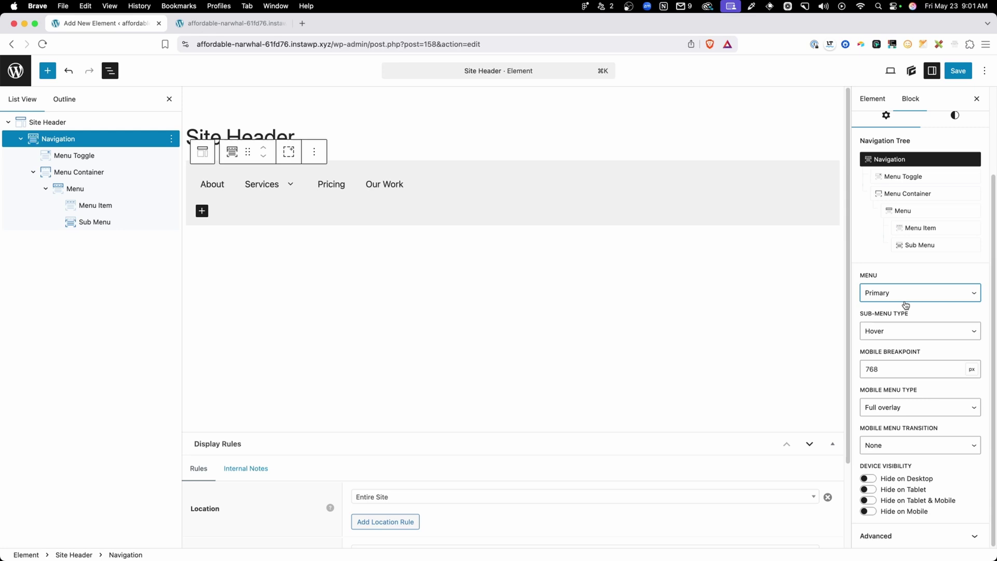
Review the sub-menu type options, then try a mobile breakpoint of 1024 px and restore it to 768 px
{"action": "left_click", "coordinate": [888, 338]}
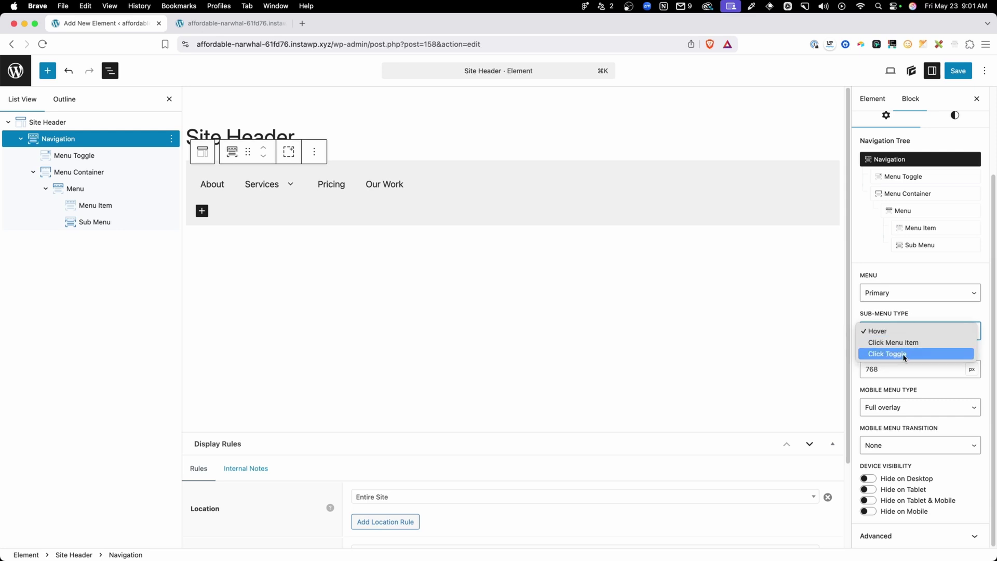
{"action": "left_click", "coordinate": [890, 370]}
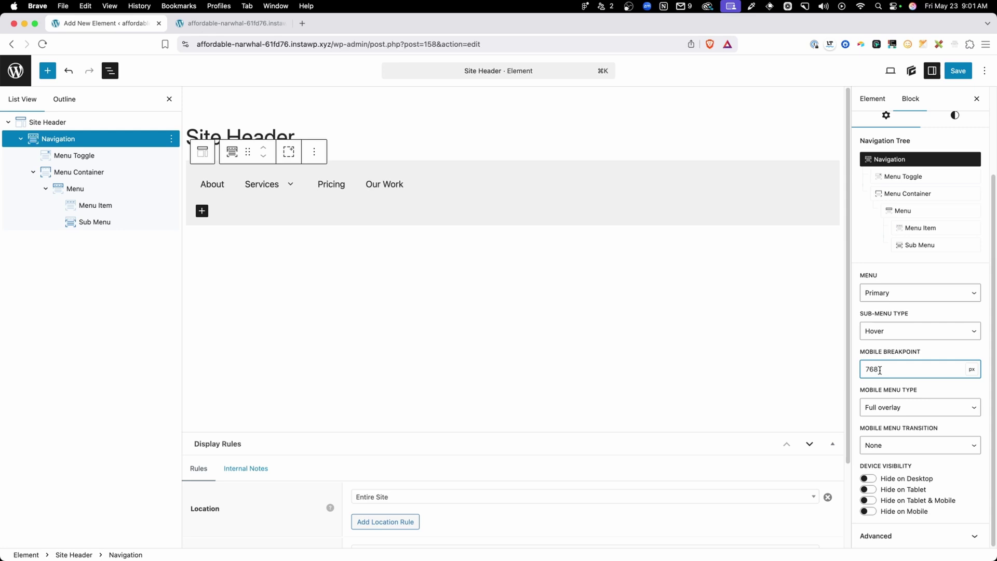
{"action": "left_click_drag", "start_coordinate": [880, 371], "coordinate": [852, 372]}
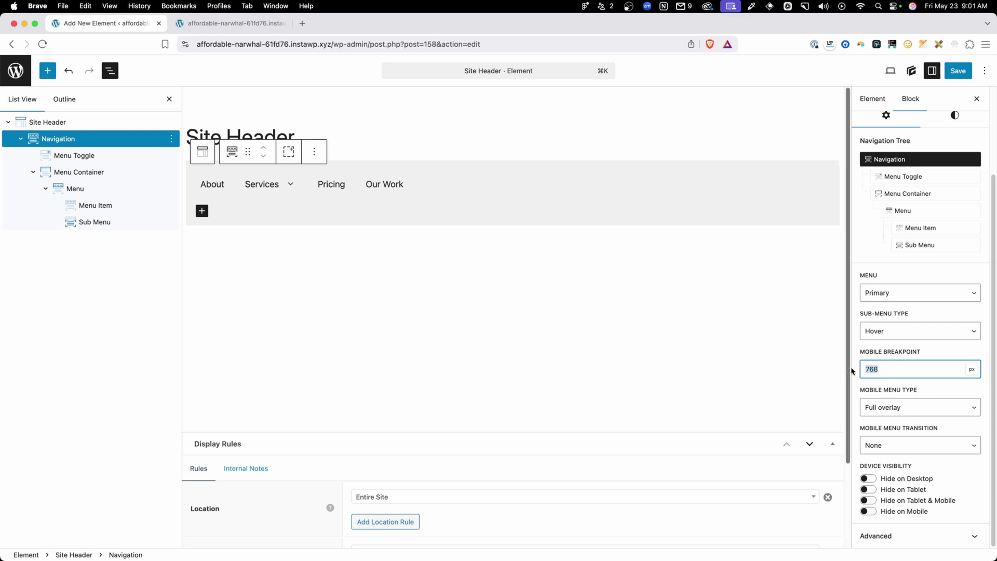
{"action": "type", "text": "1024"}
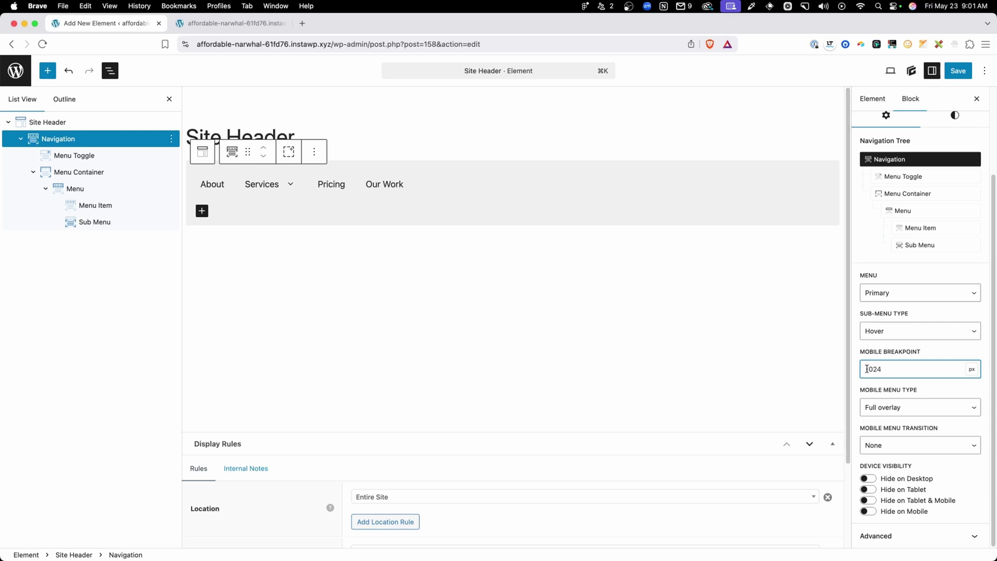
{"action": "double_click", "coordinate": [867, 369]}
{"action": "type", "text": "768"}
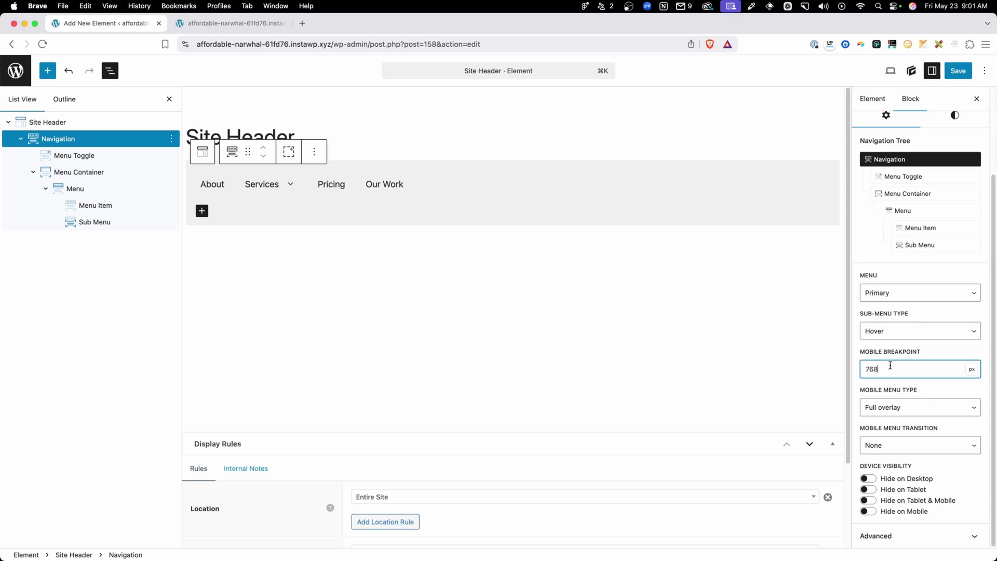
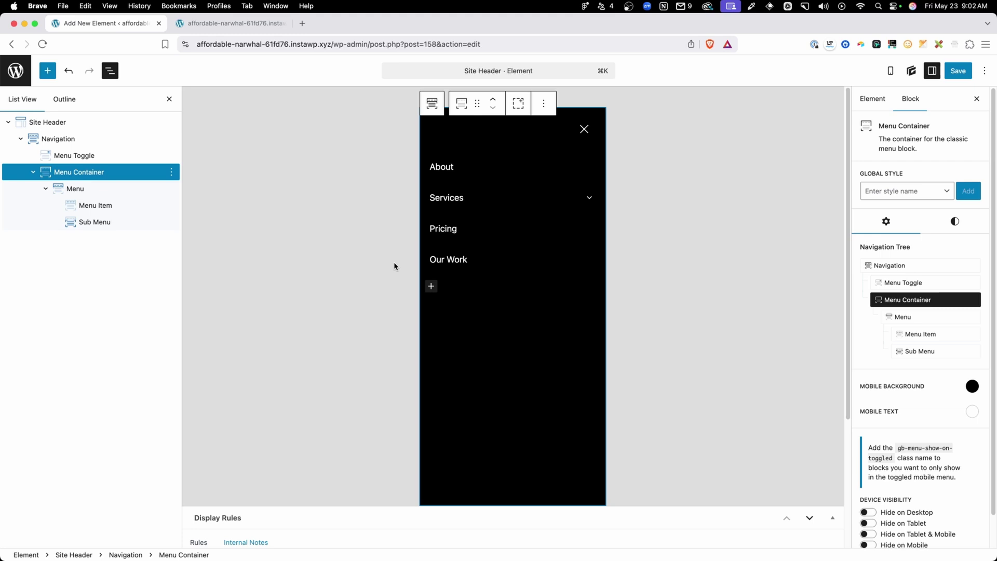
Set the Navigation block's mobile menu type to Partial overlay and save the element
{"action": "left_click", "coordinate": [96, 142]}
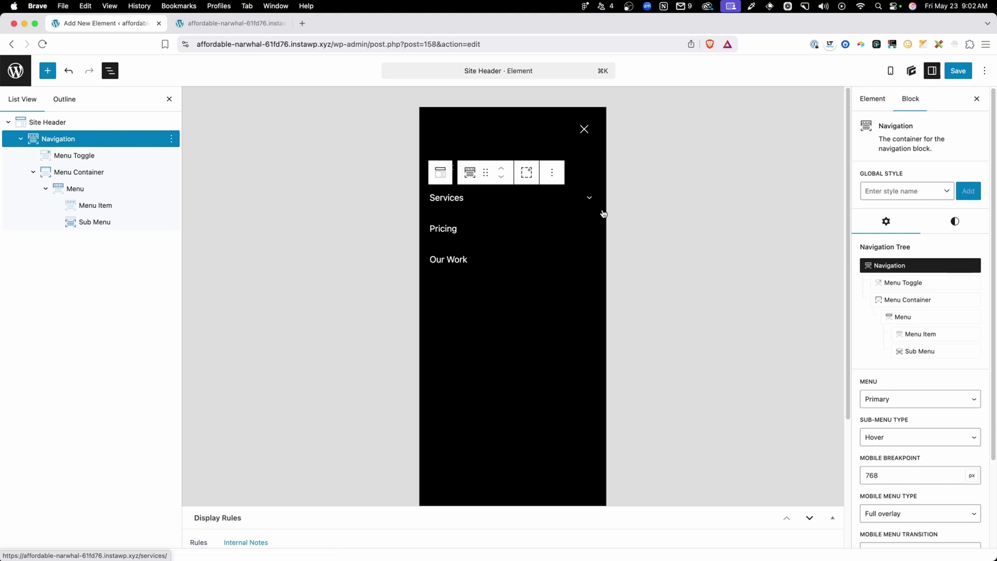
{"action": "scroll", "coordinate": [878, 374], "scroll_direction": "down", "scroll_amount": 3}
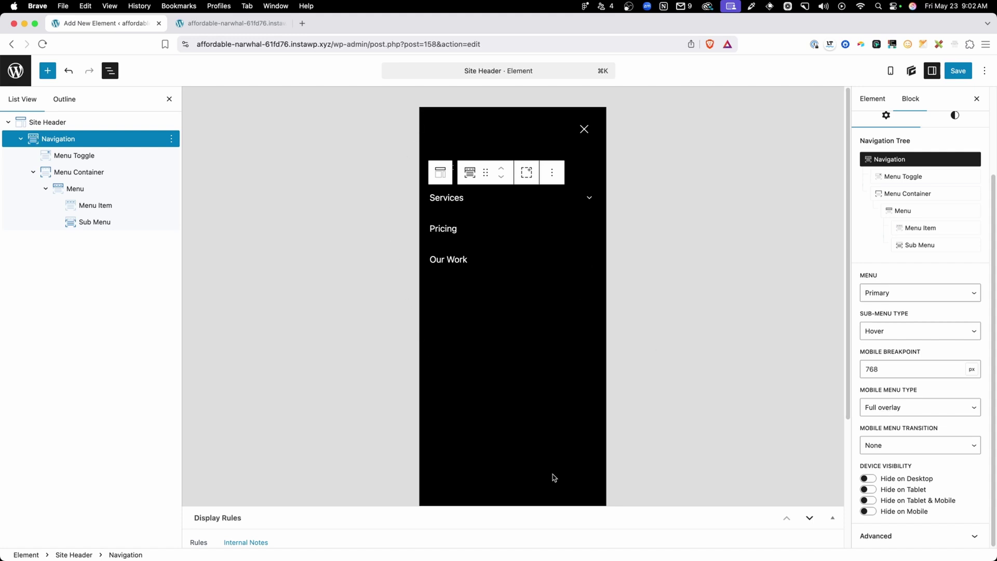
{"action": "left_click", "coordinate": [901, 411]}
{"action": "left_click", "coordinate": [900, 418]}
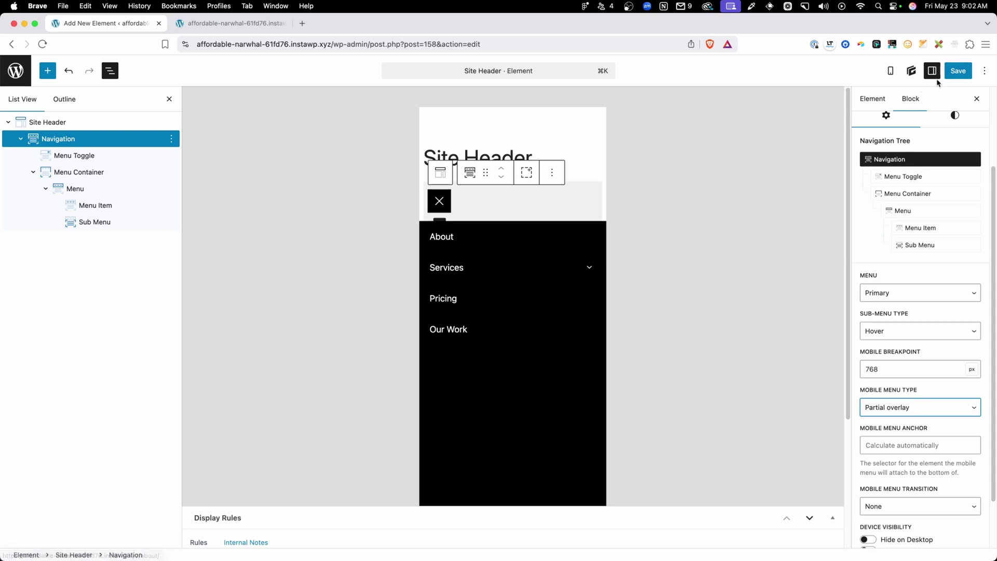
{"action": "key", "text": "super+s"}
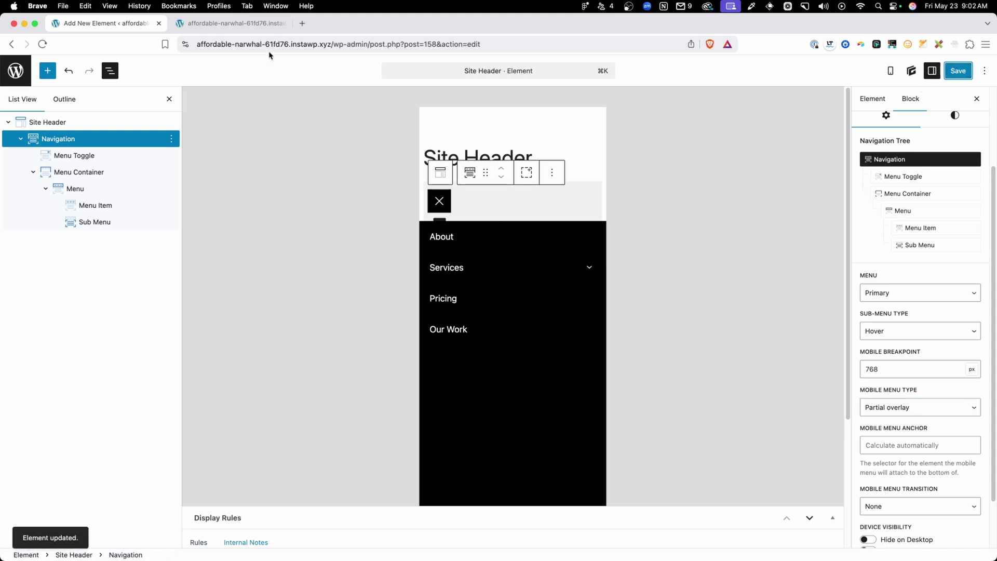
Reload the front end, inspect it in a responsive preview about 627 px wide, and open the mobile menu
{"action": "key", "text": "ctrl+Tab"}
{"action": "left_click", "coordinate": [261, 45]}
{"action": "key", "text": "Return"}
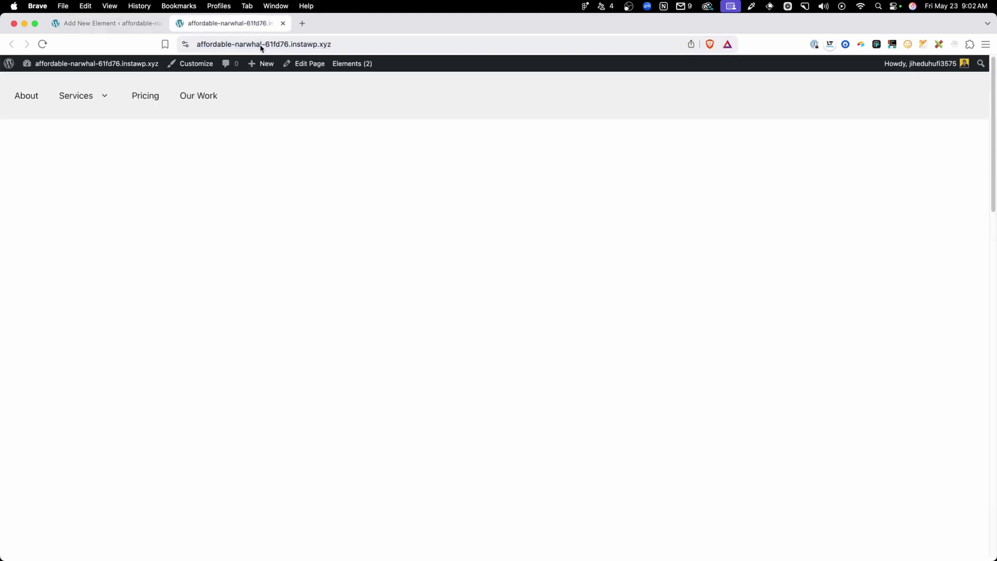
{"action": "right_click", "coordinate": [307, 174]}
{"action": "left_click", "coordinate": [367, 345]}
{"action": "left_click_drag", "start_coordinate": [673, 213], "coordinate": [512, 211]}
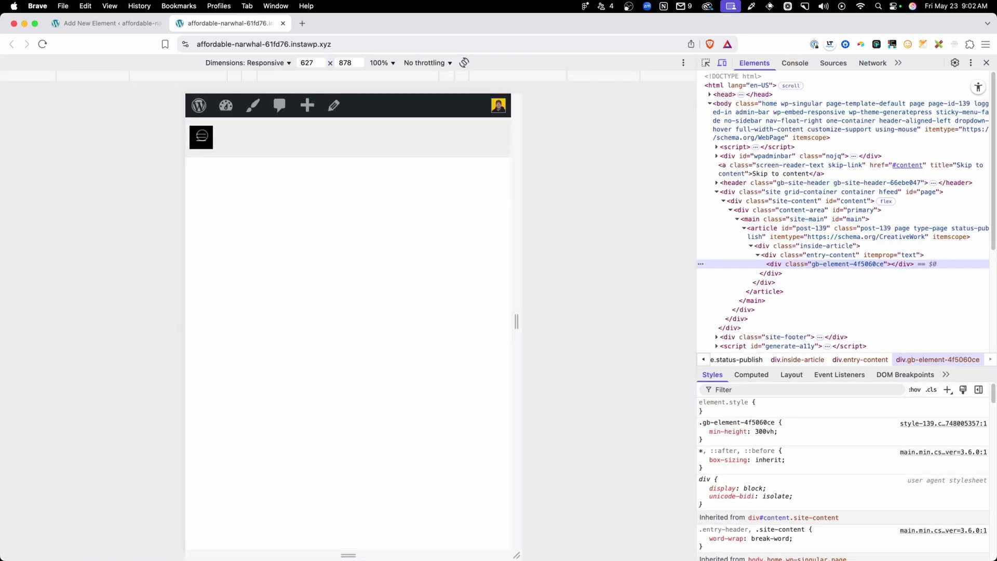
{"action": "left_click", "coordinate": [202, 136]}
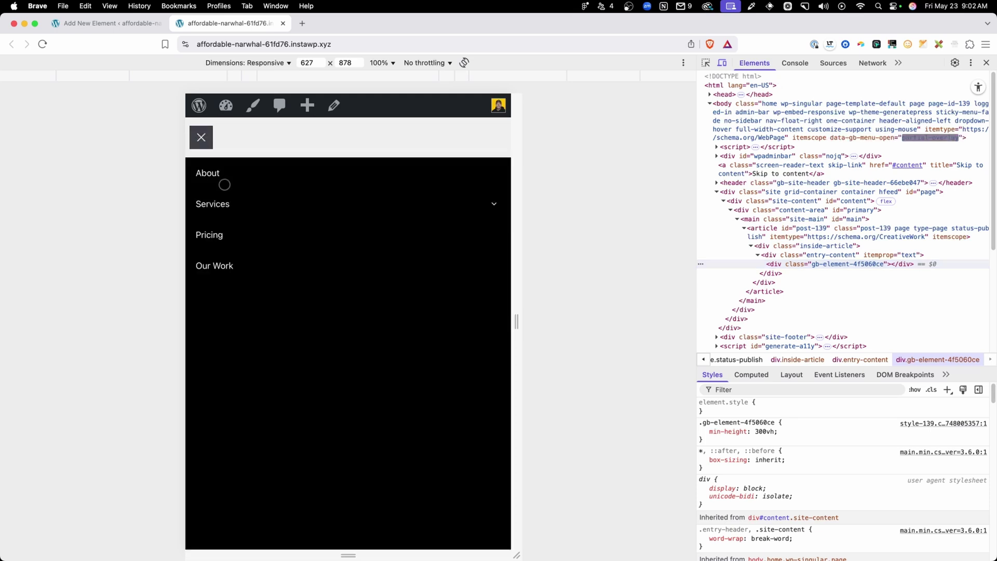
Return to the element editor, set the Navigation block's mobile menu type to Full overlay, and save
{"action": "left_click", "coordinate": [119, 24]}
{"action": "left_click", "coordinate": [892, 407]}
{"action": "left_click", "coordinate": [883, 393]}
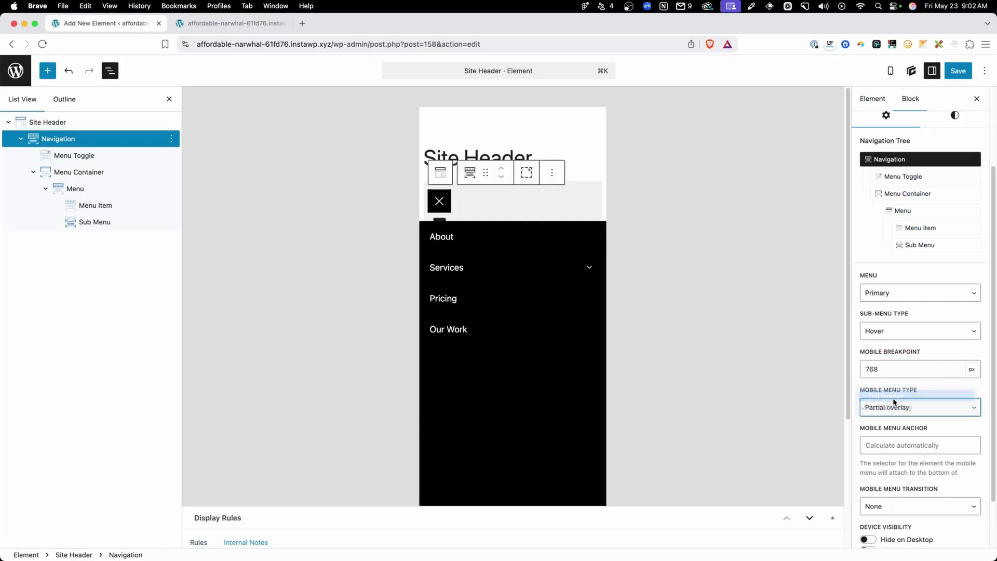
{"action": "left_click", "coordinate": [958, 71]}
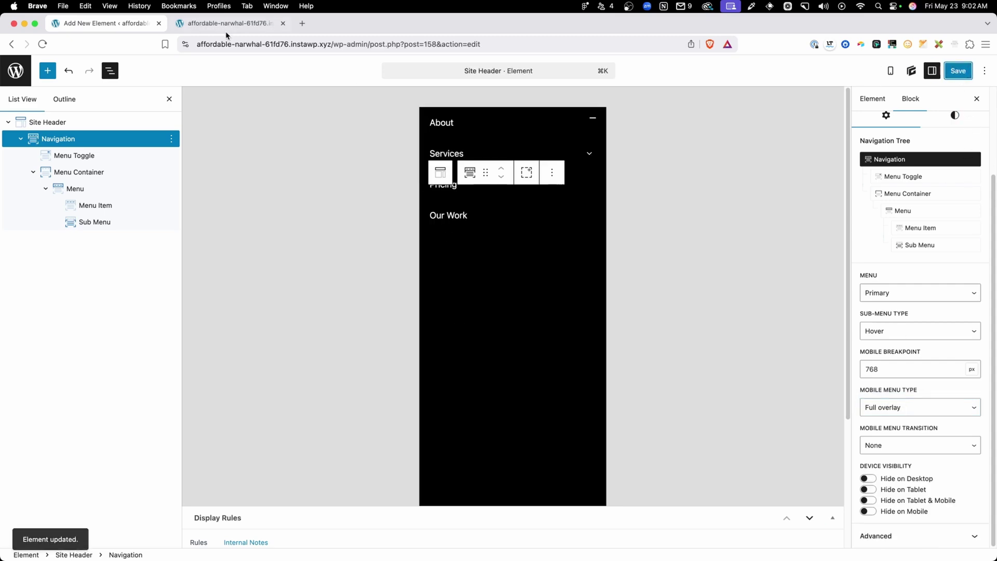
Reload the front end in the responsive preview, and open and close the mobile menu
{"action": "left_click", "coordinate": [233, 23]}
{"action": "left_click", "coordinate": [252, 46]}
{"action": "key", "text": "Return"}
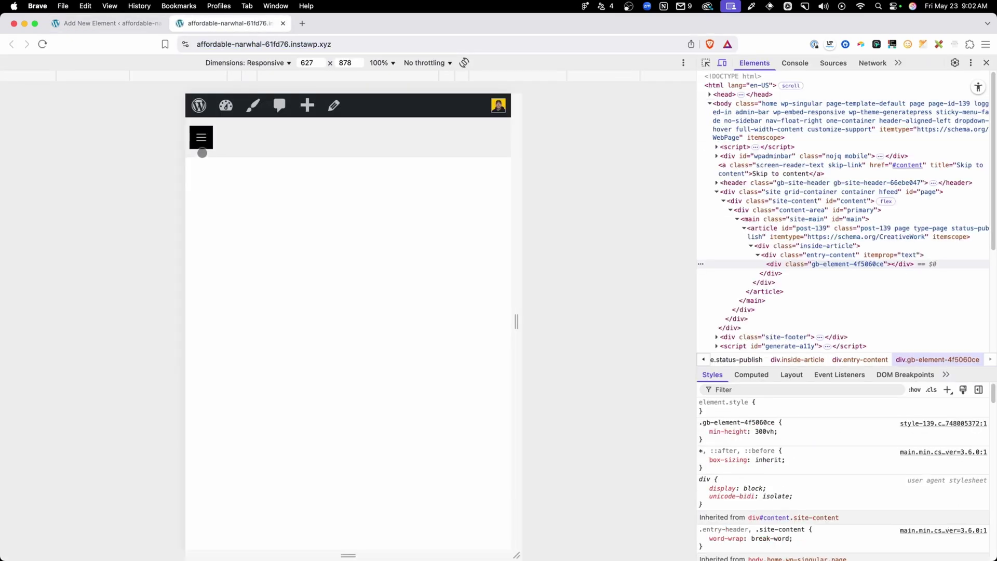
{"action": "left_click", "coordinate": [208, 145]}
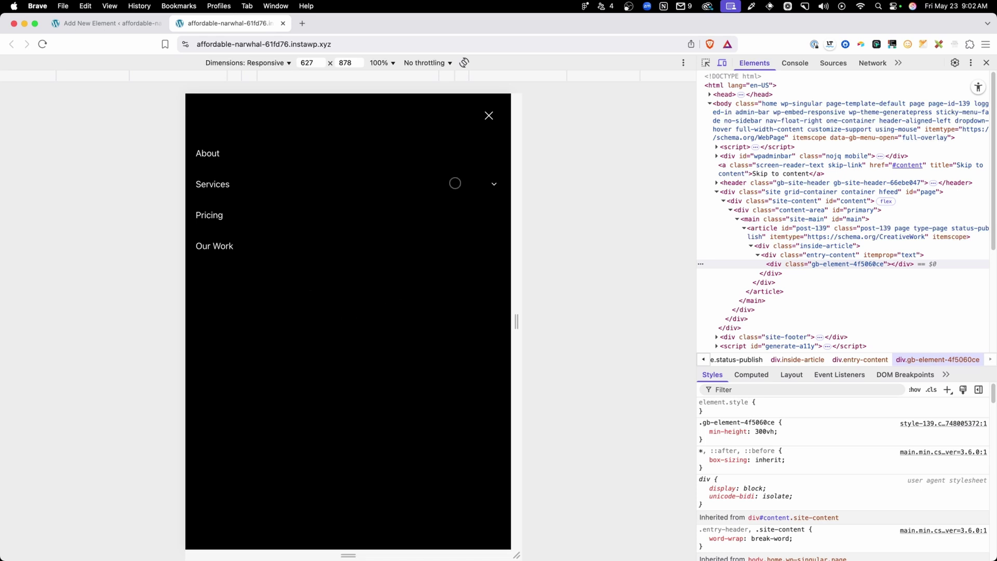
{"action": "left_click", "coordinate": [488, 114]}
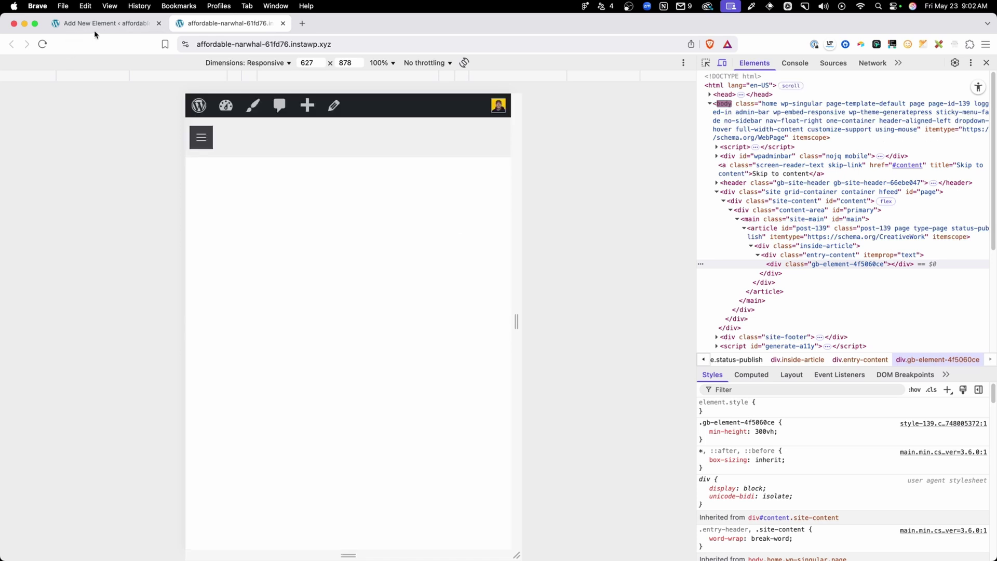
Return to the element editor and set the Navigation block's mobile menu type to Partial overlay
{"action": "left_click", "coordinate": [107, 23]}
{"action": "left_click", "coordinate": [888, 407]}
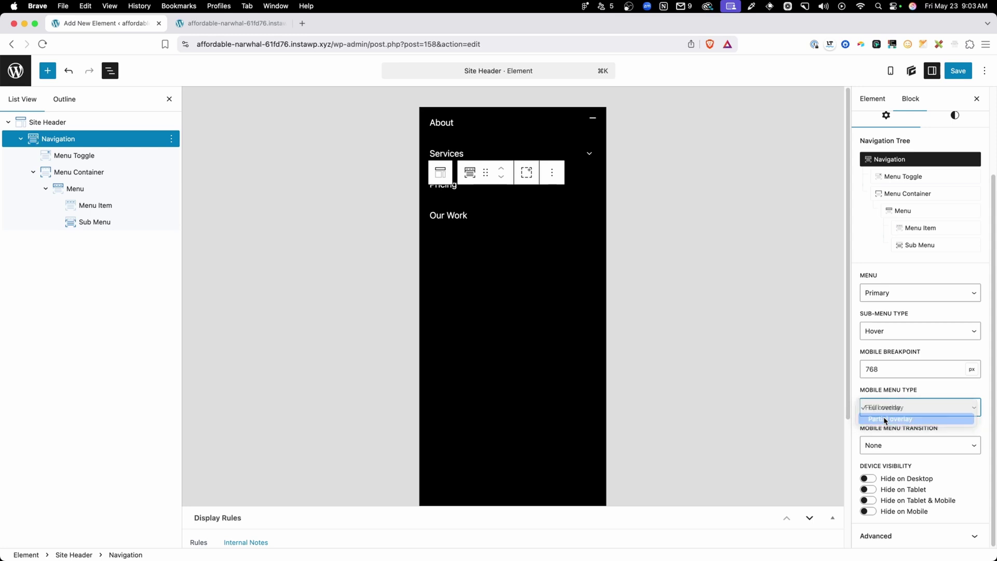
{"action": "left_click", "coordinate": [889, 424]}
{"action": "scroll", "coordinate": [889, 424], "scroll_direction": "down", "scroll_amount": 3}
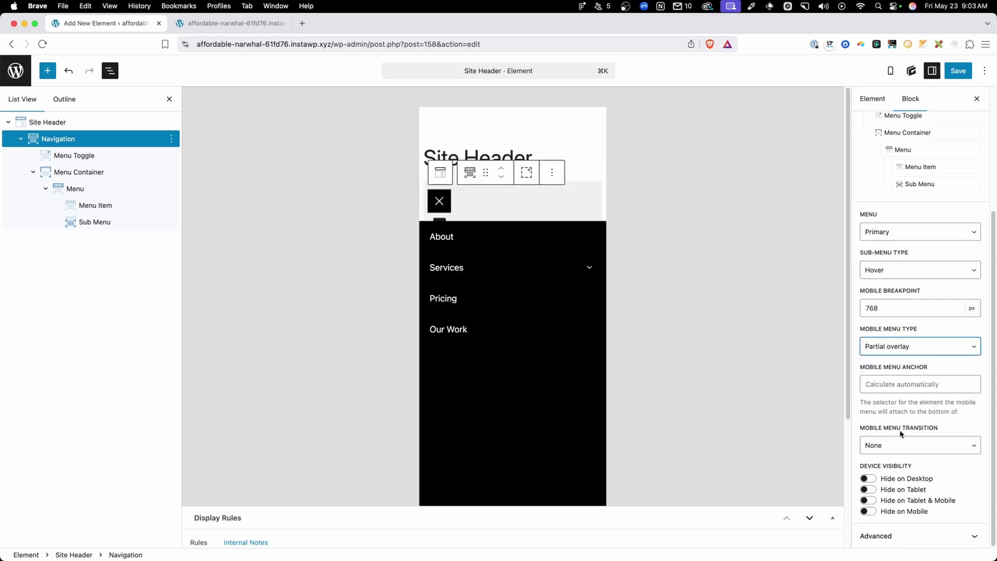
Set the mobile menu transition to Fade with a speed of 1000 ms, and test it with the menu toggle in the canvas
{"action": "left_click", "coordinate": [902, 448]}
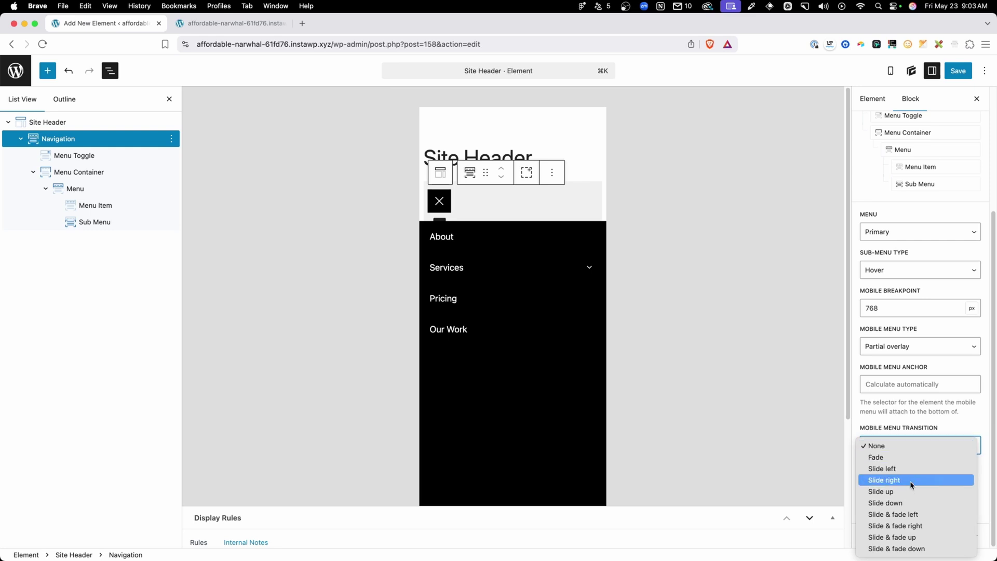
{"action": "left_click", "coordinate": [902, 458]}
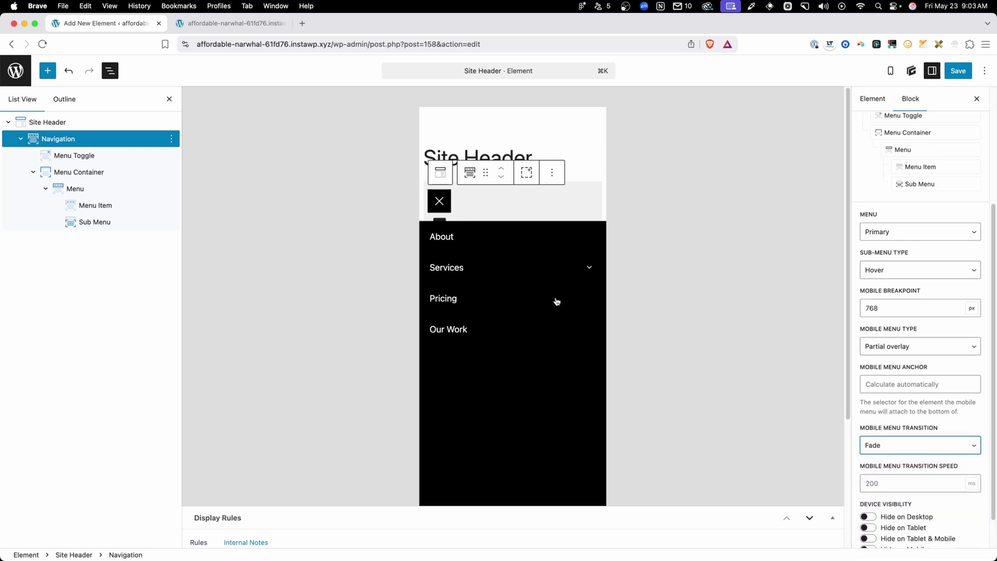
{"action": "left_click", "coordinate": [875, 486]}
{"action": "type", "text": "1000"}
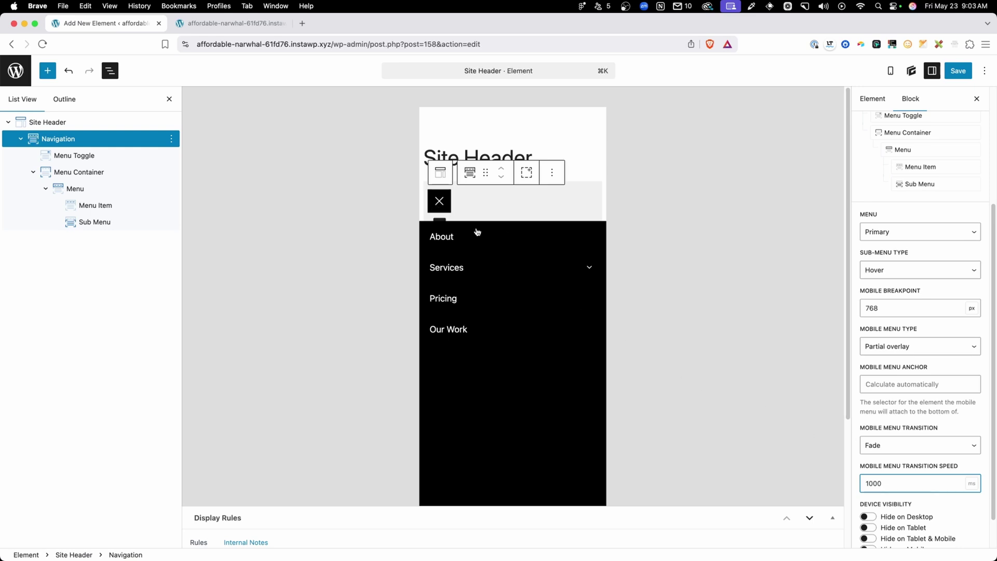
{"action": "left_click", "coordinate": [442, 205]}
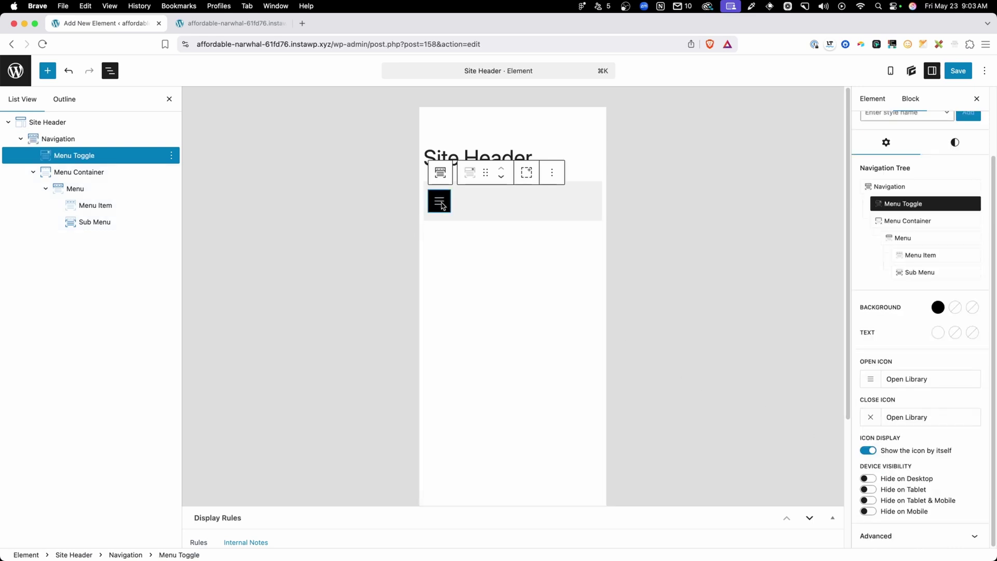
{"action": "left_click", "coordinate": [442, 203]}
{"action": "left_click", "coordinate": [448, 203]}
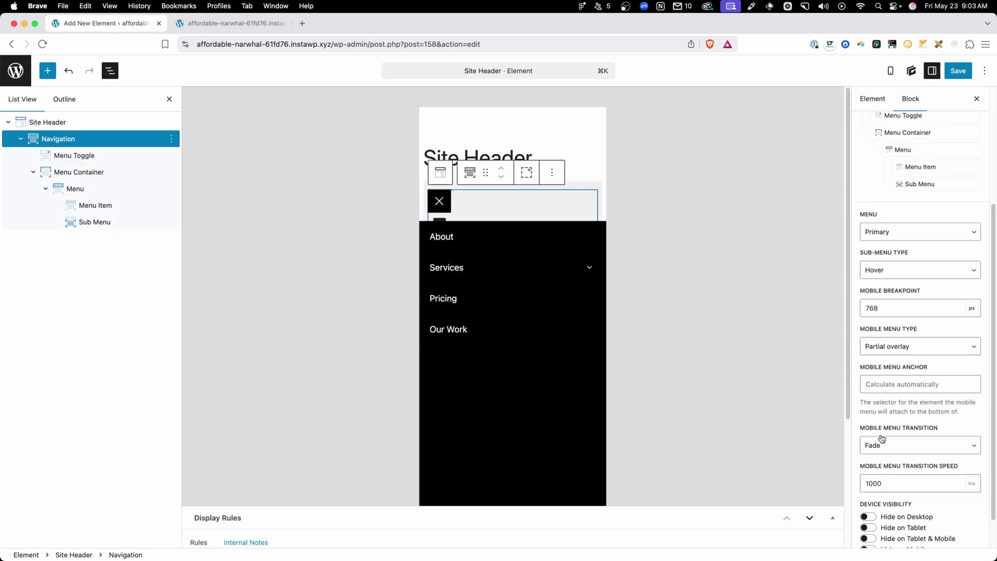
Change the mobile menu transition to Slide & fade up and test it with the menu toggle in the canvas
{"action": "left_click", "coordinate": [892, 446]}
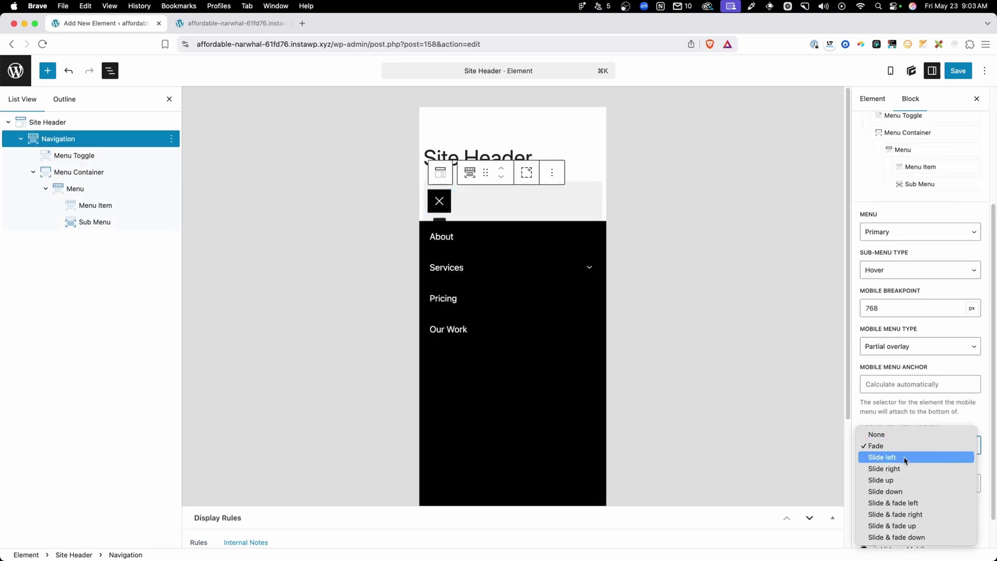
{"action": "left_click", "coordinate": [897, 526]}
{"action": "left_click", "coordinate": [439, 201]}
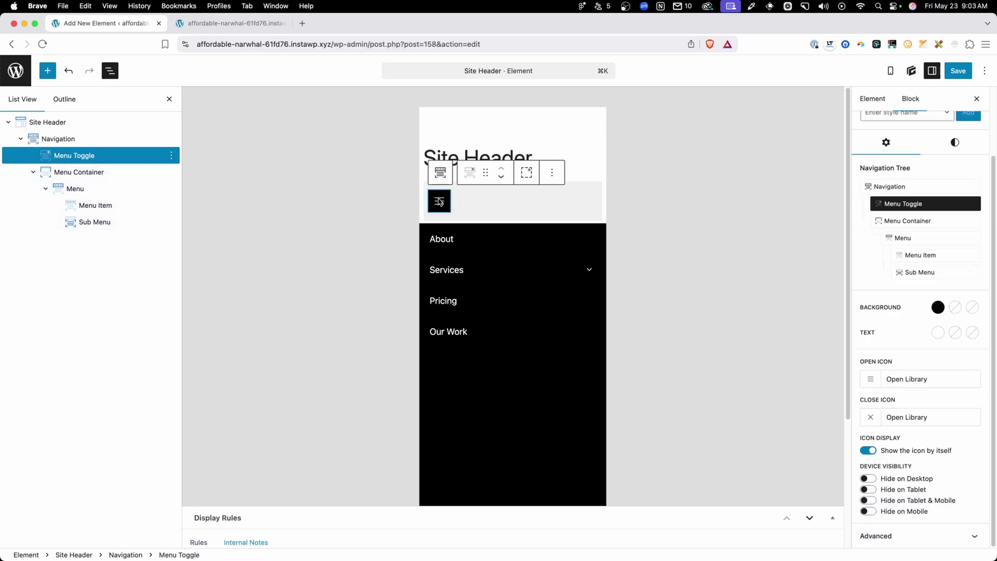
{"action": "left_click", "coordinate": [439, 201]}
{"action": "left_click", "coordinate": [439, 202]}
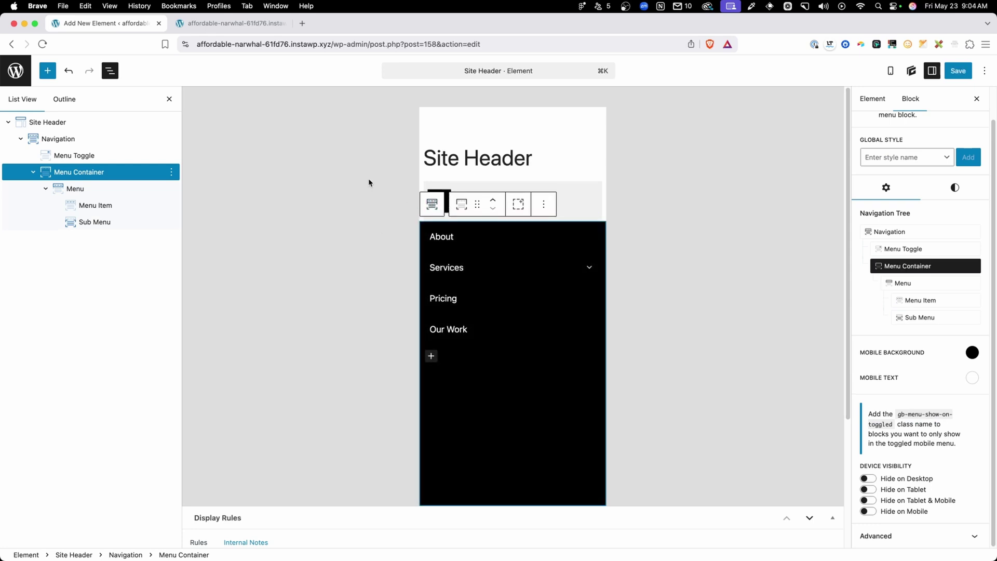
Set the Navigation block's mobile menu transition speed to 250 ms
{"action": "left_click", "coordinate": [135, 139]}
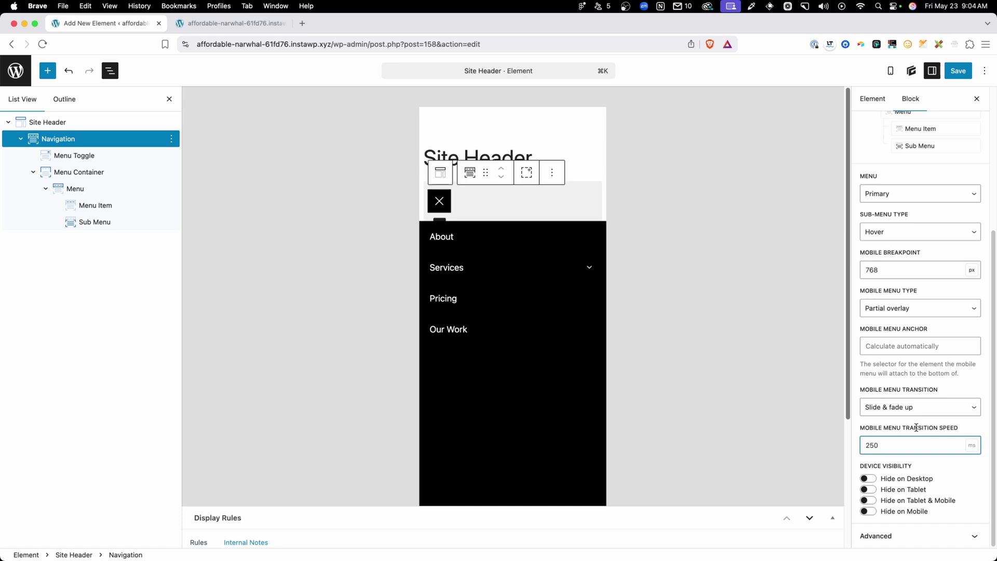
{"action": "scroll", "coordinate": [917, 426], "scroll_direction": "up", "scroll_amount": 1}
{"action": "left_click", "coordinate": [335, 251]}
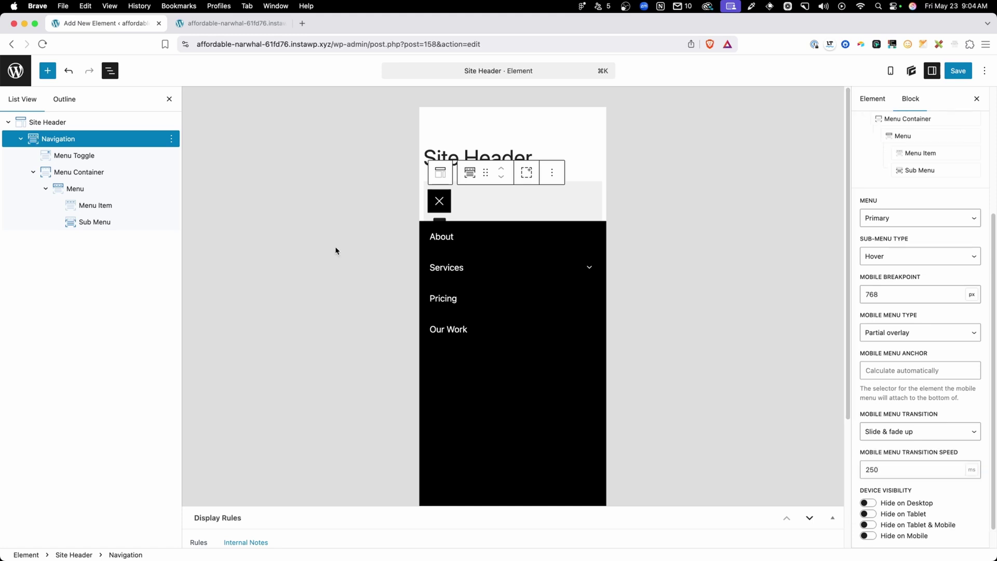
Set the Menu Toggle's background to the blue accent colour, its hover background to #f20202, and its toggled background to red
{"action": "left_click", "coordinate": [85, 156]}
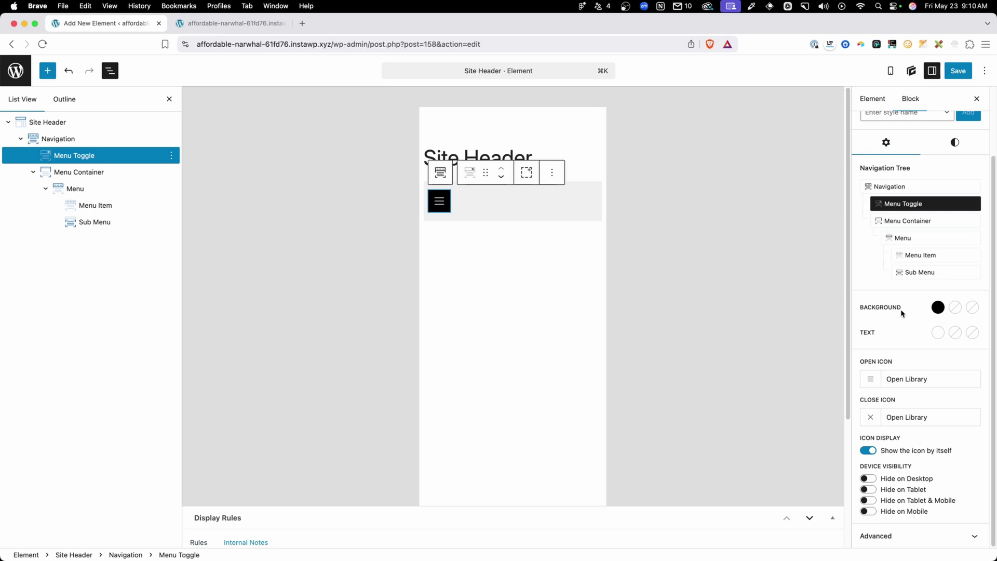
{"action": "left_click", "coordinate": [937, 309]}
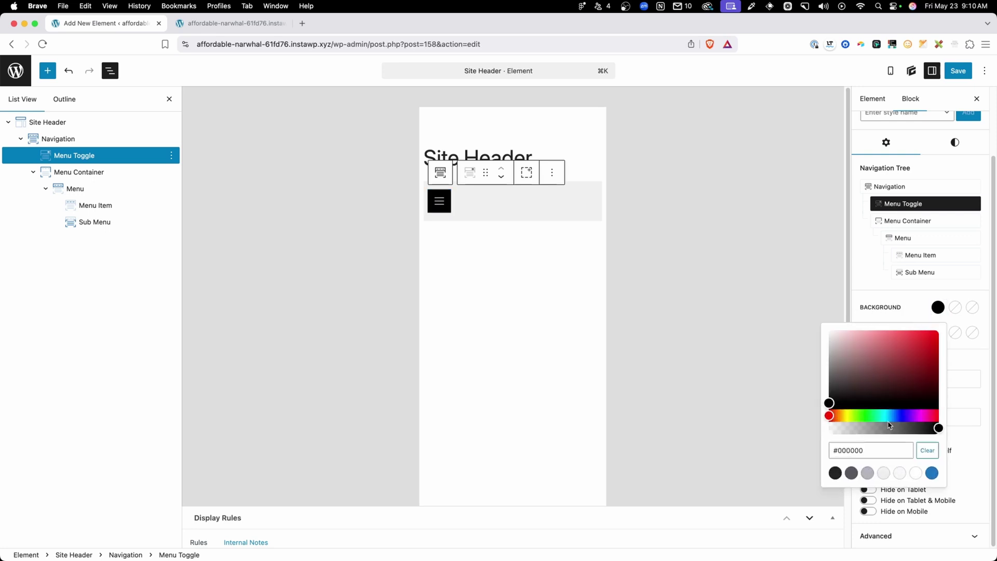
{"action": "left_click", "coordinate": [931, 472]}
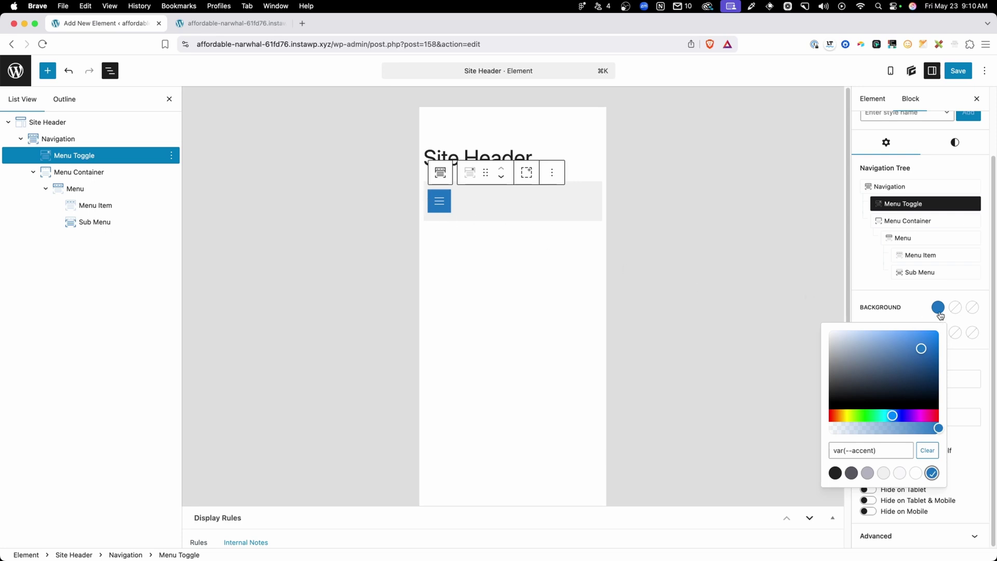
{"action": "left_click", "coordinate": [955, 307]}
{"action": "left_click", "coordinate": [953, 335]}
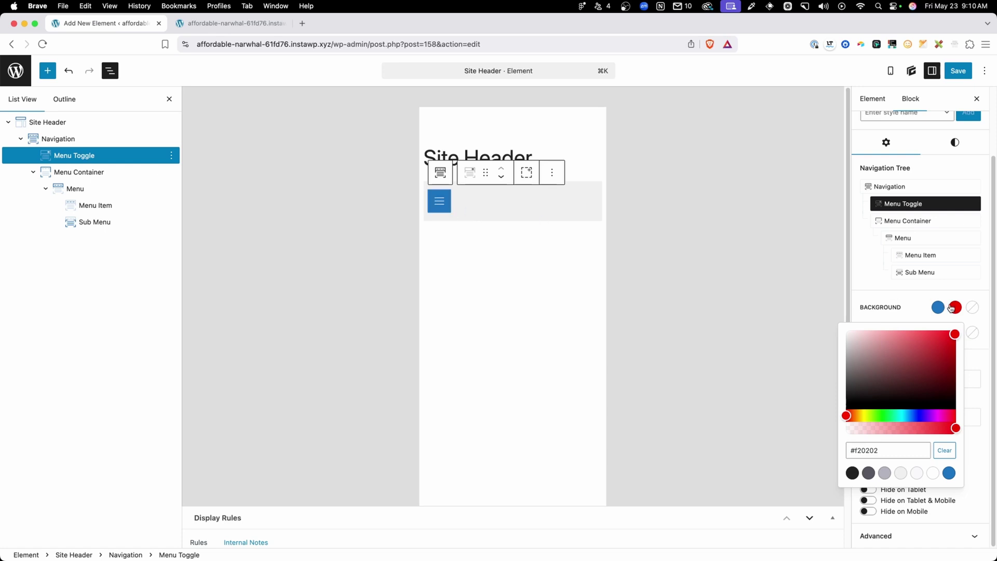
{"action": "left_click", "coordinate": [979, 310]}
{"action": "left_click", "coordinate": [981, 310]}
{"action": "left_click_drag", "start_coordinate": [931, 403], "coordinate": [972, 330]}
{"action": "left_click", "coordinate": [906, 317]}
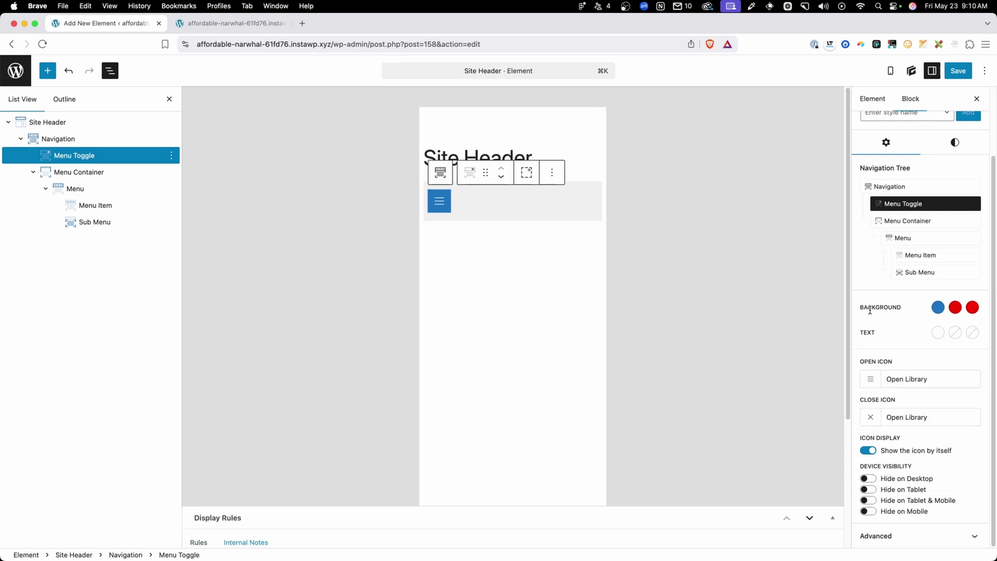
Set the Menu Toggle's text colour to bright green #00f825 and its hover text colour to black
{"action": "left_click", "coordinate": [938, 334]}
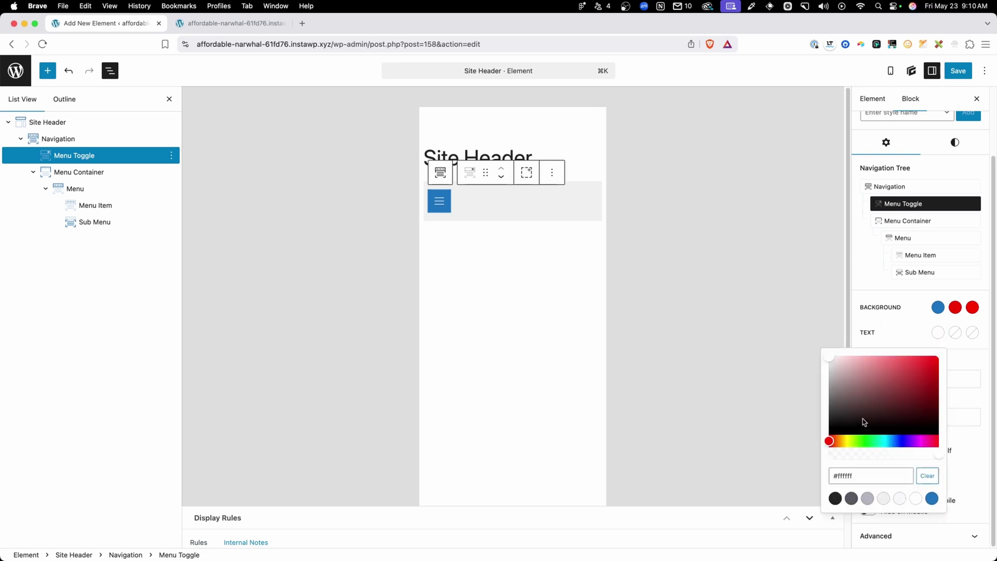
{"action": "left_click", "coordinate": [868, 441]}
{"action": "left_click", "coordinate": [938, 358]}
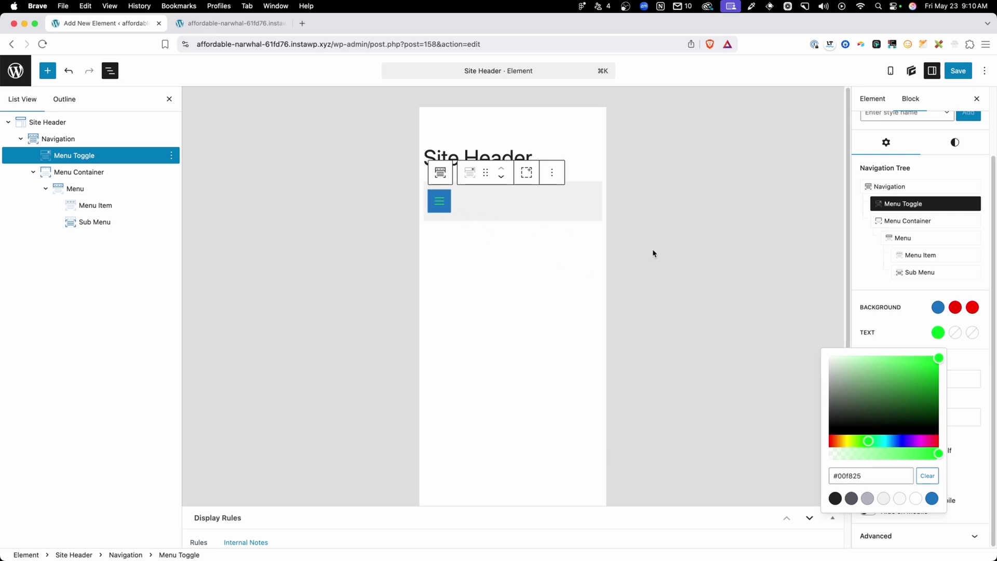
{"action": "left_click", "coordinate": [956, 332]}
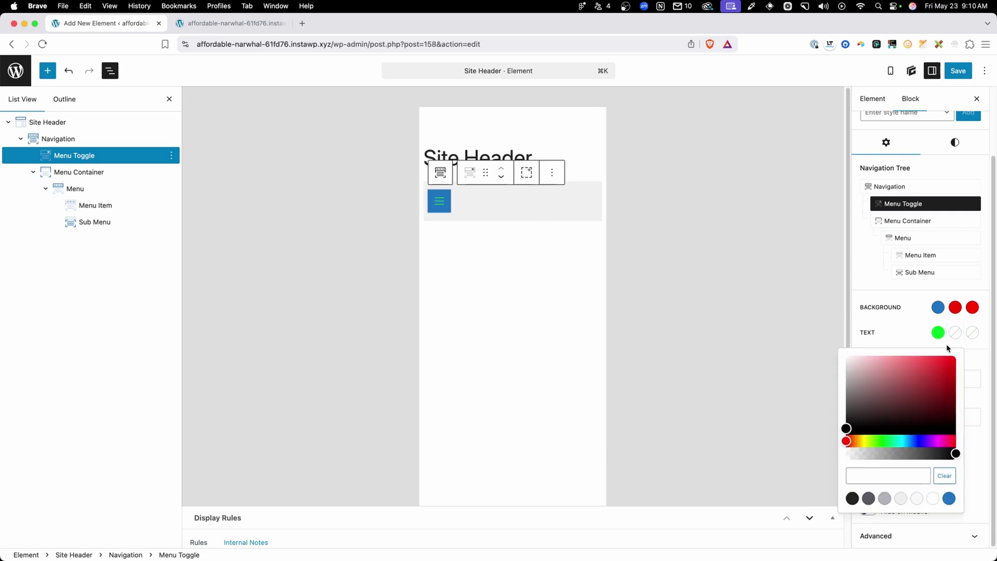
{"action": "left_click", "coordinate": [847, 429]}
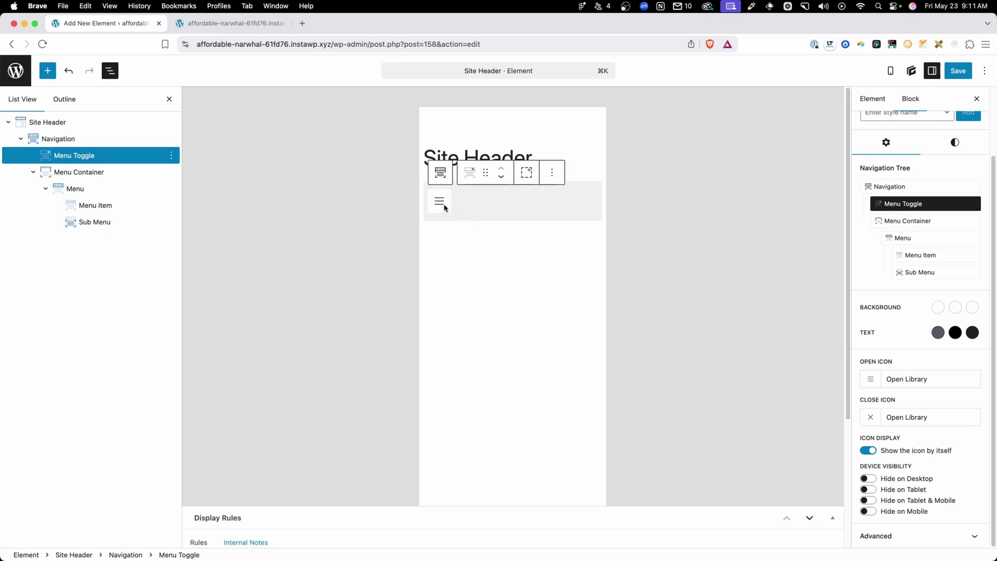
Examine the custom SVG code of the Menu Toggle's open and close icons without changing it
{"action": "left_click", "coordinate": [870, 382]}
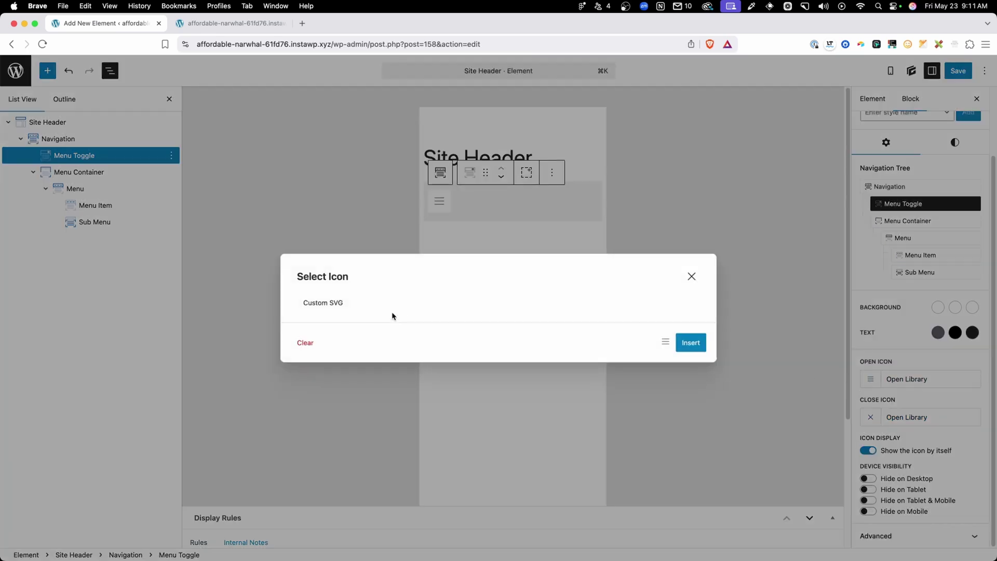
{"action": "left_click", "coordinate": [336, 304]}
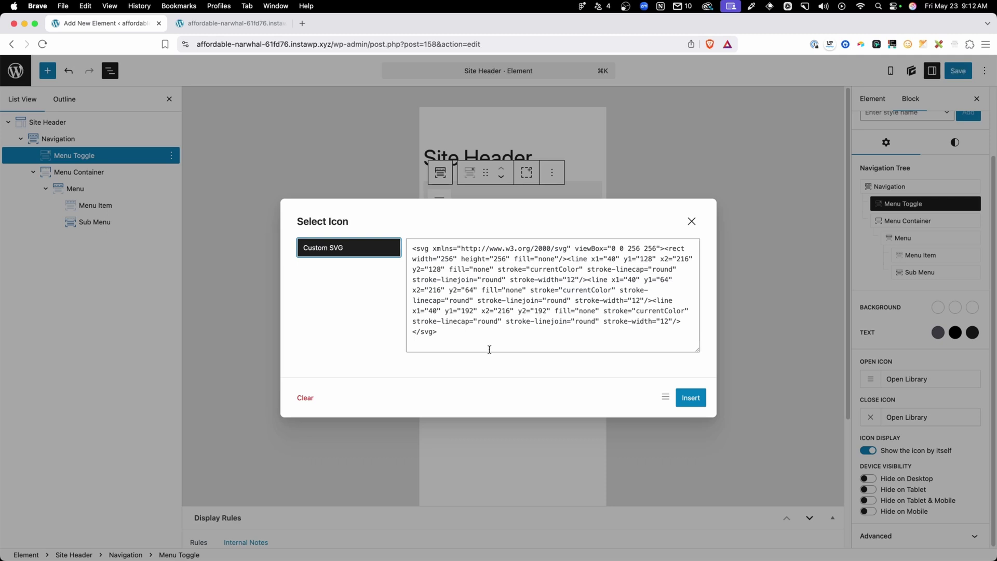
{"action": "left_click", "coordinate": [691, 221]}
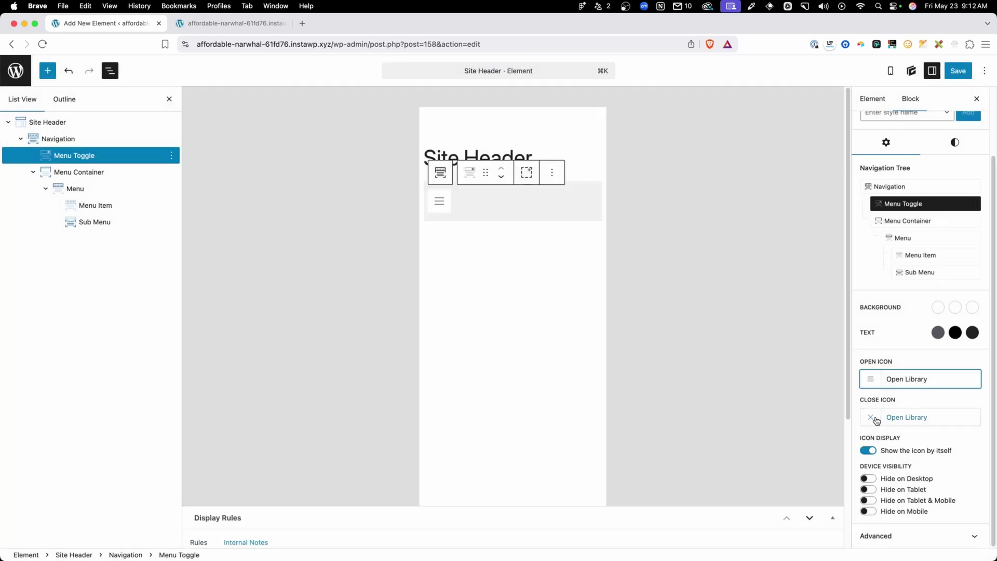
{"action": "left_click", "coordinate": [864, 414]}
{"action": "left_click", "coordinate": [335, 305]}
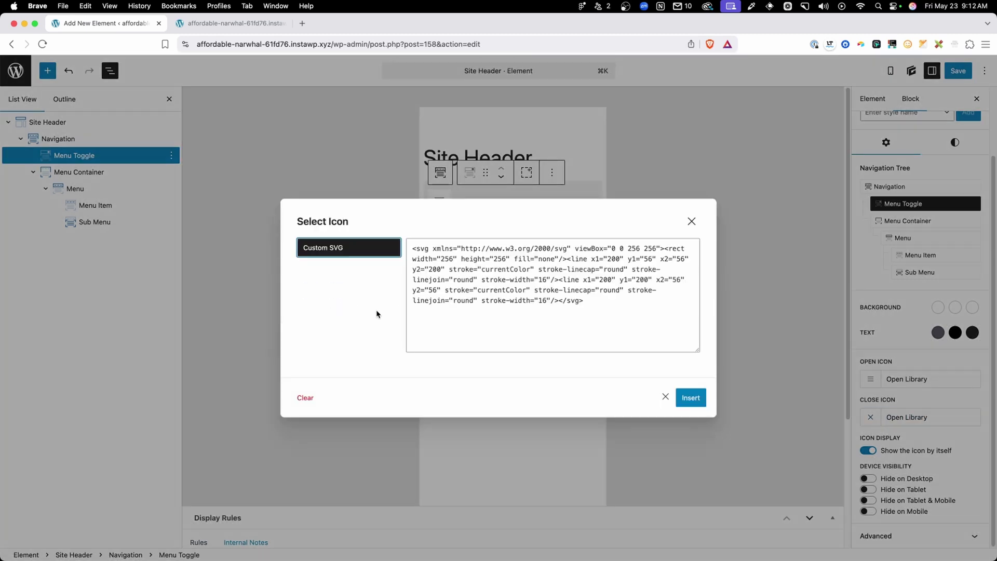
{"action": "left_click", "coordinate": [692, 223]}
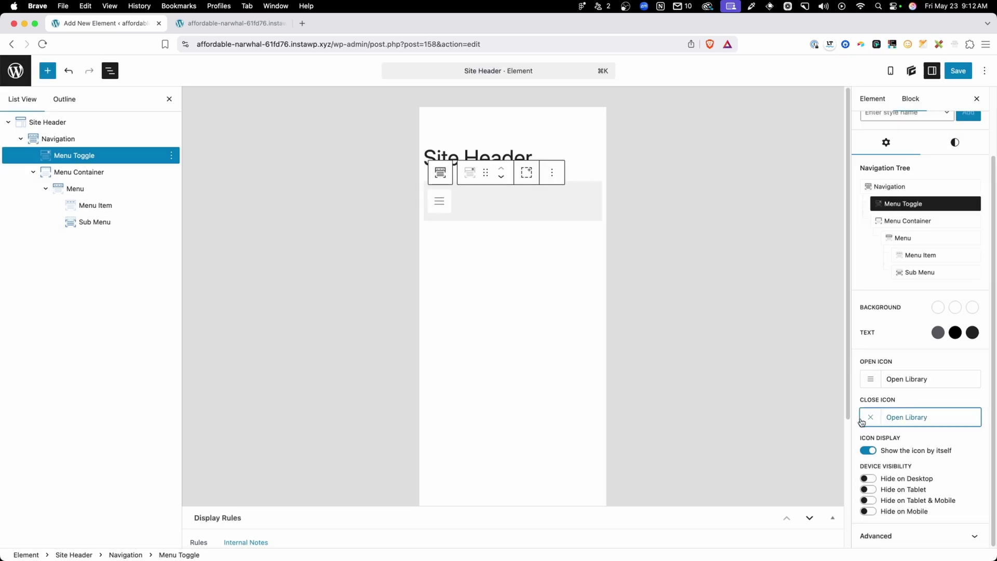
Turn off showing the Menu Toggle's icon by itself, and turn it back on
{"action": "left_click", "coordinate": [868, 451]}
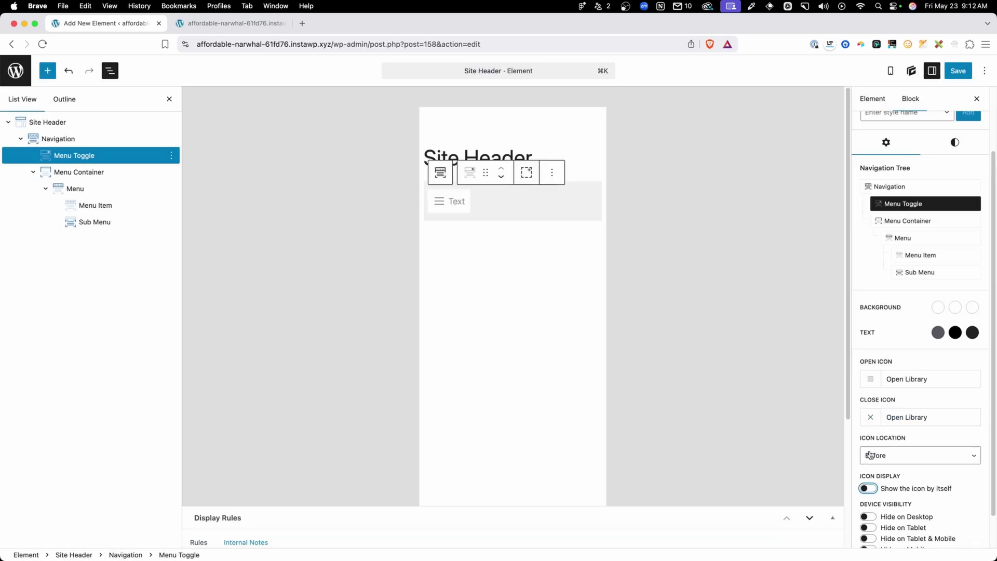
{"action": "left_click", "coordinate": [875, 491]}
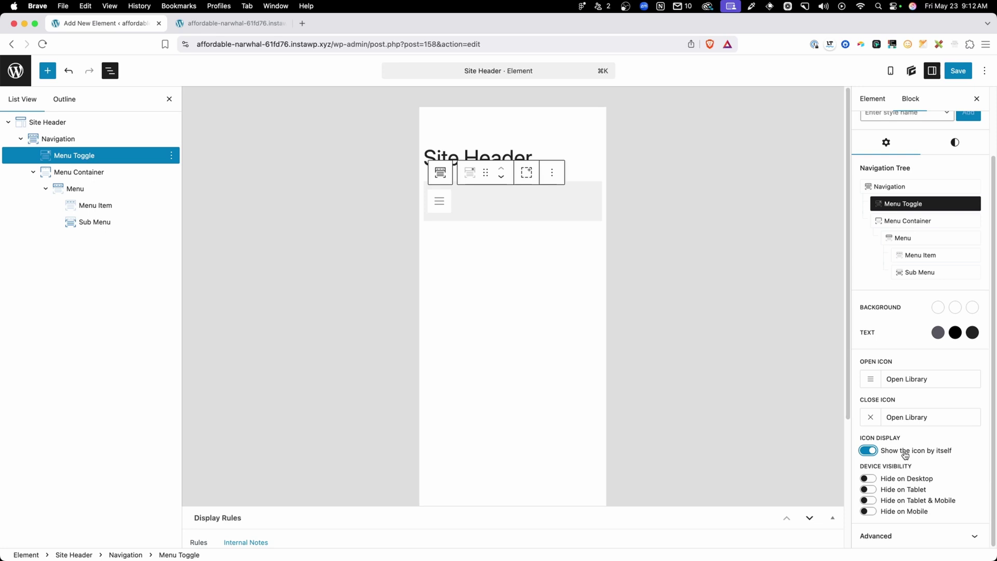
Review the Menu Toggle's style selectors and return to its block settings
{"action": "scroll", "coordinate": [904, 455], "scroll_direction": "up", "scroll_amount": 3}
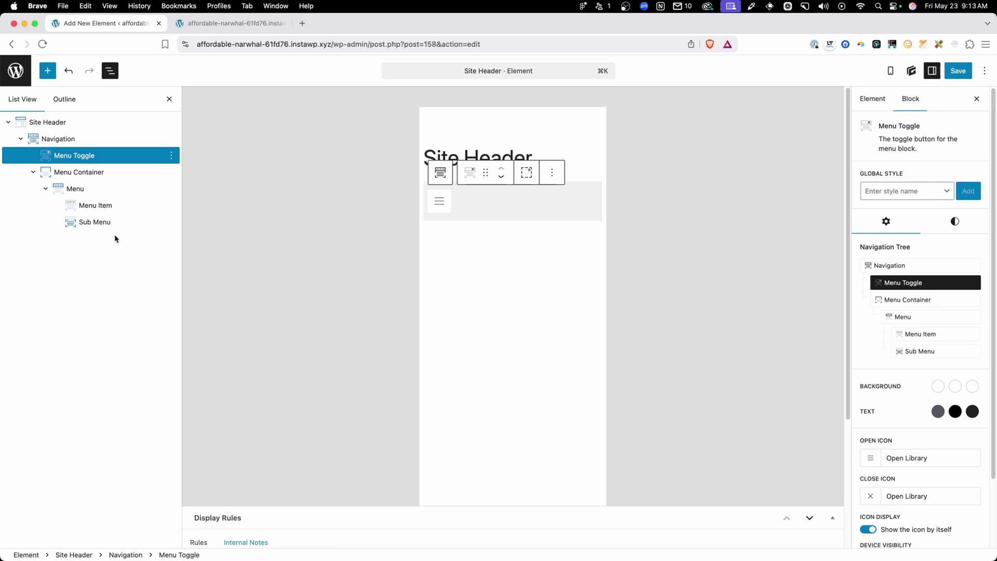
{"action": "left_click", "coordinate": [955, 221]}
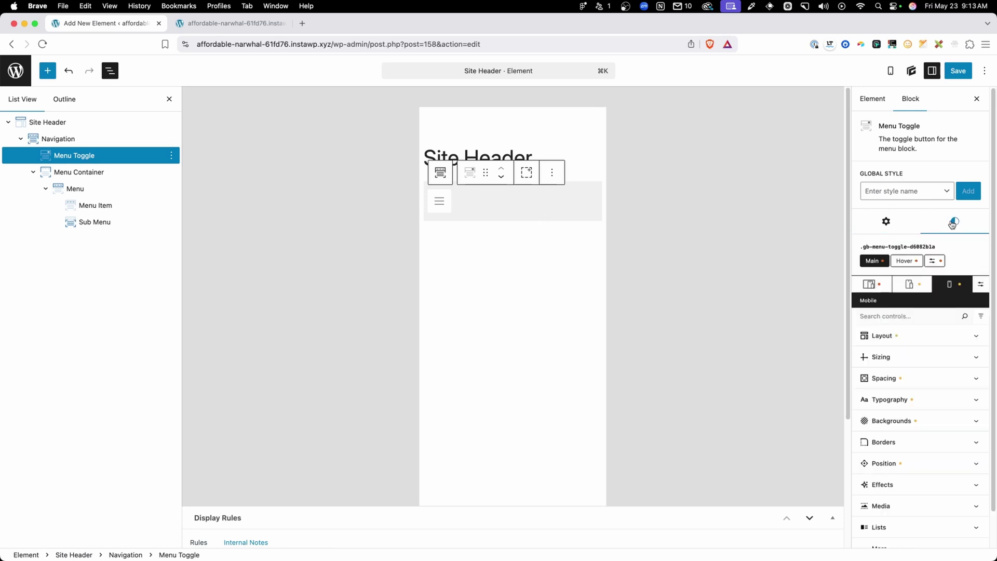
{"action": "left_click", "coordinate": [935, 261]}
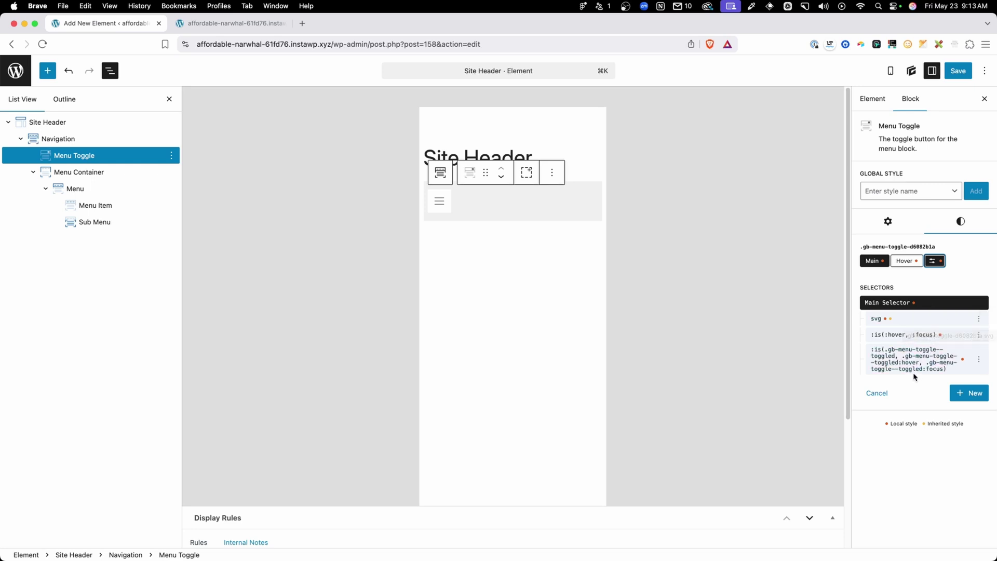
{"action": "left_click", "coordinate": [888, 221]}
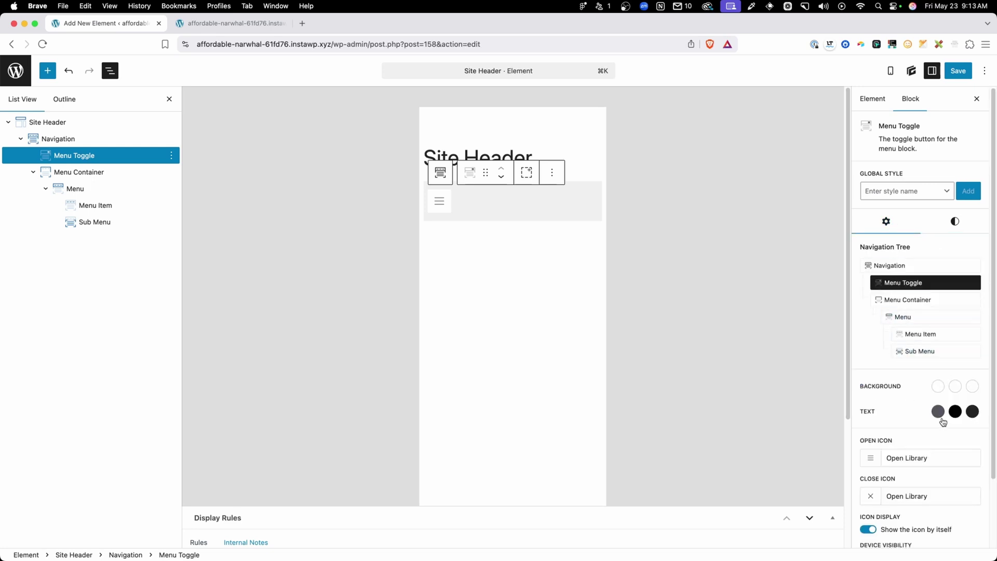
Set the Menu Toggle's svg icon width and height to 10 px for mobile through its svg style selector
{"action": "left_click", "coordinate": [954, 221]}
{"action": "left_click", "coordinate": [936, 263]}
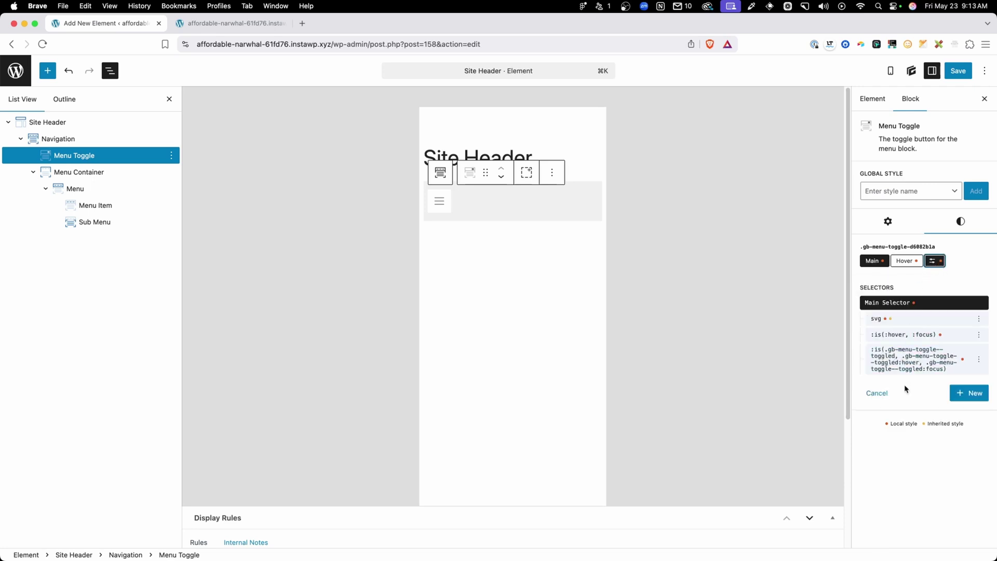
{"action": "left_click", "coordinate": [878, 319]}
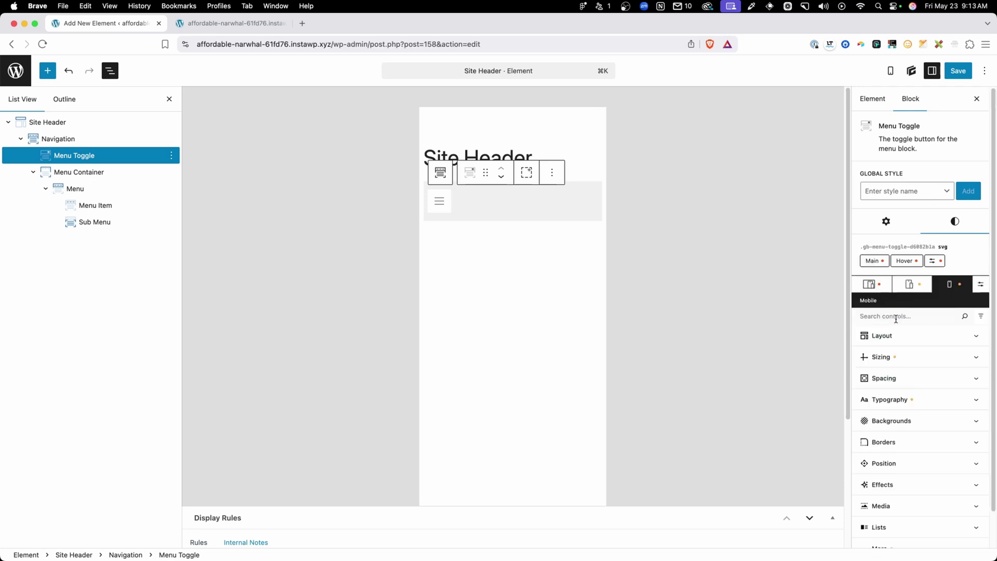
{"action": "left_click", "coordinate": [907, 359]}
{"action": "left_click", "coordinate": [886, 393]}
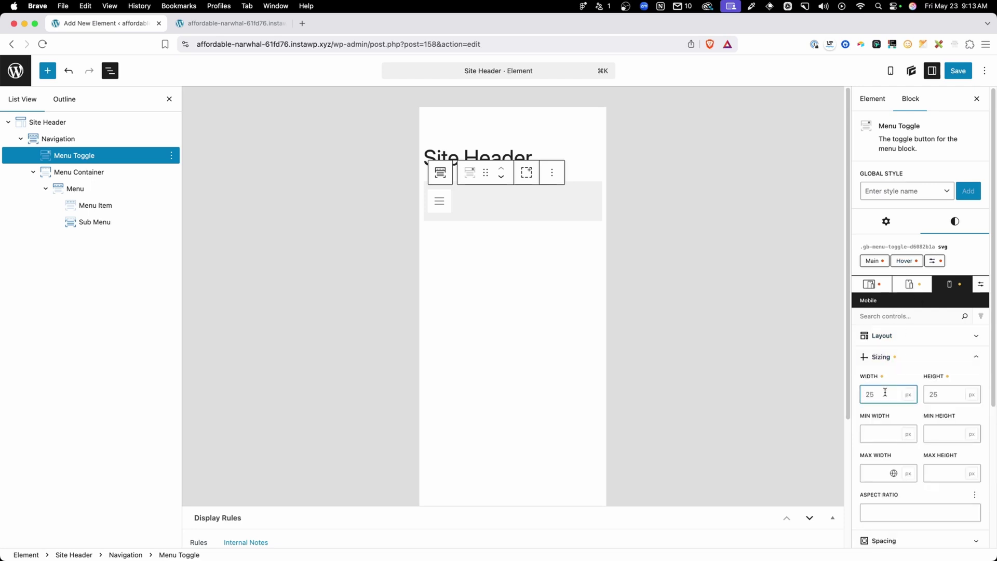
{"action": "type", "text": "10"}
{"action": "key", "text": "Tab"}
{"action": "type", "text": "10"}
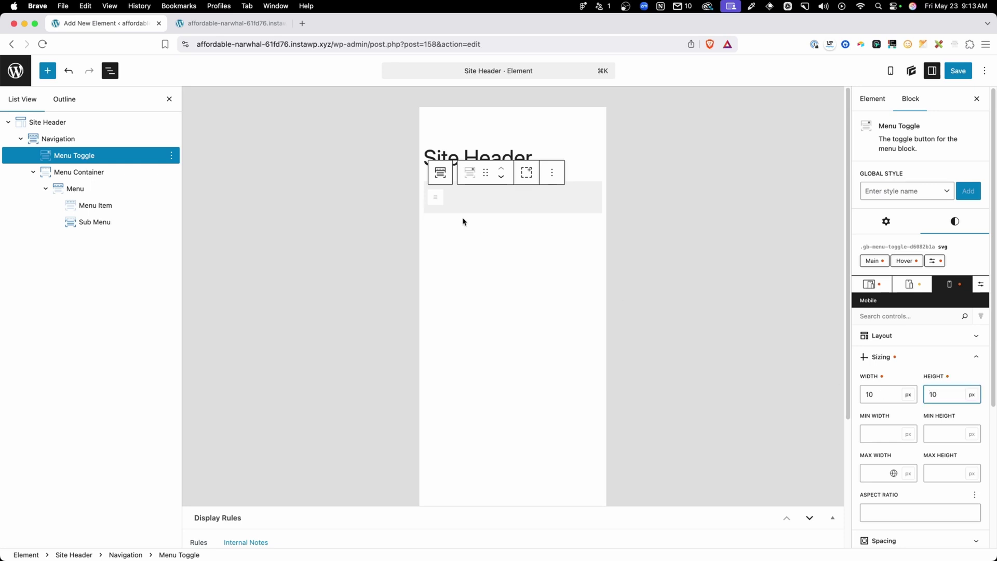
Clear the mobile width and height values of the Menu Toggle's svg icon and return to the selector list
{"action": "left_click", "coordinate": [884, 393]}
{"action": "key", "text": "BackSpace"}
{"action": "key", "text": "BackSpace"}
{"action": "left_click", "coordinate": [941, 389]}
{"action": "key", "text": "BackSpace"}
{"action": "key", "text": "BackSpace"}
{"action": "left_click", "coordinate": [936, 261]}
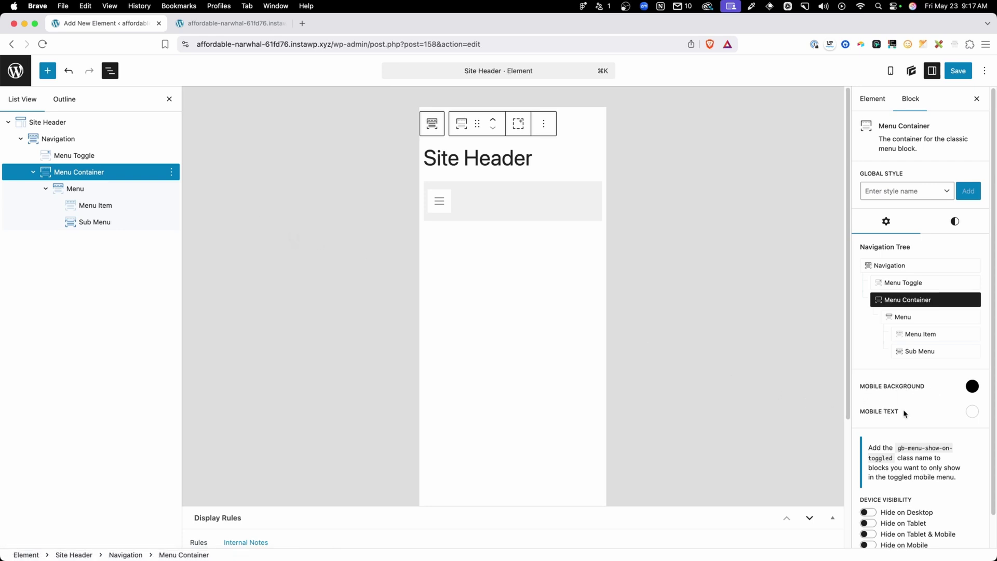
Open the mobile menu and set the Menu Container's mobile background to the accent blue and its mobile text to the dark contrast colour
{"action": "left_click", "coordinate": [439, 200]}
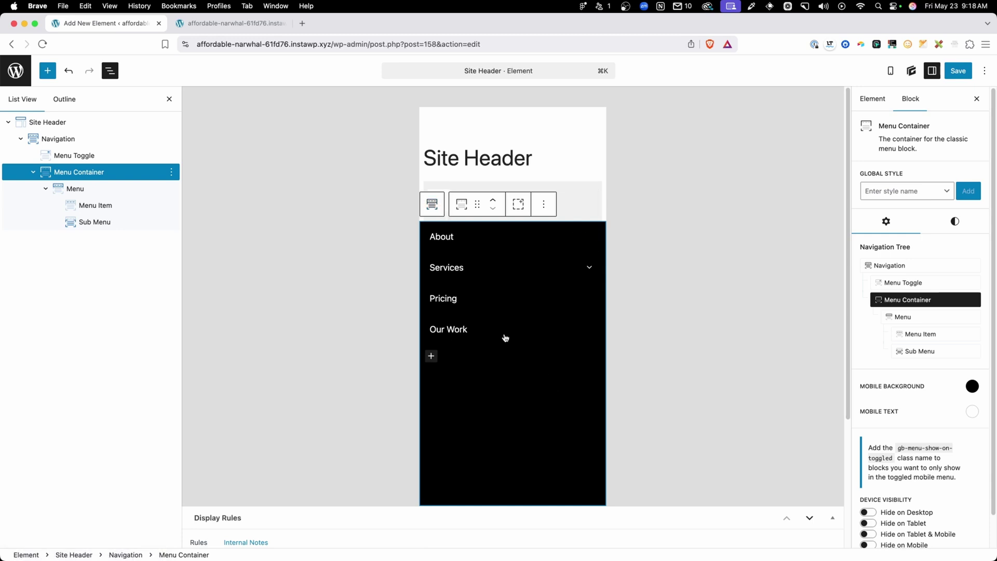
{"action": "left_click", "coordinate": [973, 385]}
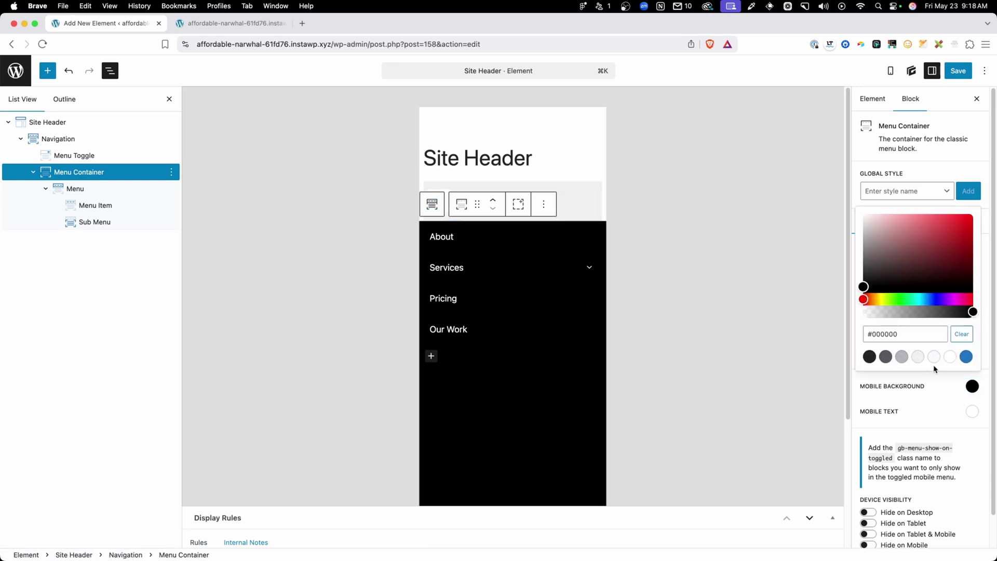
{"action": "left_click", "coordinate": [966, 356]}
{"action": "left_click", "coordinate": [973, 413]}
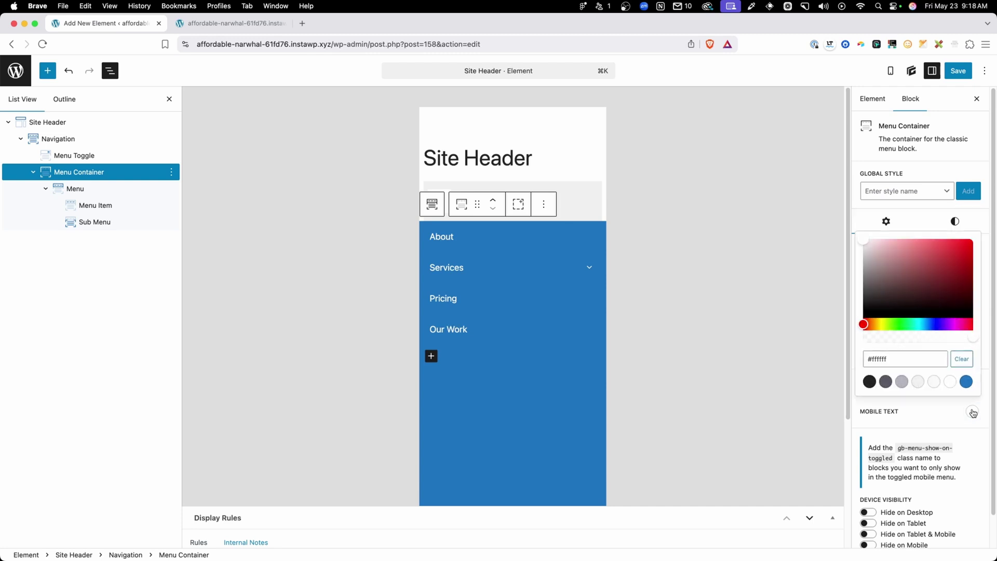
{"action": "left_click", "coordinate": [874, 384]}
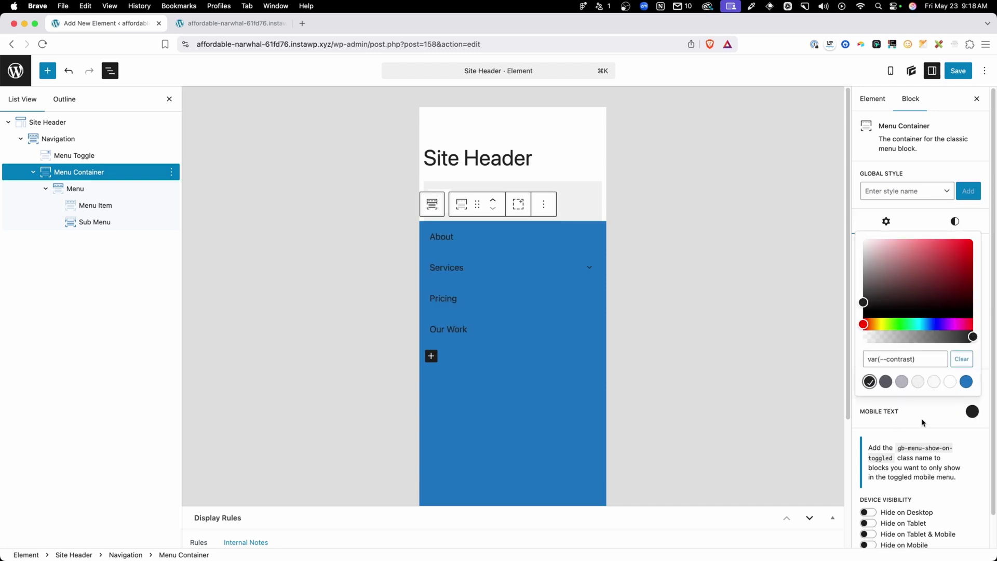
{"action": "left_click", "coordinate": [924, 423]}
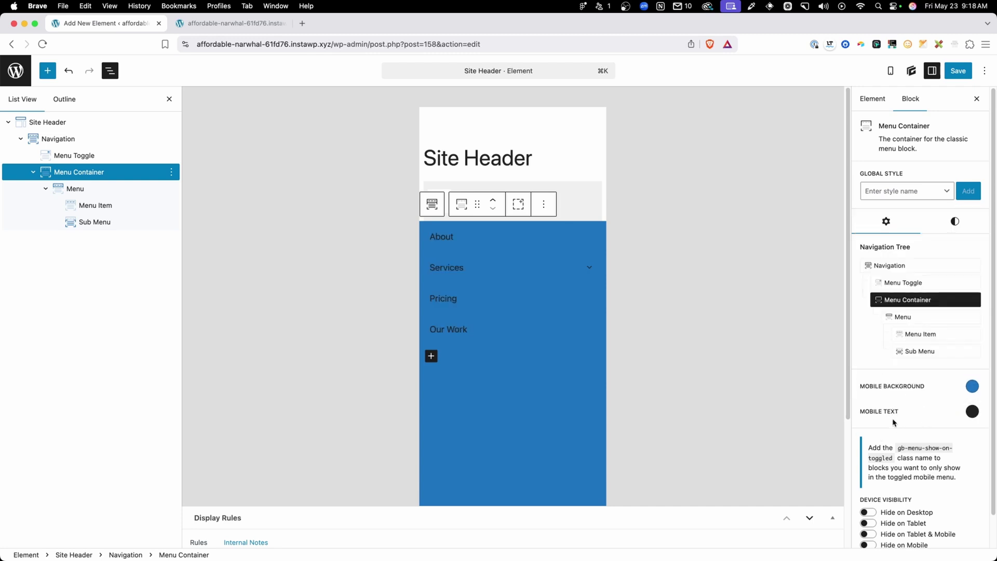
Preview the header at desktop size and set the Menu Container's mobile text to the accent blue
{"action": "left_click", "coordinate": [891, 73]}
{"action": "left_click", "coordinate": [839, 101]}
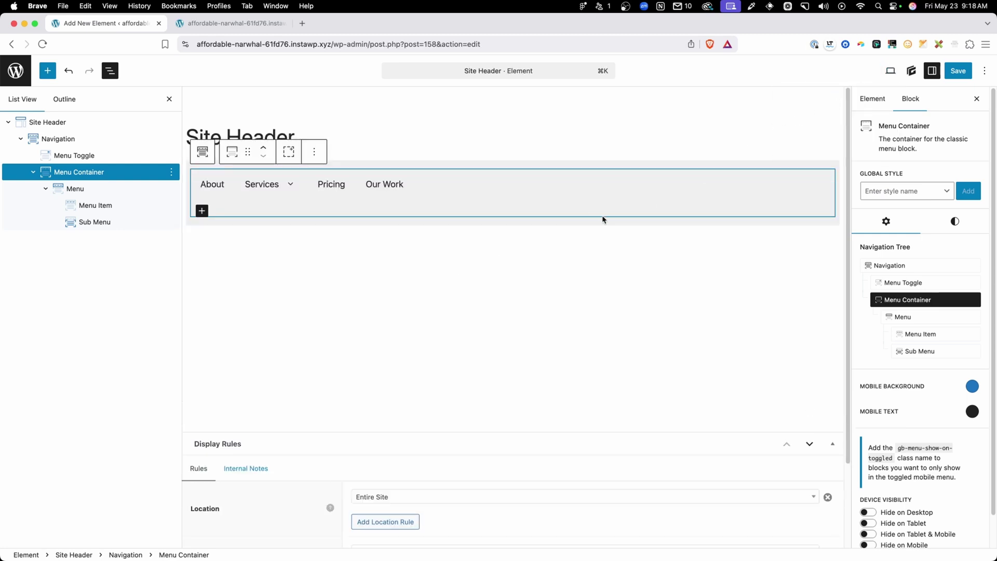
{"action": "left_click", "coordinate": [972, 411]}
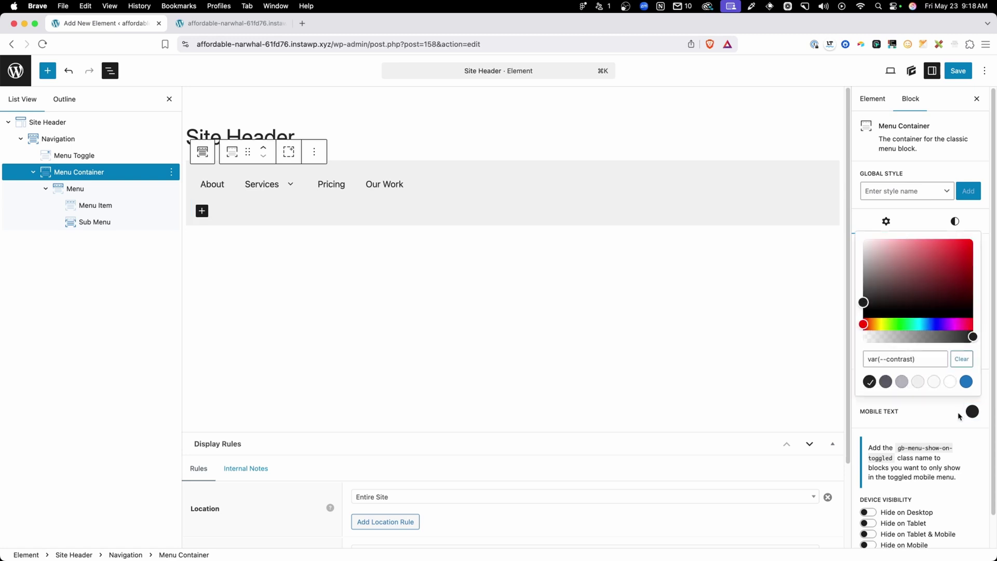
{"action": "left_click", "coordinate": [967, 381]}
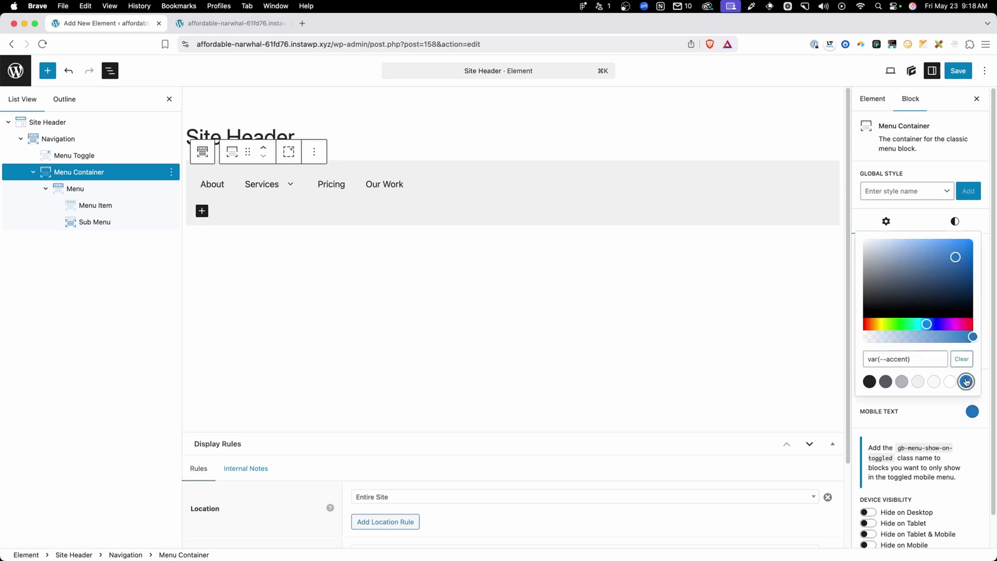
{"action": "left_click", "coordinate": [932, 425]}
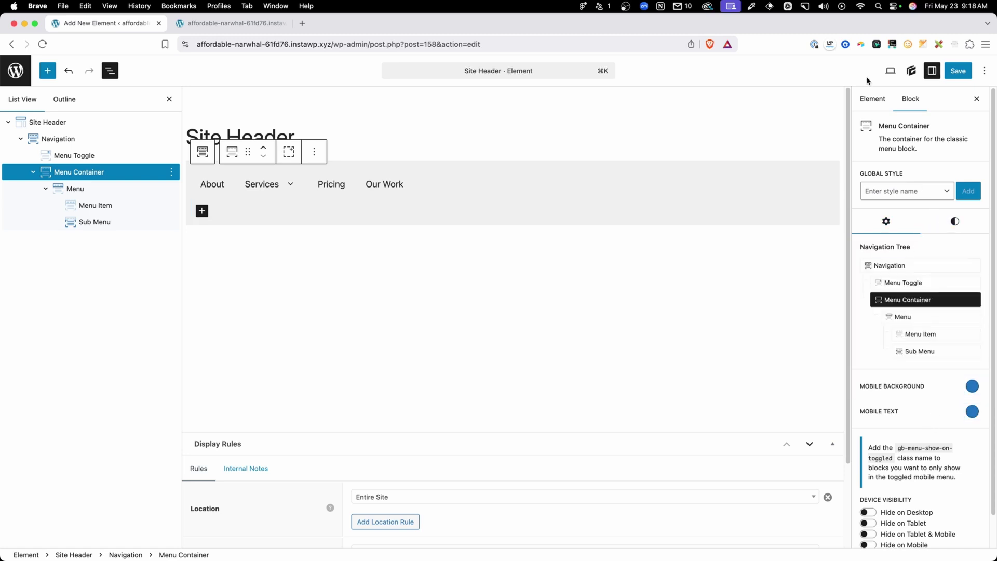
Return to the mobile preview with the menu open and set the Menu Container's mobile text to the dark contrast colour
{"action": "left_click", "coordinate": [891, 70]}
{"action": "left_click", "coordinate": [813, 141]}
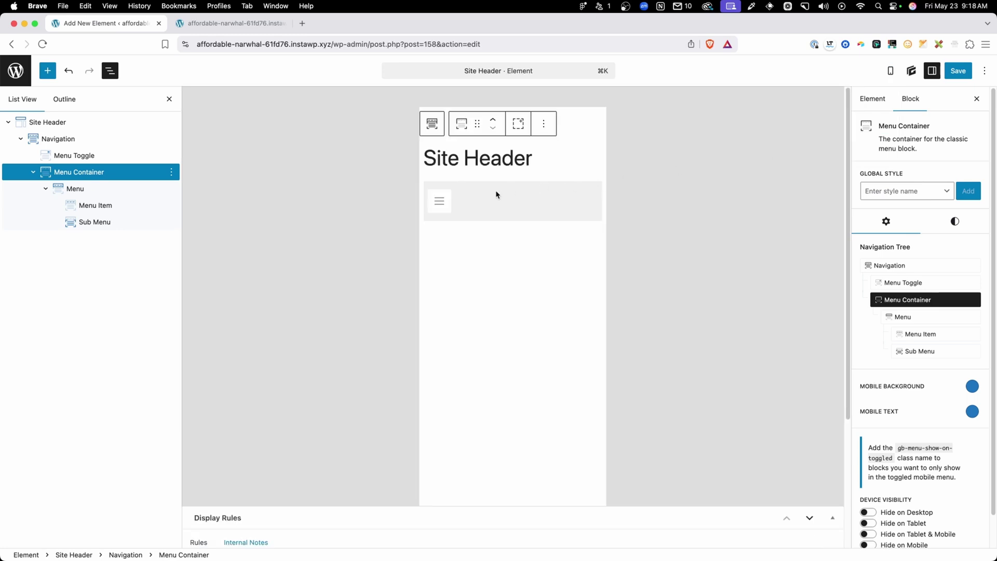
{"action": "left_click", "coordinate": [439, 201]}
{"action": "left_click", "coordinate": [440, 201]}
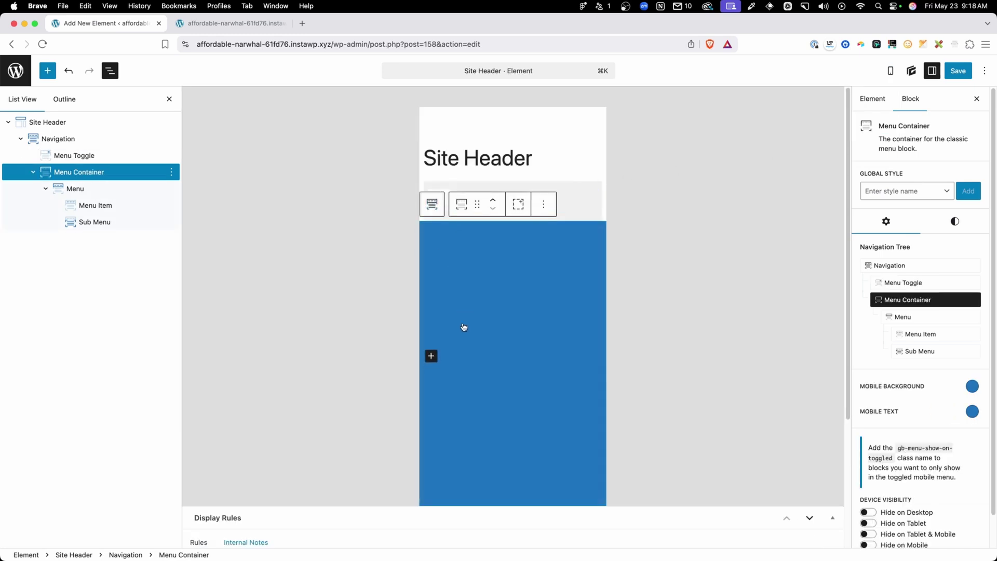
{"action": "left_click", "coordinate": [968, 412]}
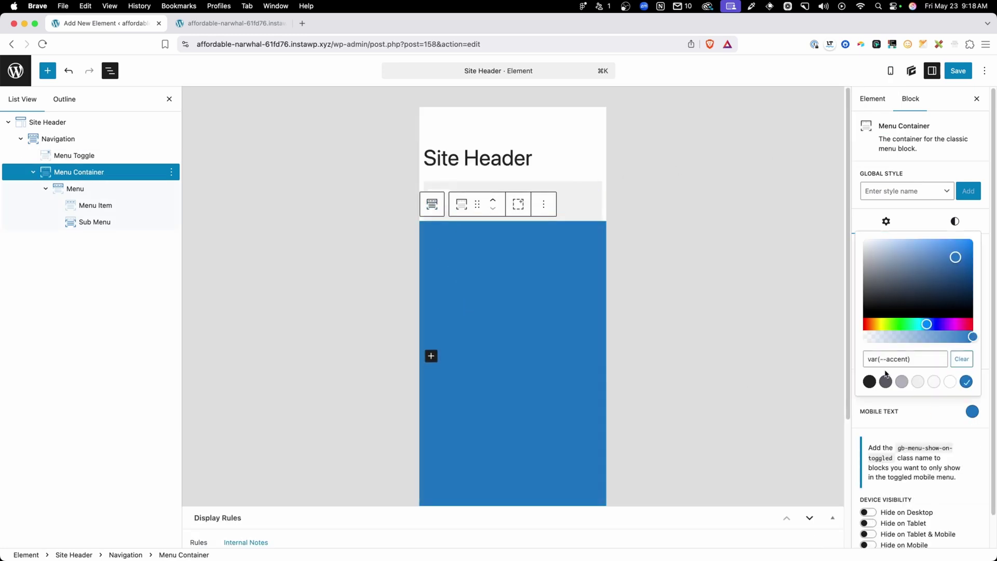
{"action": "left_click", "coordinate": [870, 382]}
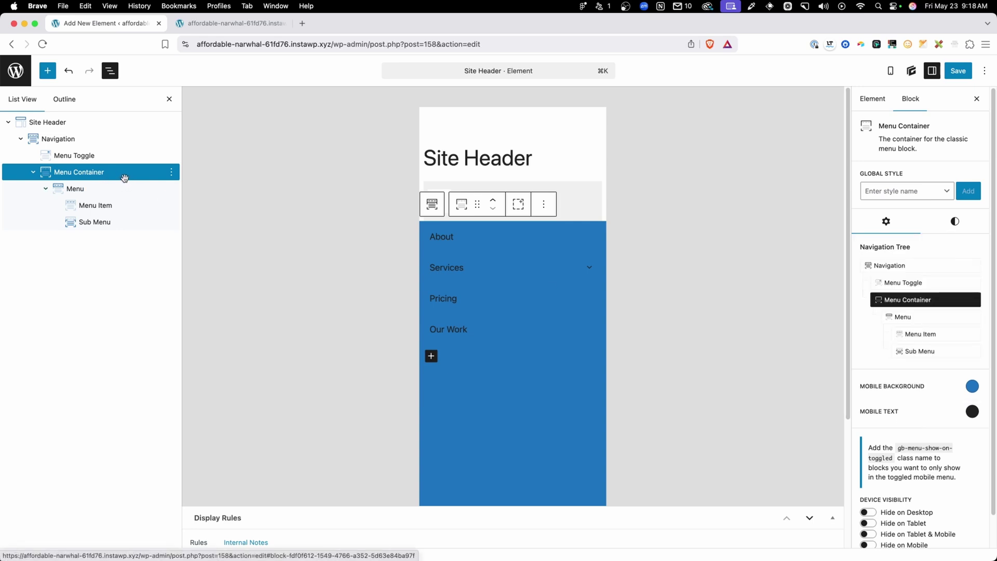
Review the Menu Container's mobile style selectors and expand the Services sub-menu in the mobile preview
{"action": "left_click", "coordinate": [945, 223]}
{"action": "left_click", "coordinate": [927, 261]}
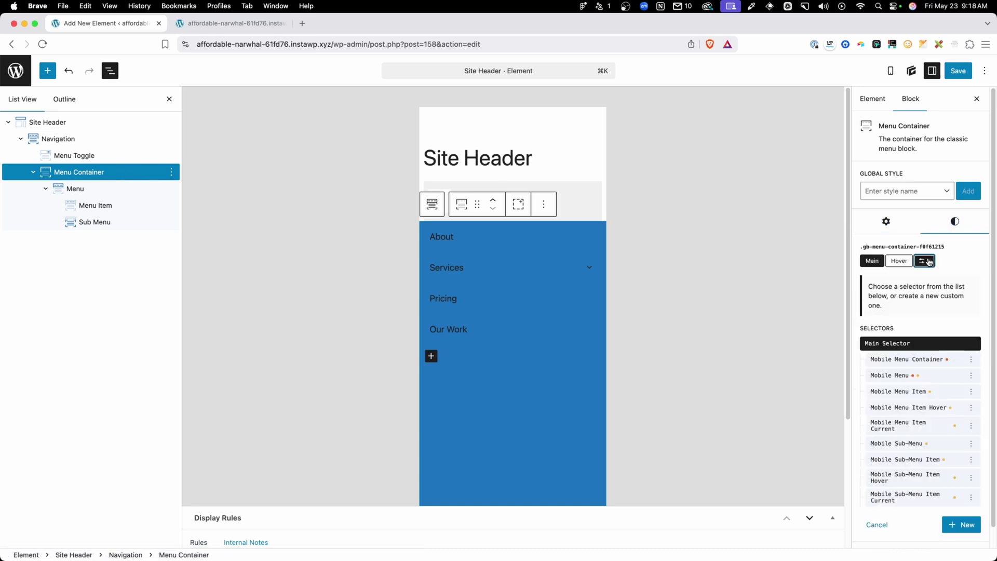
{"action": "scroll", "coordinate": [930, 262], "scroll_direction": "down", "scroll_amount": 1}
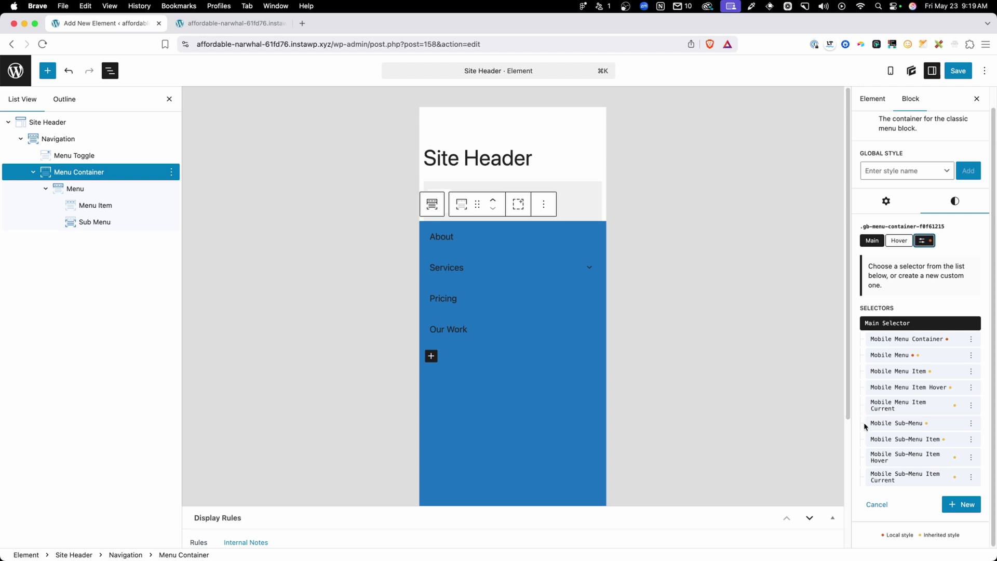
{"action": "left_click", "coordinate": [590, 267]}
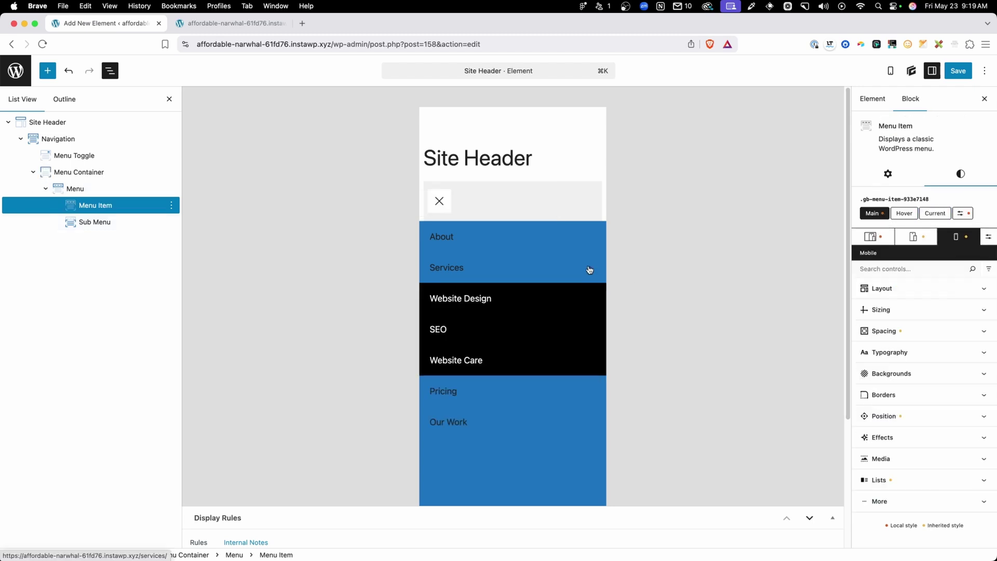
{"action": "left_click", "coordinate": [100, 170]}
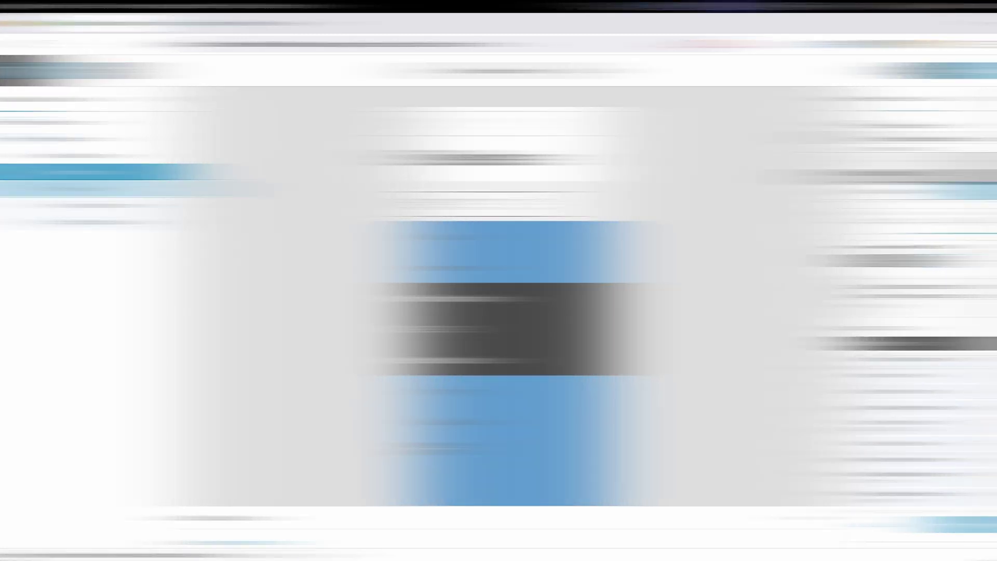
Select the Menu block with all-screens styling, switch its source menu to Google I/O, and switch it back to Primary
{"action": "left_click", "coordinate": [107, 190]}
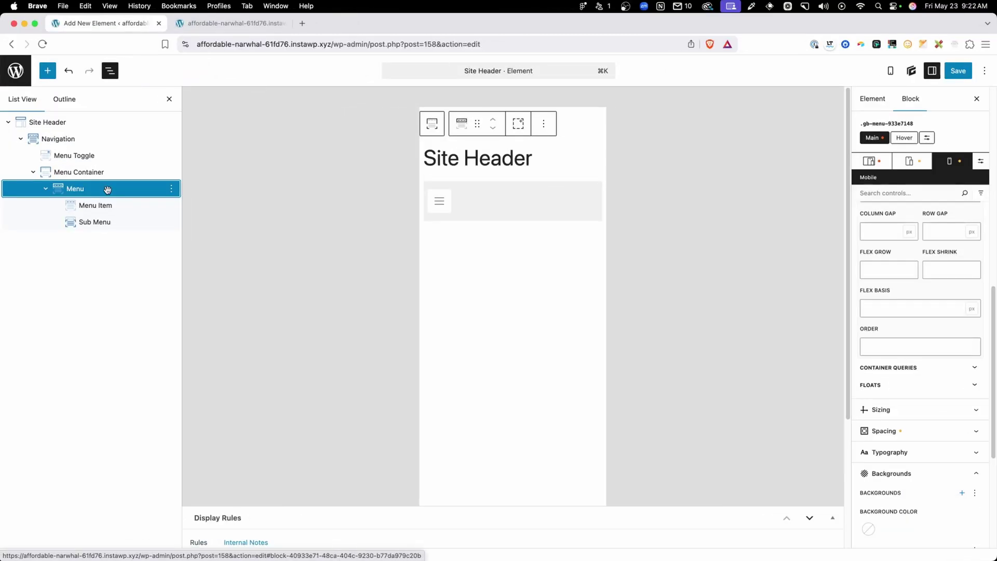
{"action": "left_click", "coordinate": [876, 160]}
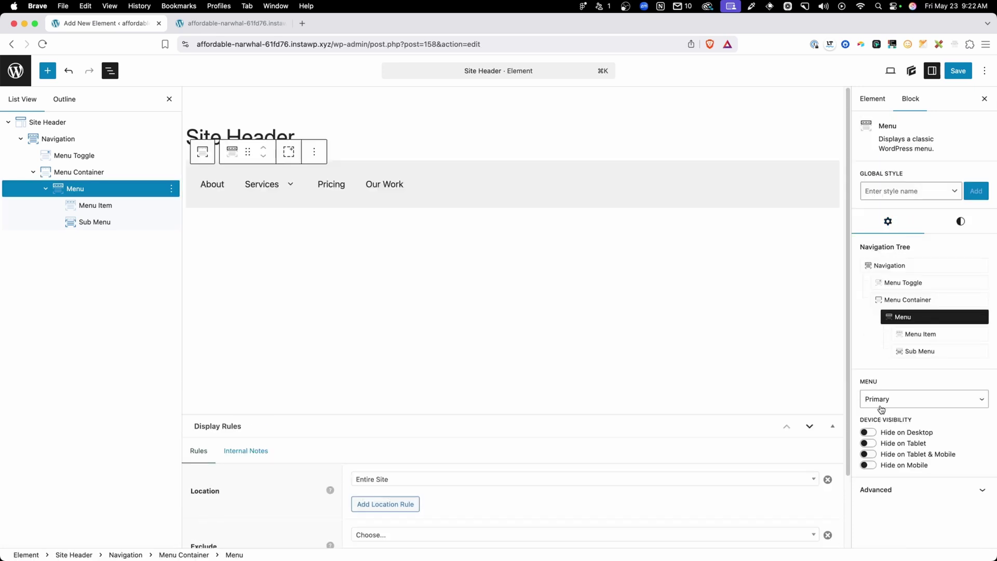
{"action": "left_click", "coordinate": [891, 399]}
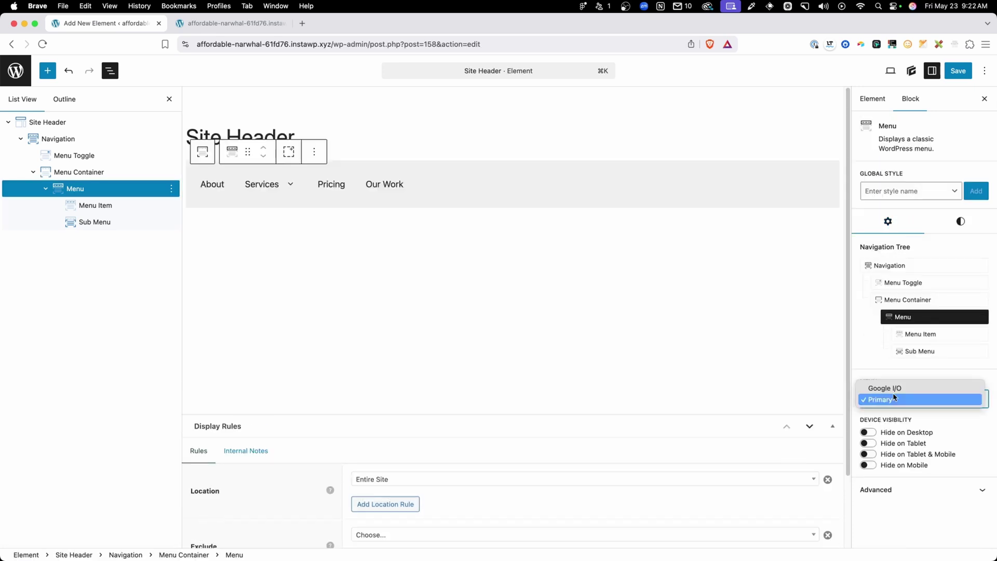
{"action": "left_click", "coordinate": [890, 388]}
{"action": "left_click", "coordinate": [892, 399]}
{"action": "left_click", "coordinate": [893, 413]}
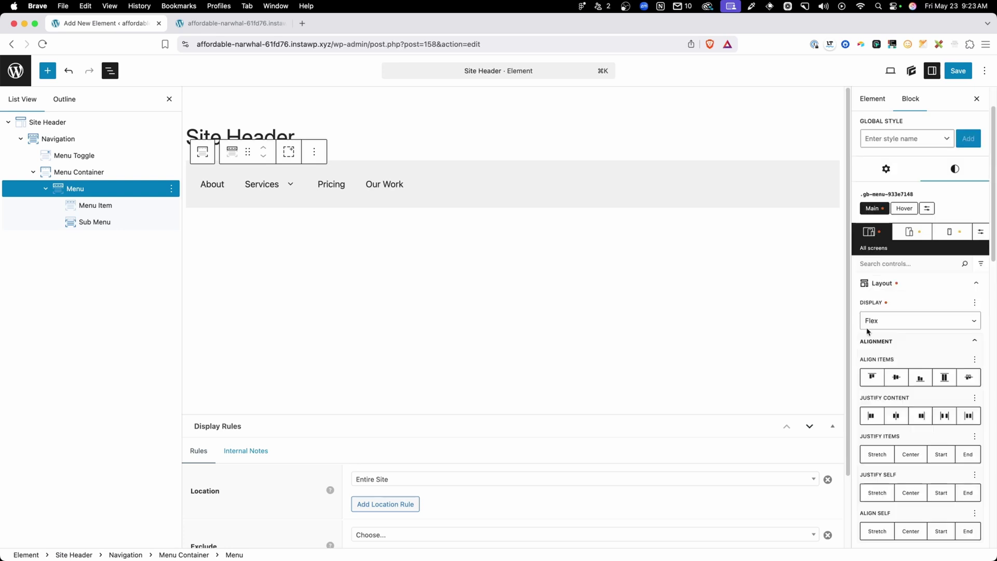
Try the accent blue as the Menu block's background colour, clear it again, and return to the block settings
{"action": "scroll", "coordinate": [900, 353], "scroll_direction": "down", "scroll_amount": 10}
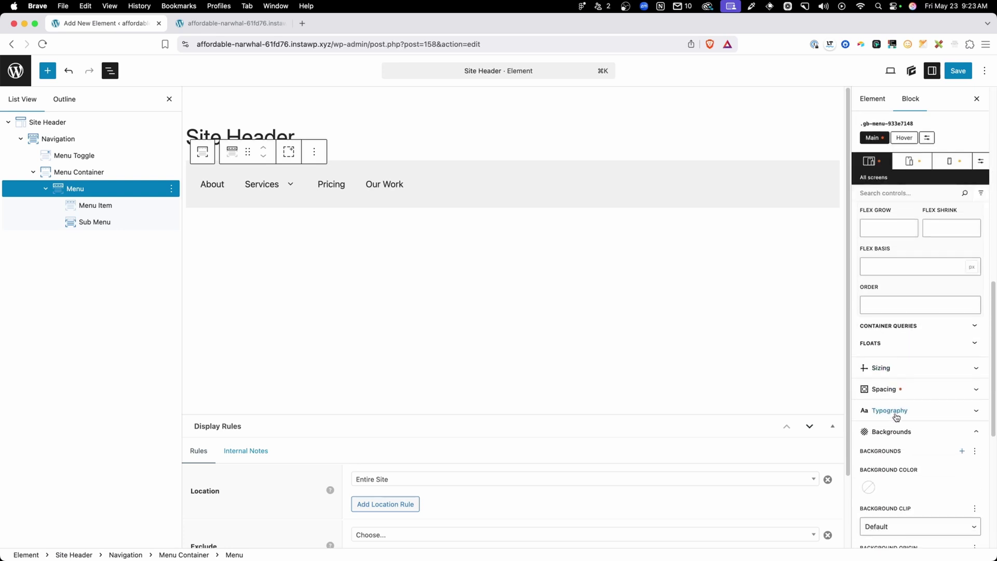
{"action": "left_click", "coordinate": [868, 487]}
{"action": "left_click", "coordinate": [969, 458]}
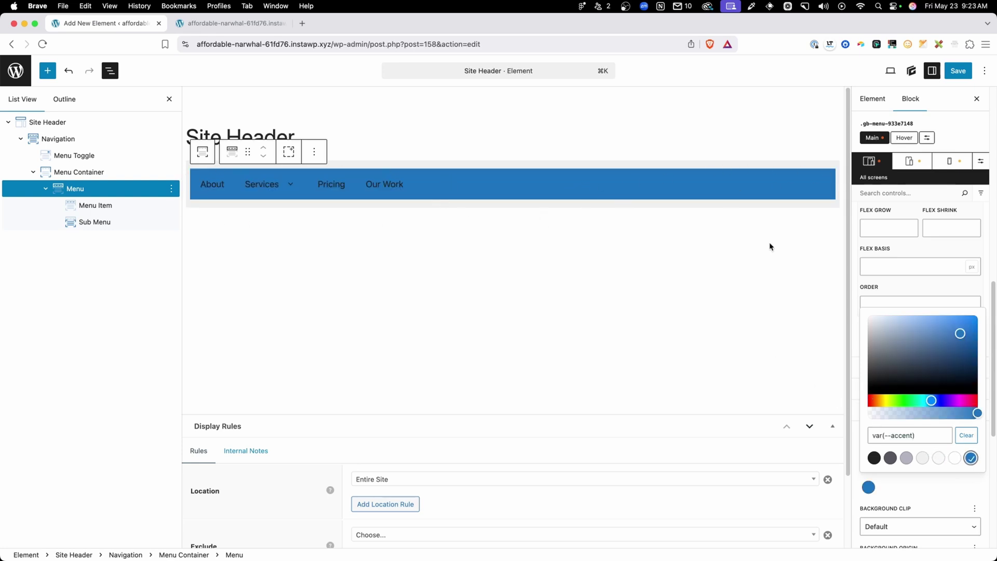
{"action": "left_click", "coordinate": [967, 435]}
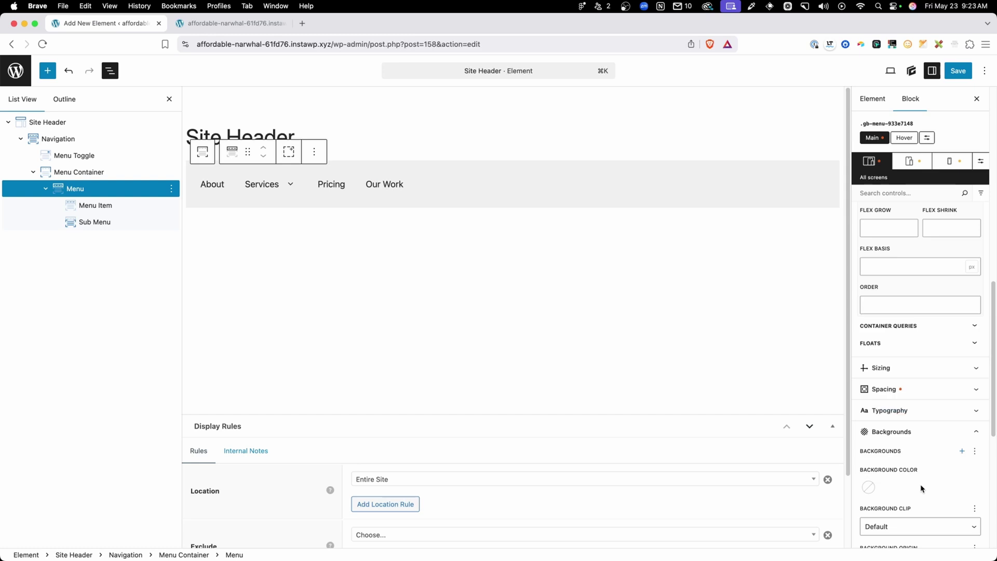
{"action": "left_click", "coordinate": [926, 136]}
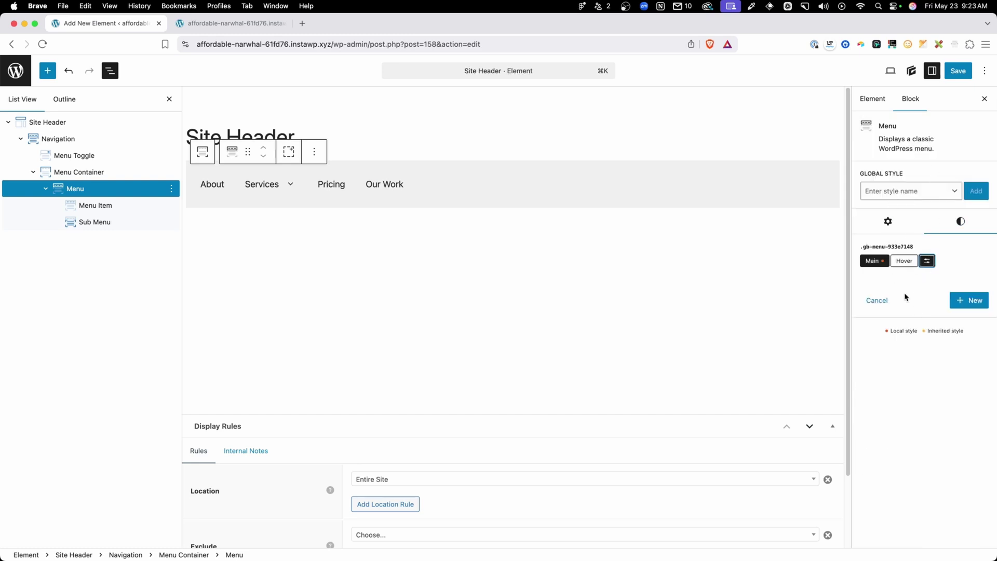
{"action": "left_click", "coordinate": [887, 230]}
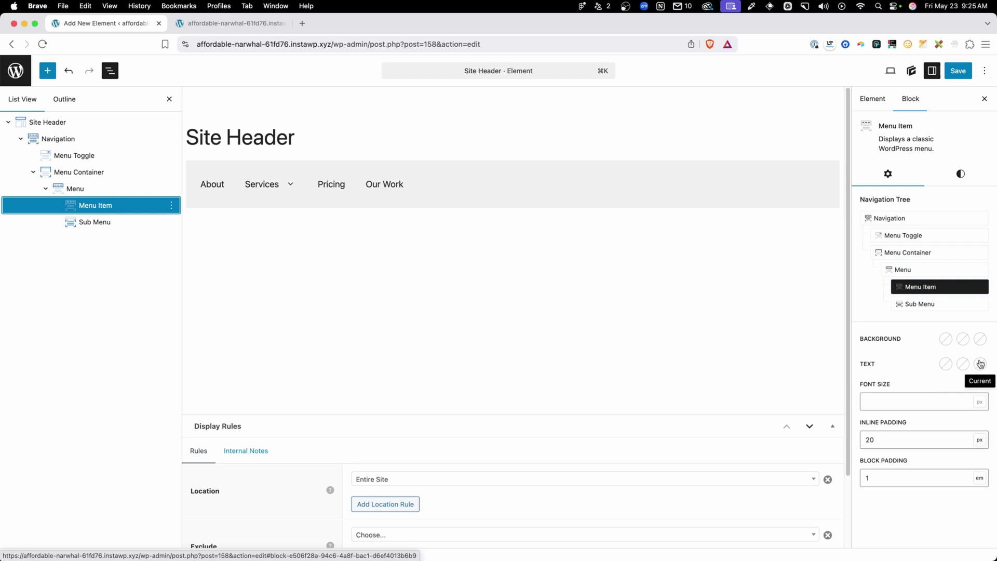
Set the Menu Item's font size to 1 rem and examine its inline and block padding values
{"action": "left_click", "coordinate": [930, 402]}
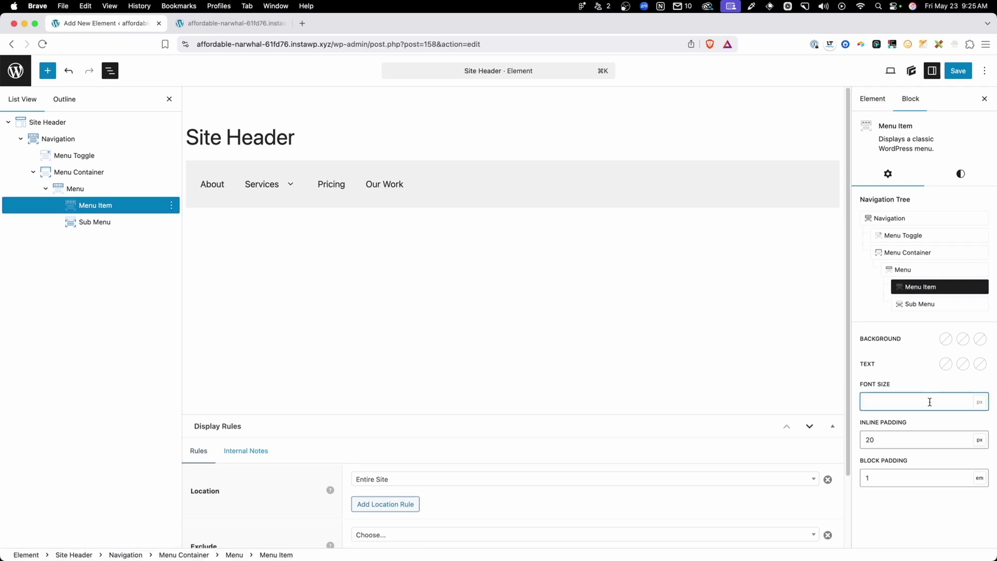
{"action": "type", "text": "1rem"}
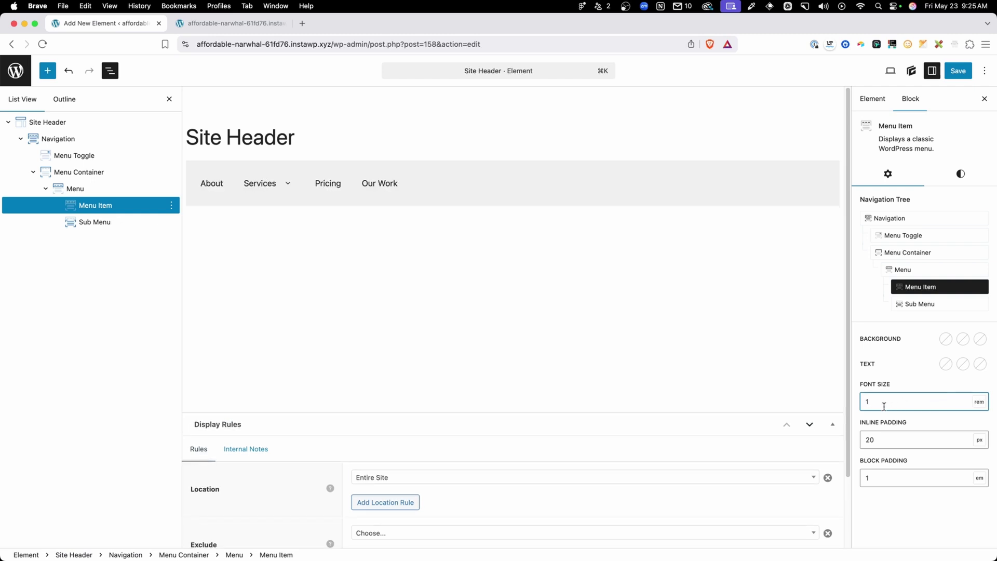
{"action": "left_click", "coordinate": [896, 436]}
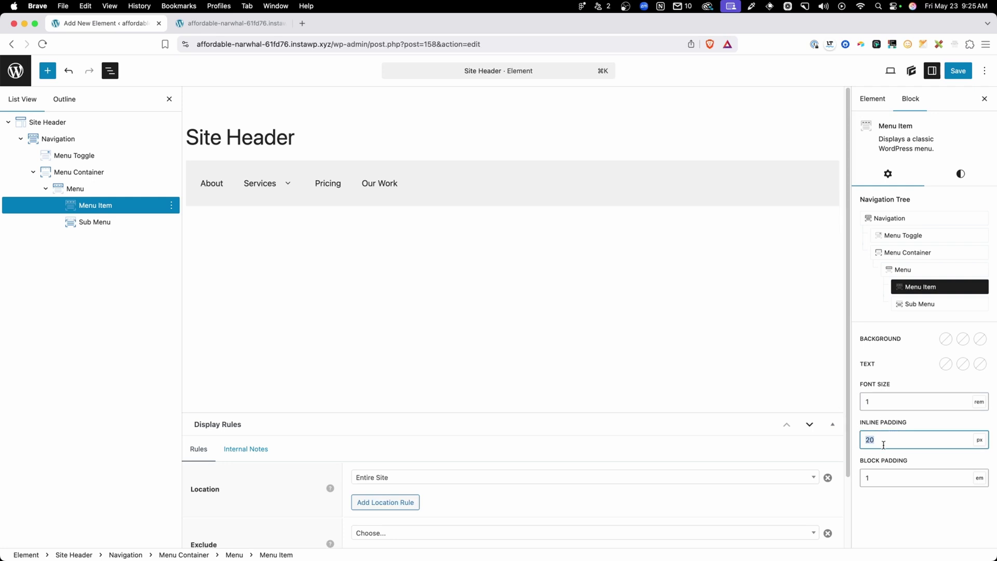
{"action": "left_click", "coordinate": [890, 477]}
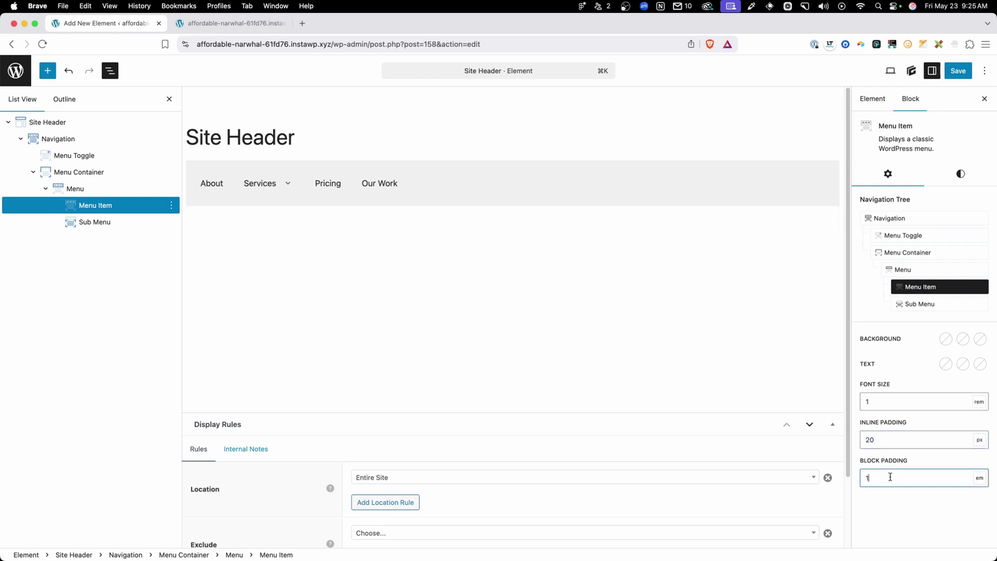
Examine the Menu Item's inline and block padding settings and open its style controls
{"action": "left_click", "coordinate": [888, 440]}
{"action": "left_click", "coordinate": [891, 476]}
{"action": "left_click", "coordinate": [962, 175]}
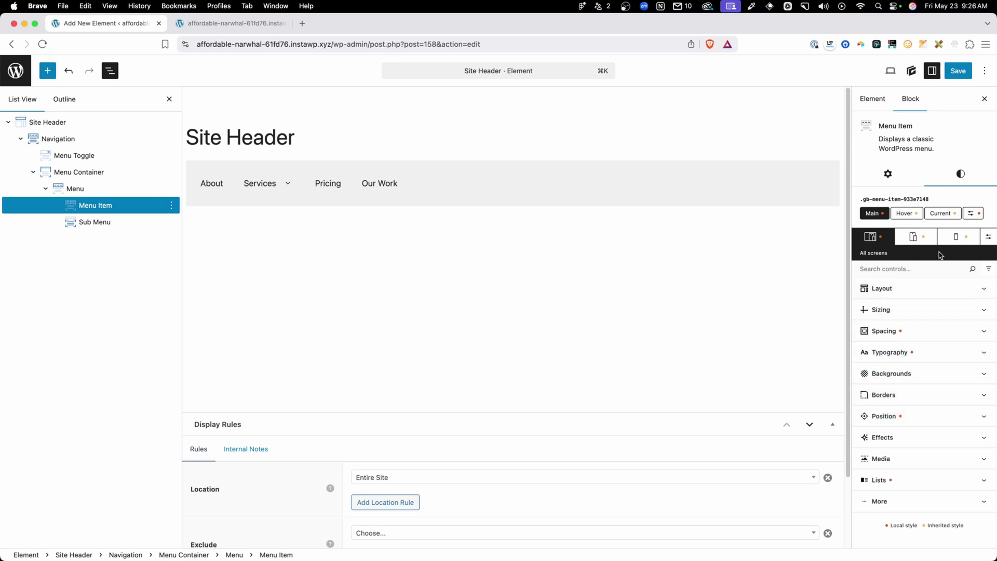
Try #ff0000 as the text colour of the Menu Item's Dropdown button selector and clear it again
{"action": "left_click", "coordinate": [969, 214]}
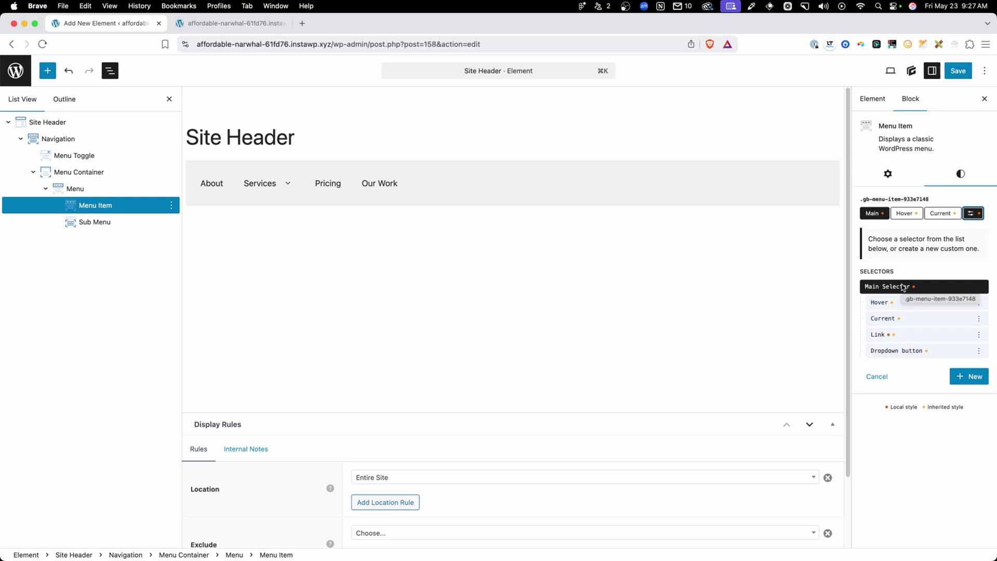
{"action": "left_click", "coordinate": [896, 351]}
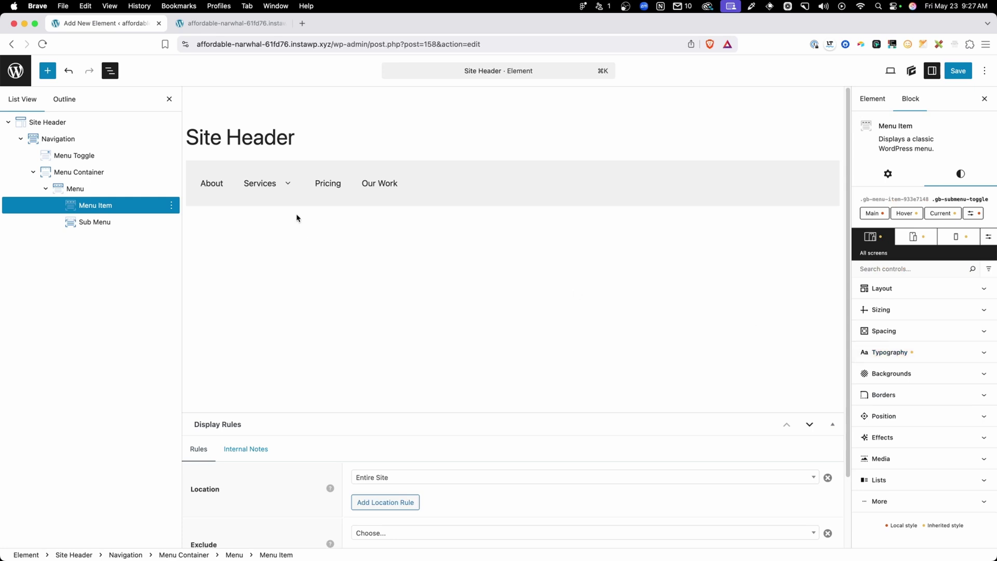
{"action": "mouse_move", "coordinate": [287, 188]}
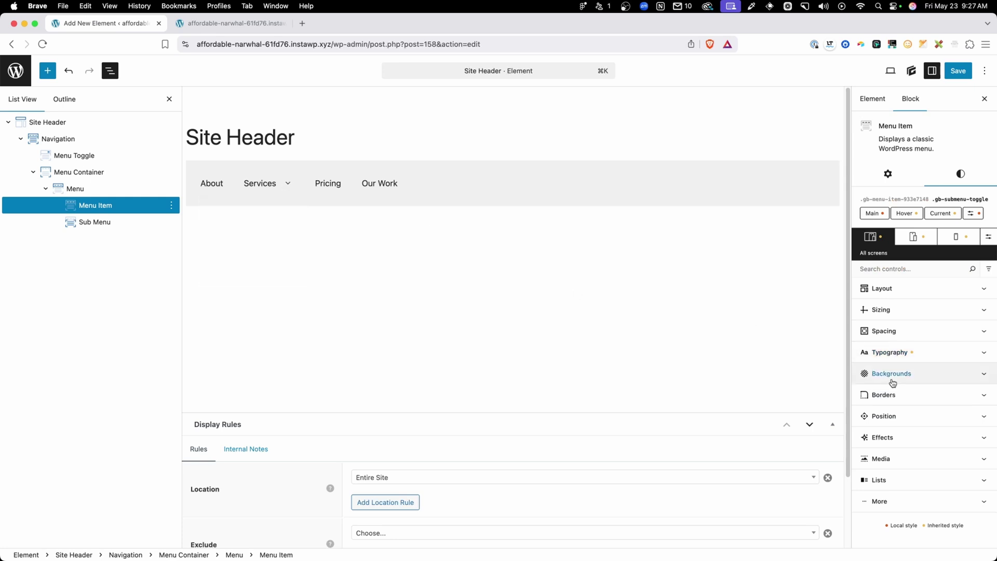
{"action": "left_click", "coordinate": [889, 352]}
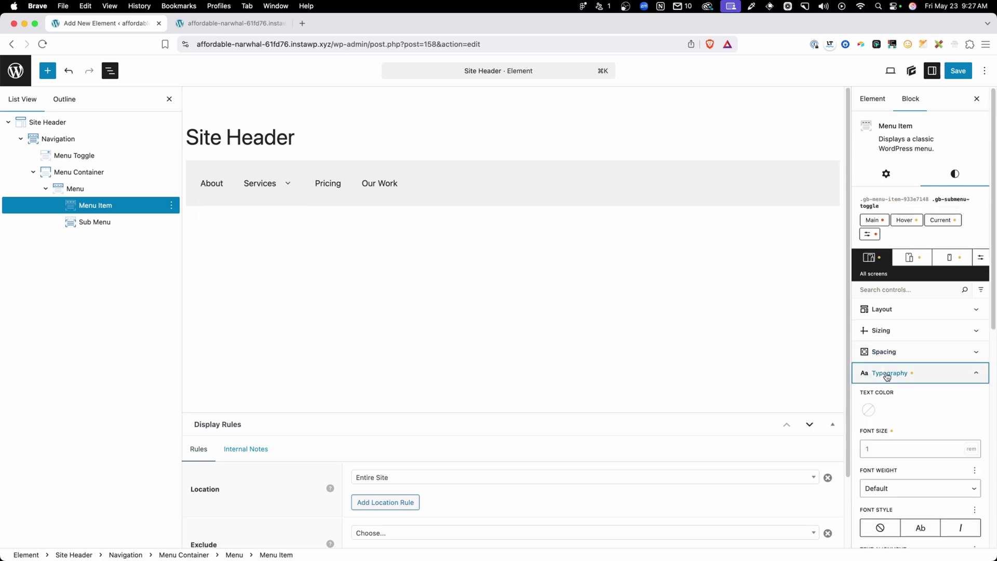
{"action": "left_click", "coordinate": [870, 410]}
{"action": "left_click_drag", "start_coordinate": [943, 278], "coordinate": [976, 238]}
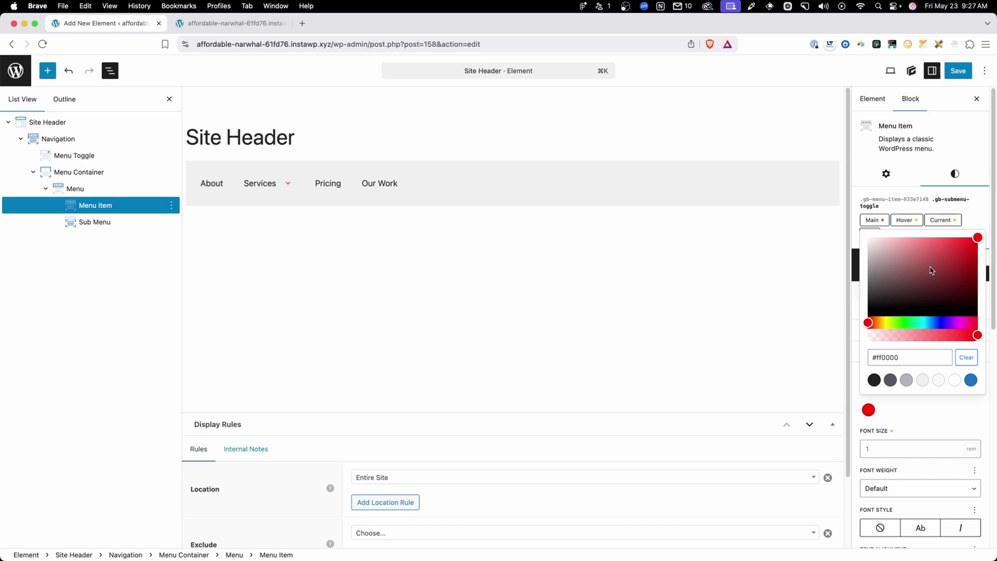
{"action": "left_click", "coordinate": [966, 357]}
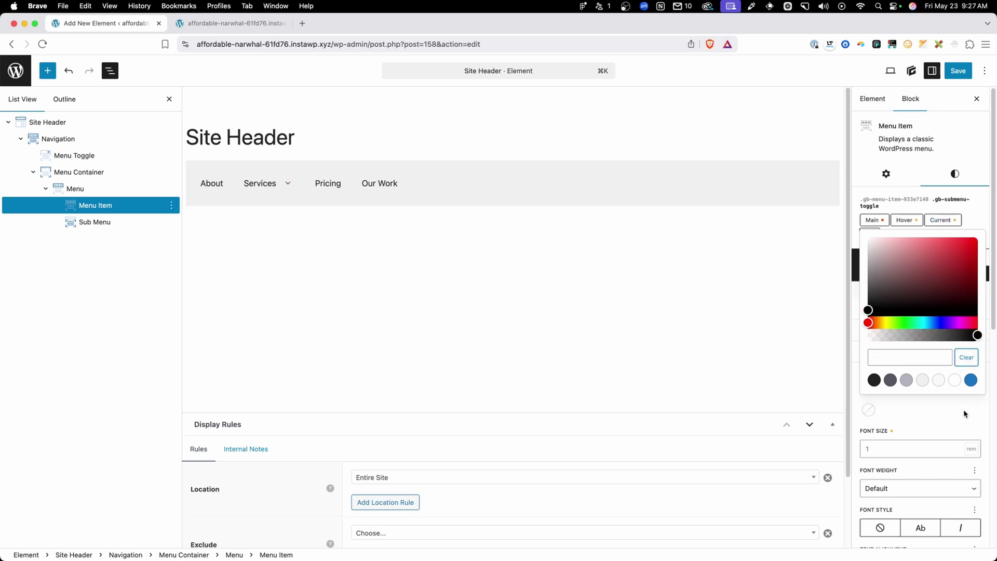
{"action": "left_click", "coordinate": [965, 414]}
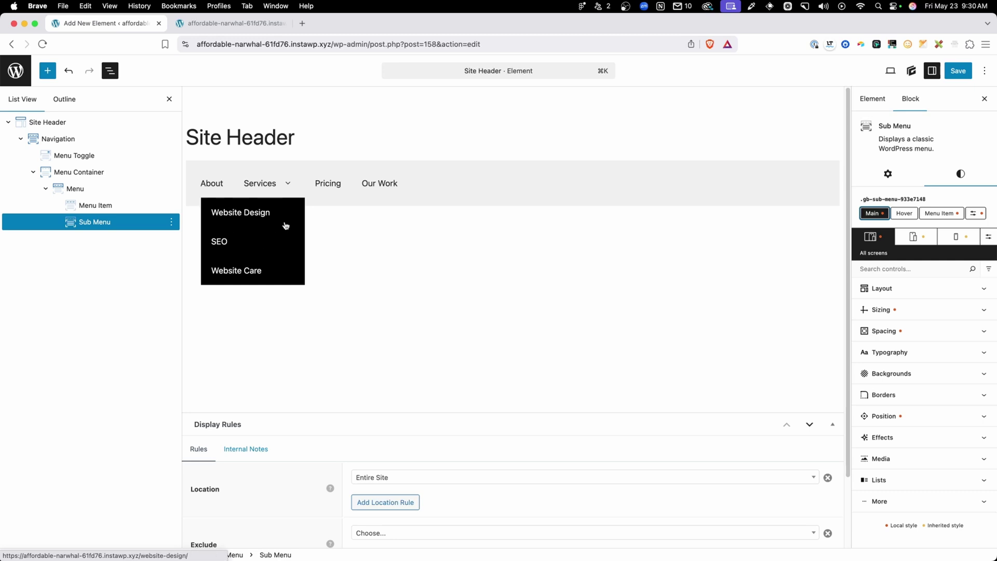
Review the Sub Menu block's item colour settings, its style selectors, and the position values of the .gb-sub-menu selector
{"action": "left_click", "coordinate": [889, 173]}
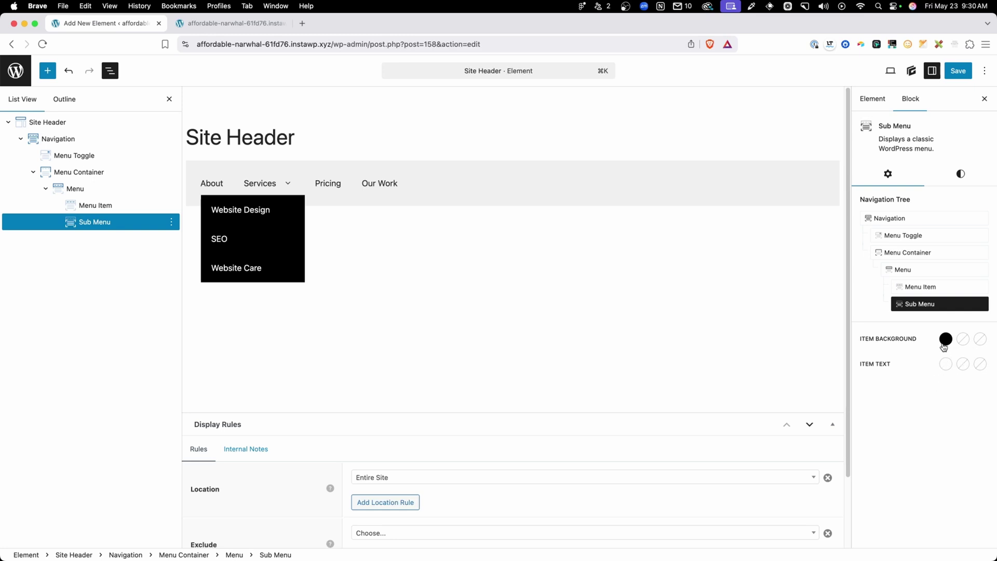
{"action": "left_click", "coordinate": [961, 174]}
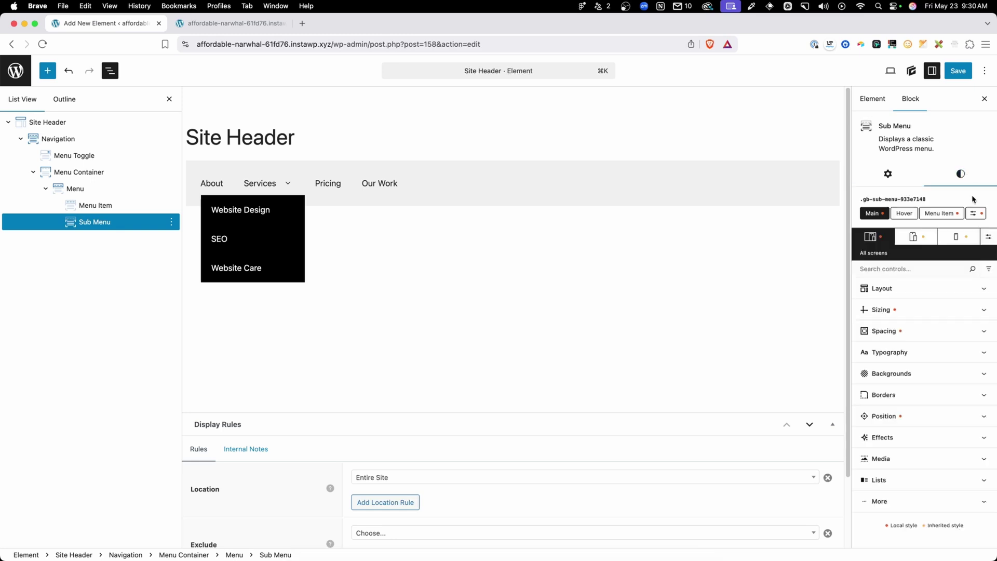
{"action": "left_click", "coordinate": [974, 213]}
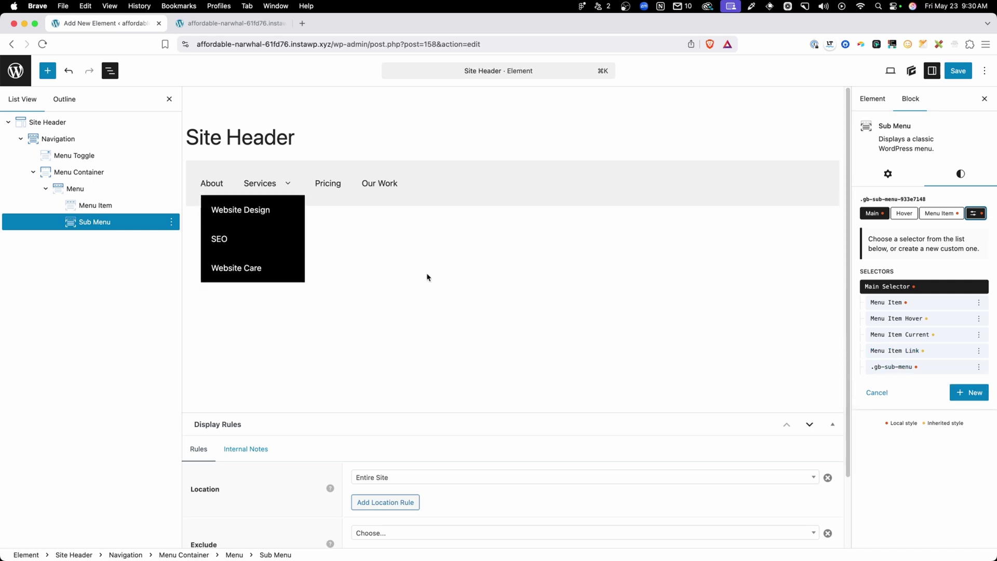
{"action": "left_click", "coordinate": [908, 367]}
{"action": "scroll", "coordinate": [909, 402], "scroll_direction": "down", "scroll_amount": 5}
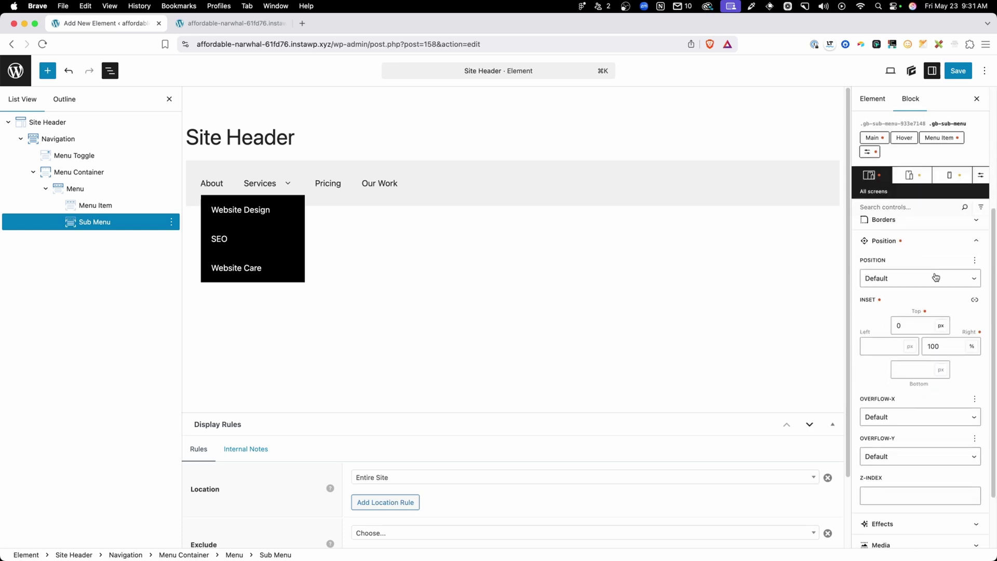
{"action": "left_click", "coordinate": [869, 152]}
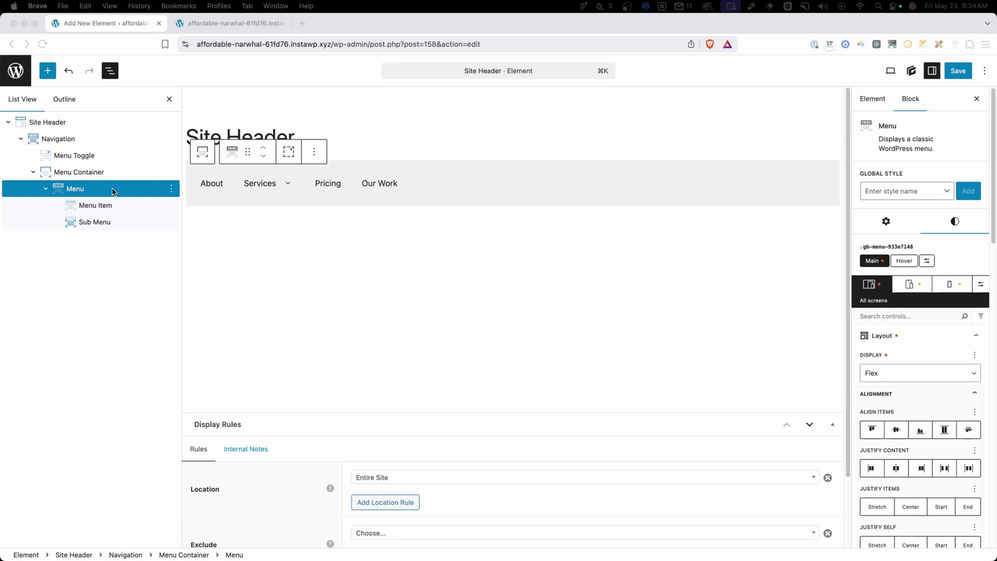
Justify the Menu block's flex content to the end for all screens
{"action": "left_click", "coordinate": [75, 191]}
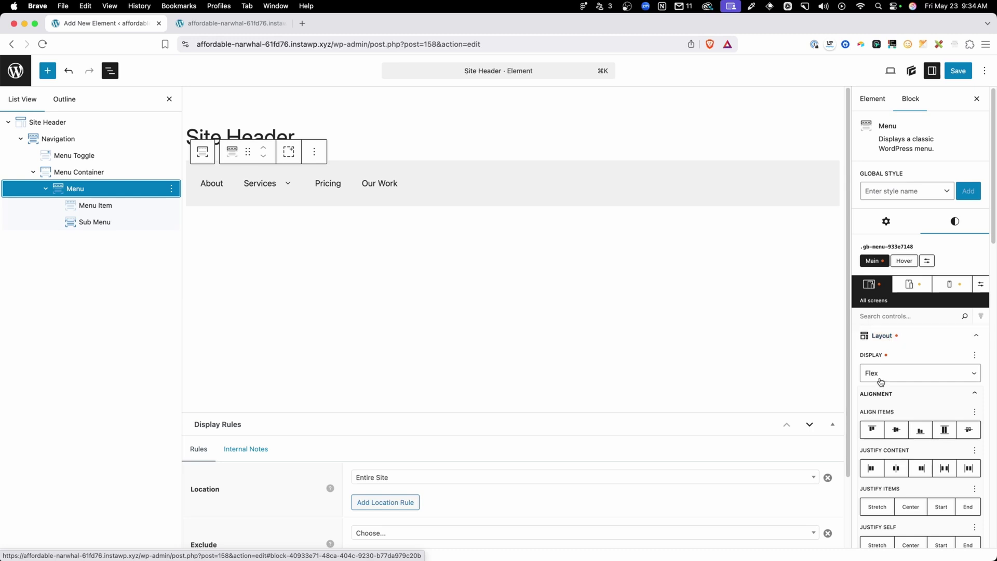
{"action": "scroll", "coordinate": [882, 382], "scroll_direction": "down", "scroll_amount": 1}
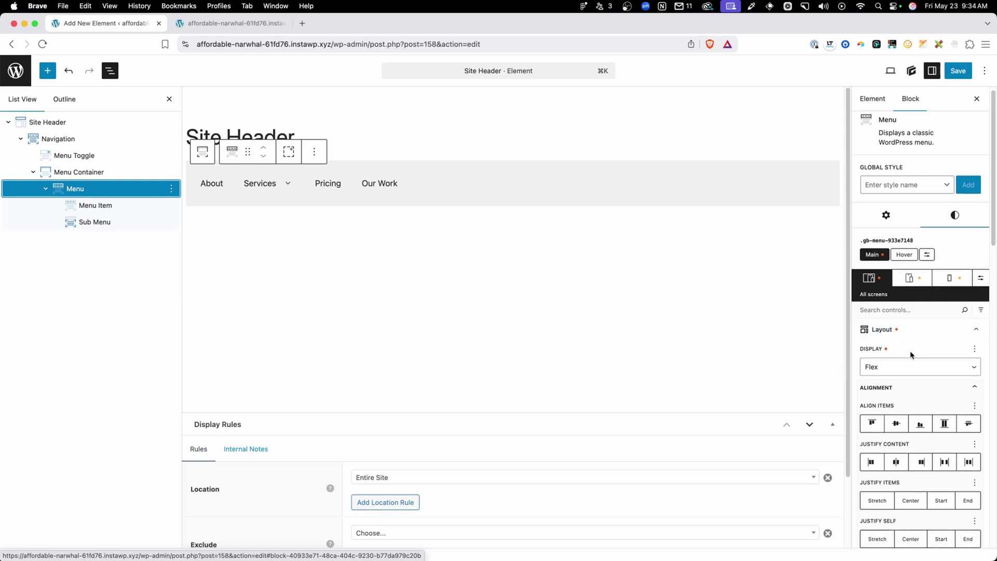
{"action": "scroll", "coordinate": [896, 424], "scroll_direction": "down", "scroll_amount": 3}
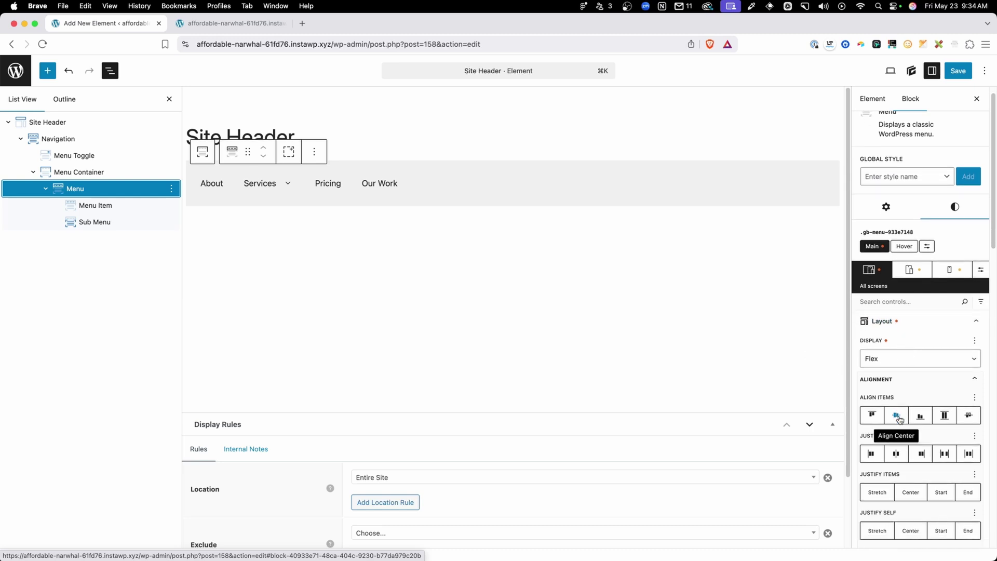
{"action": "left_click", "coordinate": [920, 442]}
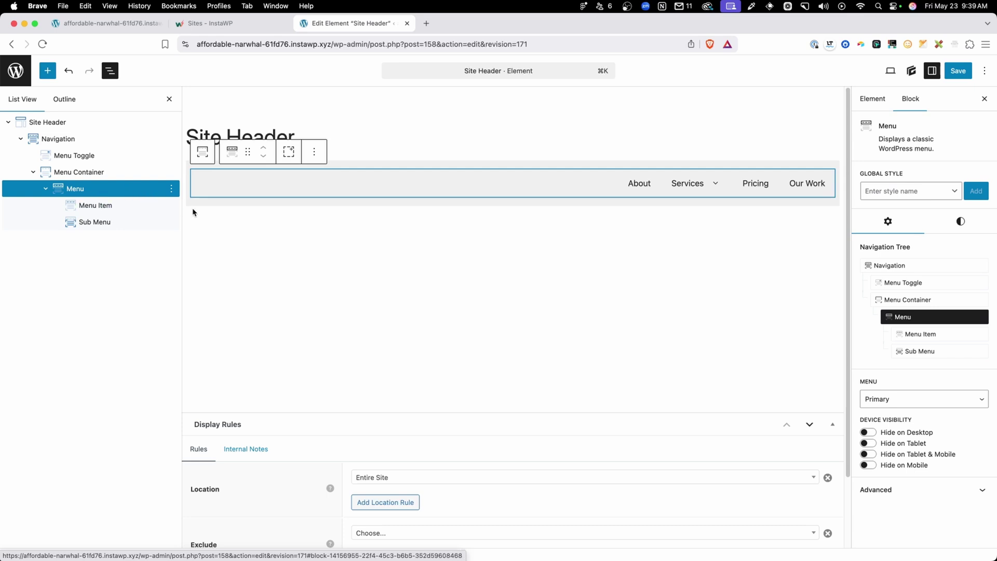
Insert a Button block below the site header and label it CTA
{"action": "left_click", "coordinate": [229, 211]}
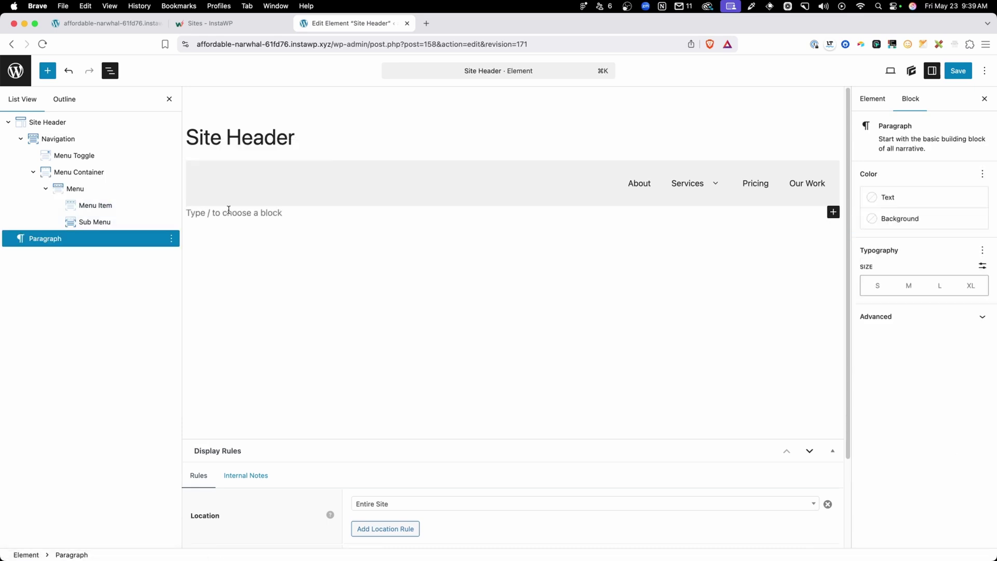
{"action": "type", "text": "/butt"}
{"action": "key", "text": "Return"}
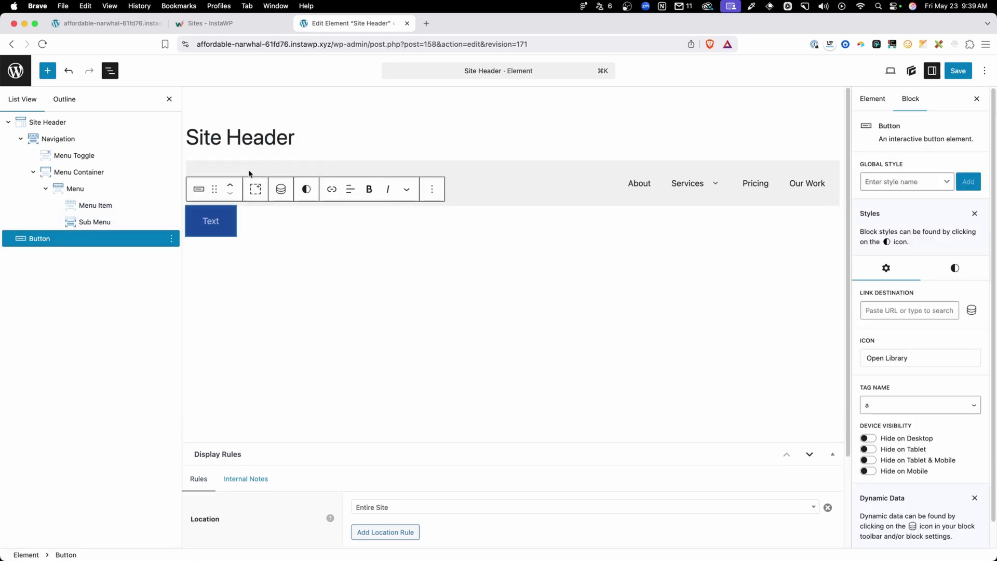
{"action": "type", "text": "CTA"}
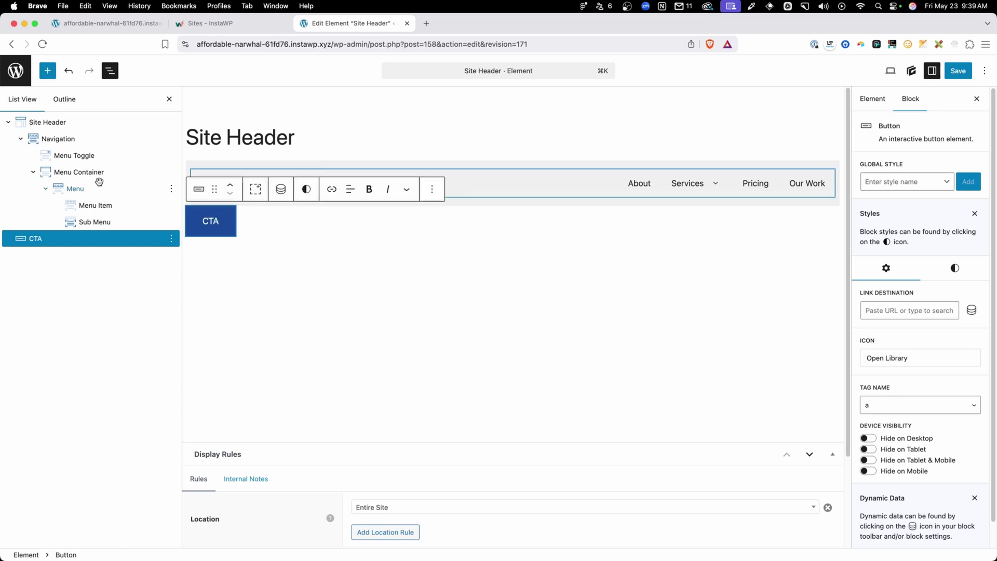
Move the CTA button into the Navigation block, placing it after the Menu Container
{"action": "left_click_drag", "start_coordinate": [52, 240], "coordinate": [75, 154]}
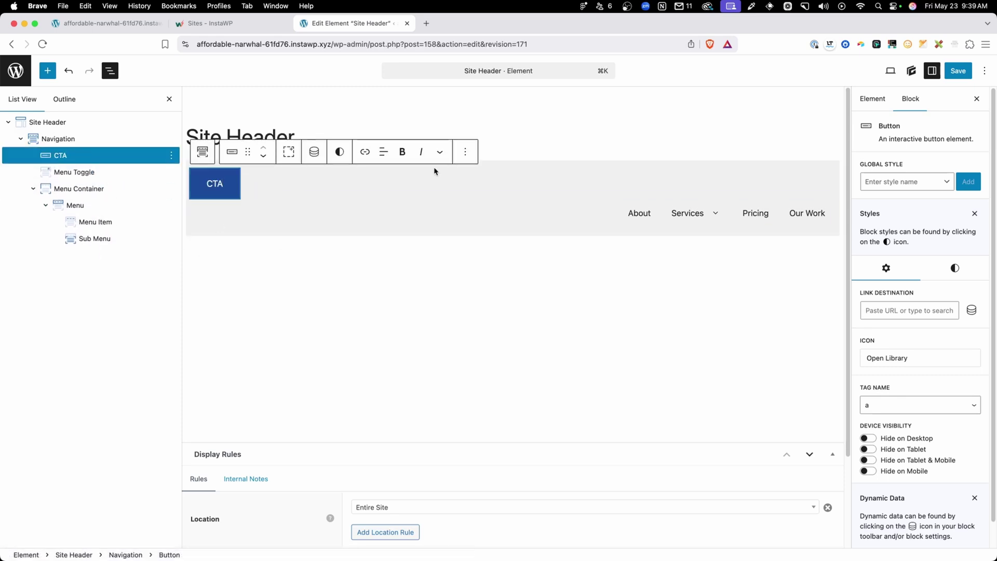
{"action": "left_click", "coordinate": [264, 156]}
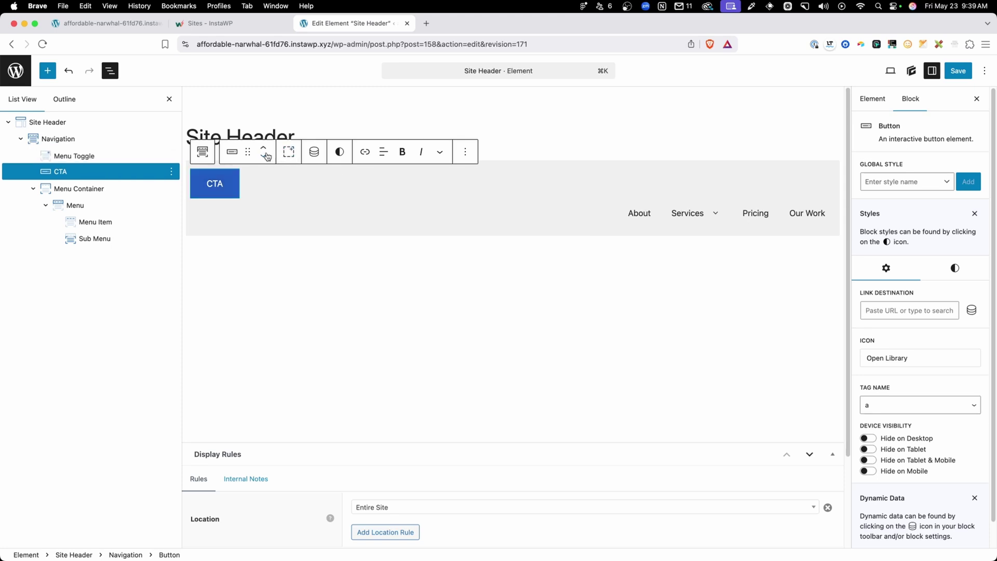
{"action": "left_click", "coordinate": [264, 156]}
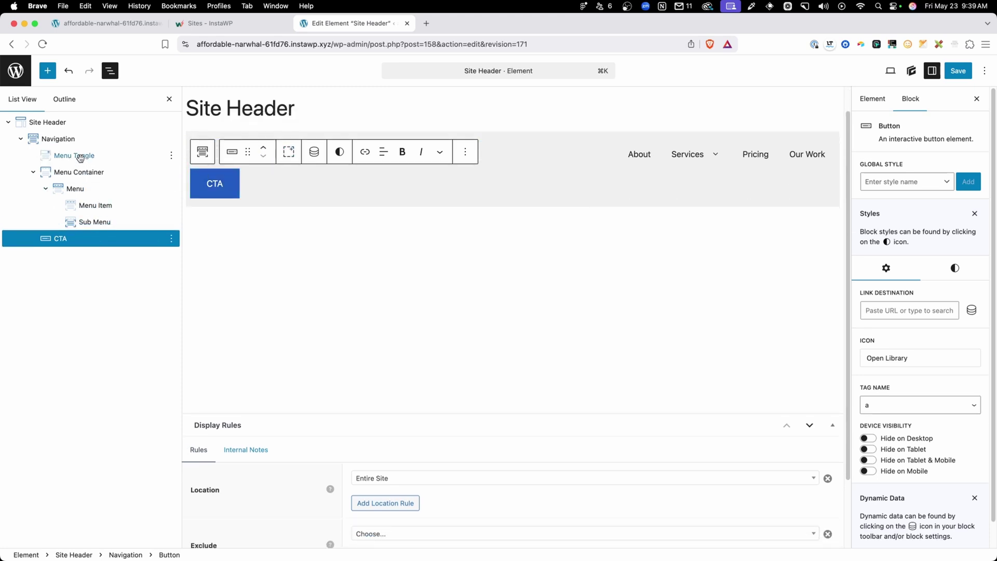
Set the Navigation block's display to Flex with items aligned to the centre and content justified to the end, and save the element
{"action": "left_click", "coordinate": [48, 139]}
{"action": "left_click", "coordinate": [954, 222]}
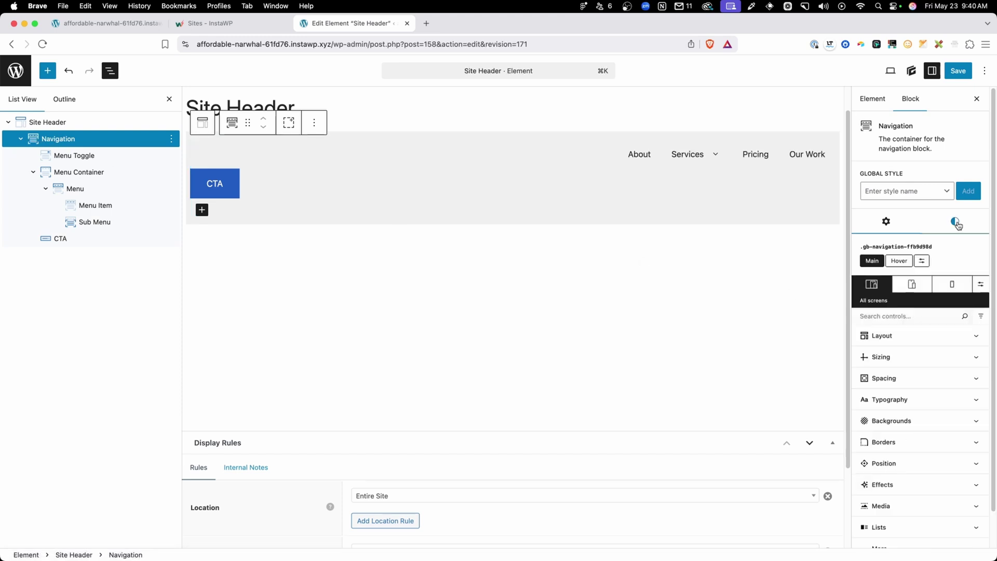
{"action": "left_click", "coordinate": [881, 336]}
{"action": "left_click", "coordinate": [885, 375]}
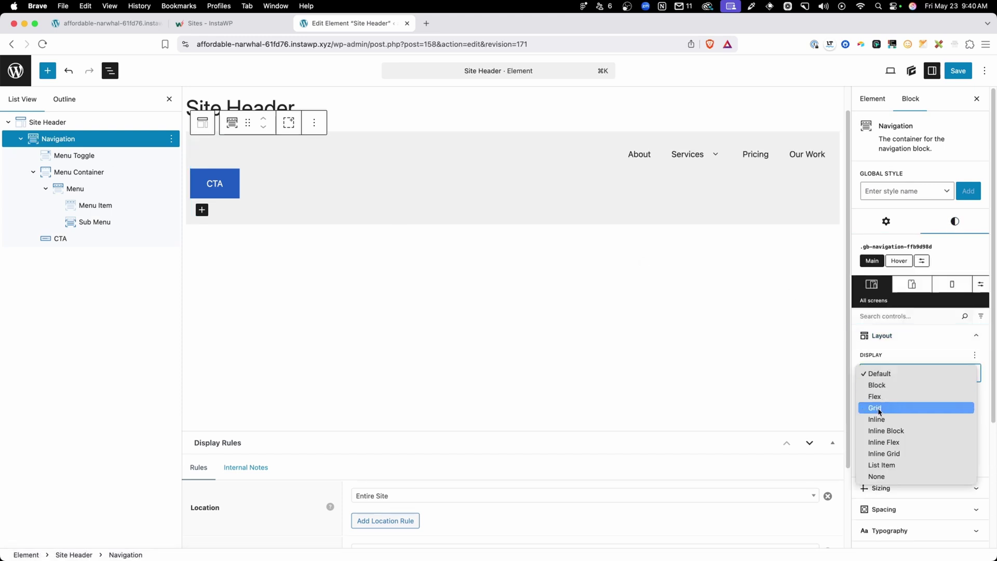
{"action": "left_click", "coordinate": [881, 397]}
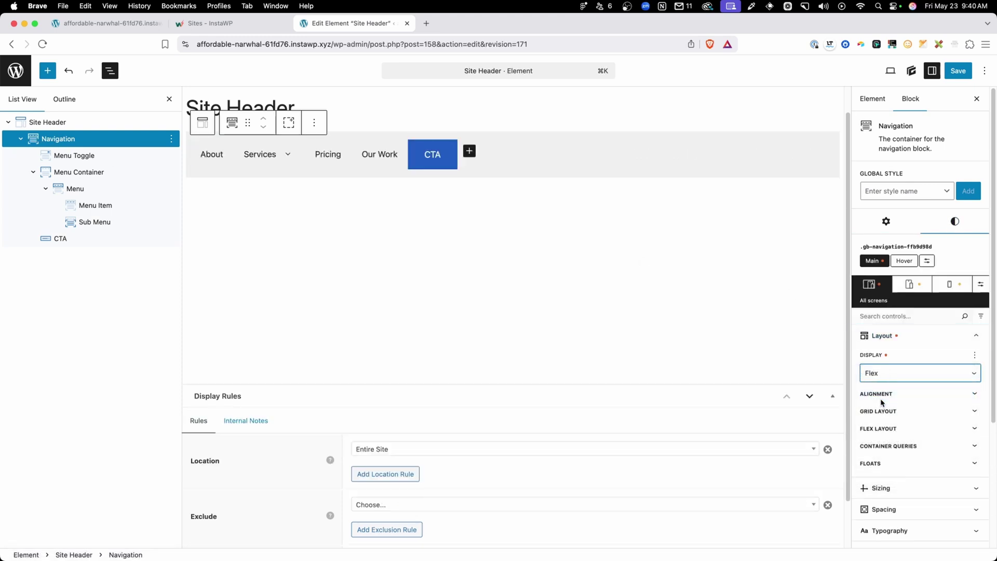
{"action": "left_click", "coordinate": [881, 394]}
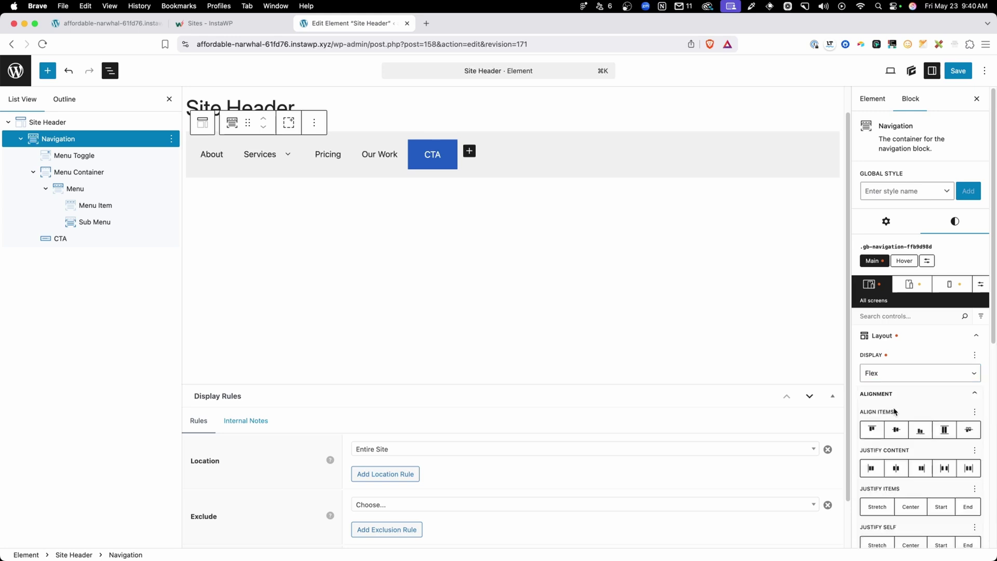
{"action": "left_click", "coordinate": [897, 430]}
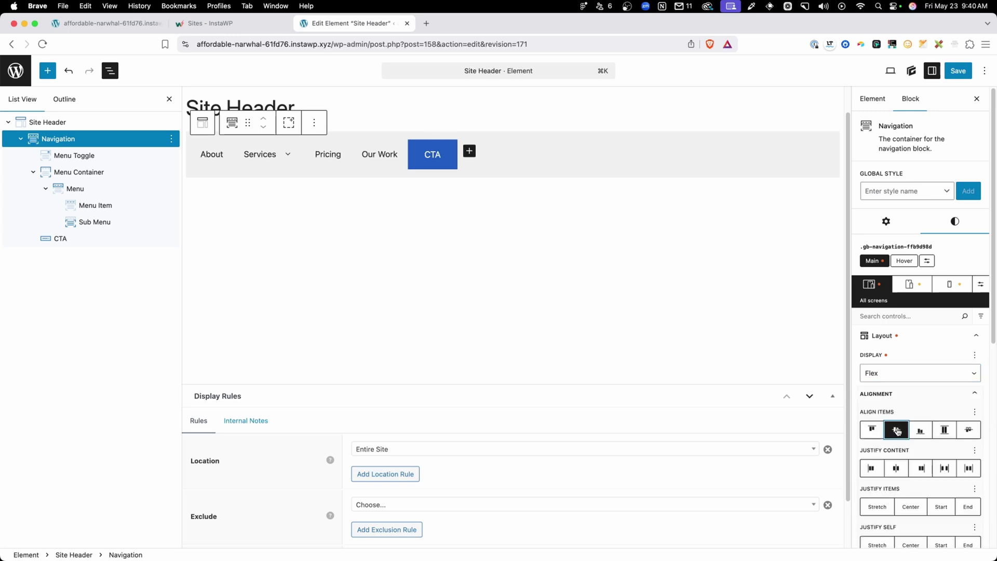
{"action": "left_click", "coordinate": [922, 469]}
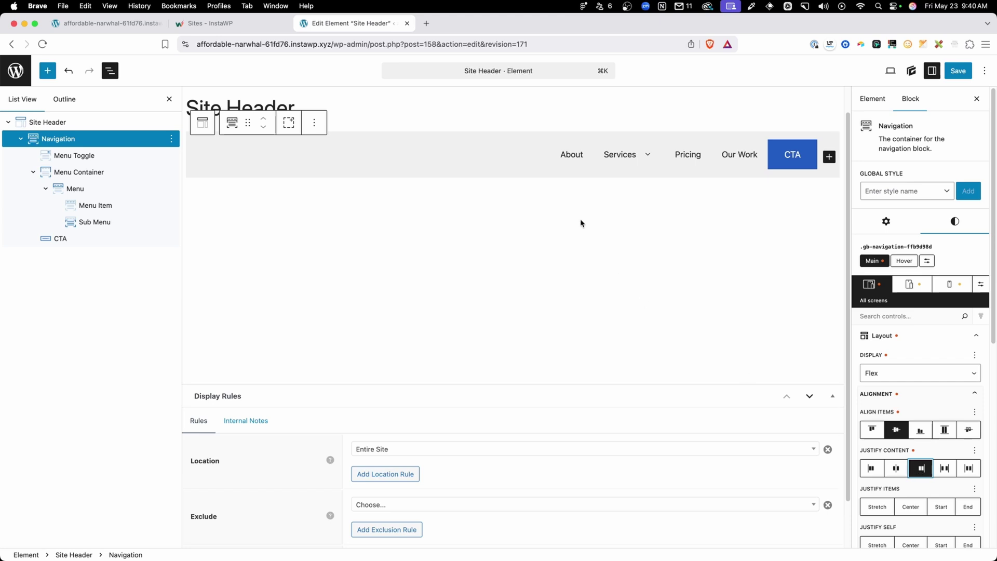
{"action": "key", "text": "super+s"}
{"action": "left_click", "coordinate": [389, 102]}
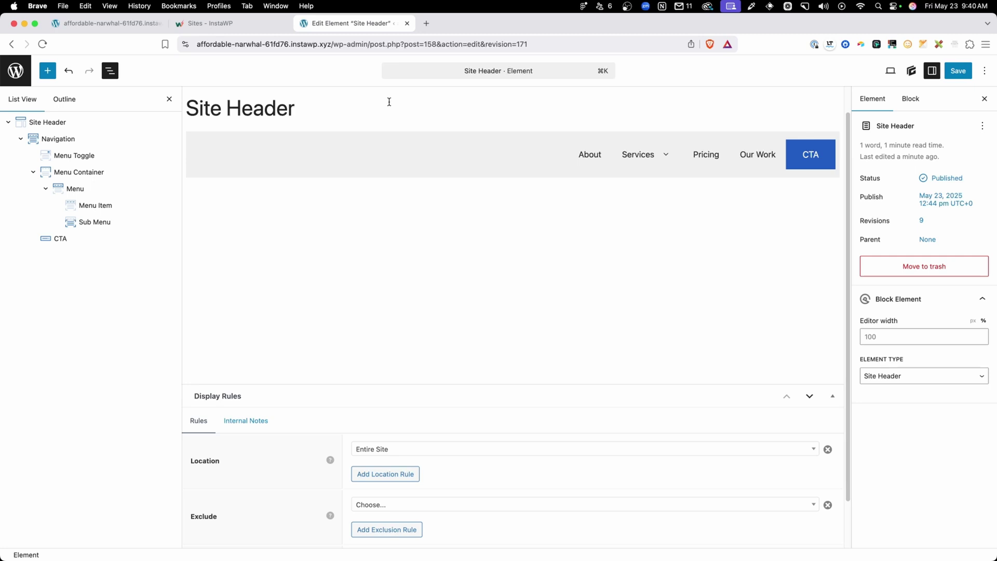
Copy the gb-menu-show-on-toggled class name from the Menu Container's block settings
{"action": "left_click", "coordinate": [90, 172]}
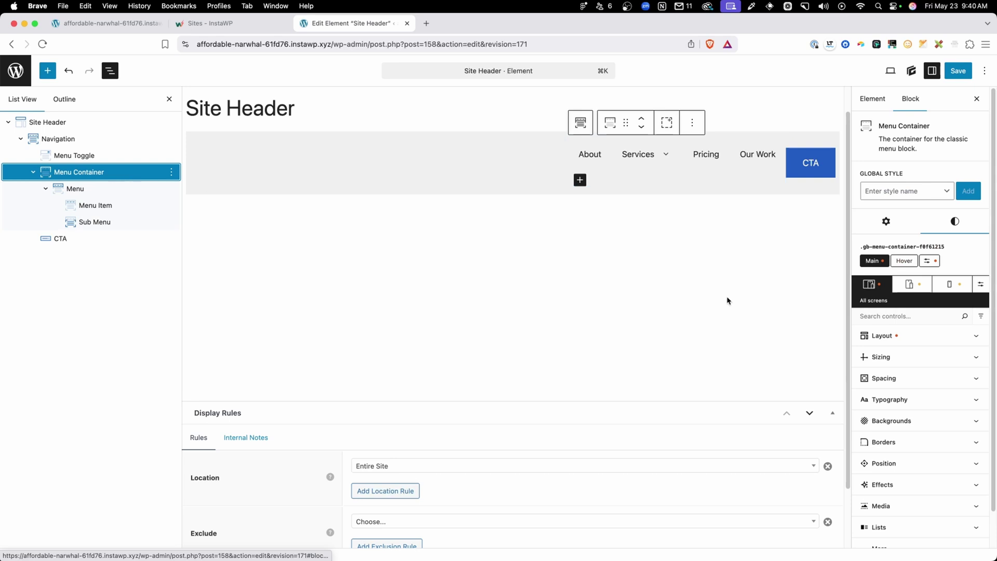
{"action": "left_click", "coordinate": [886, 221]}
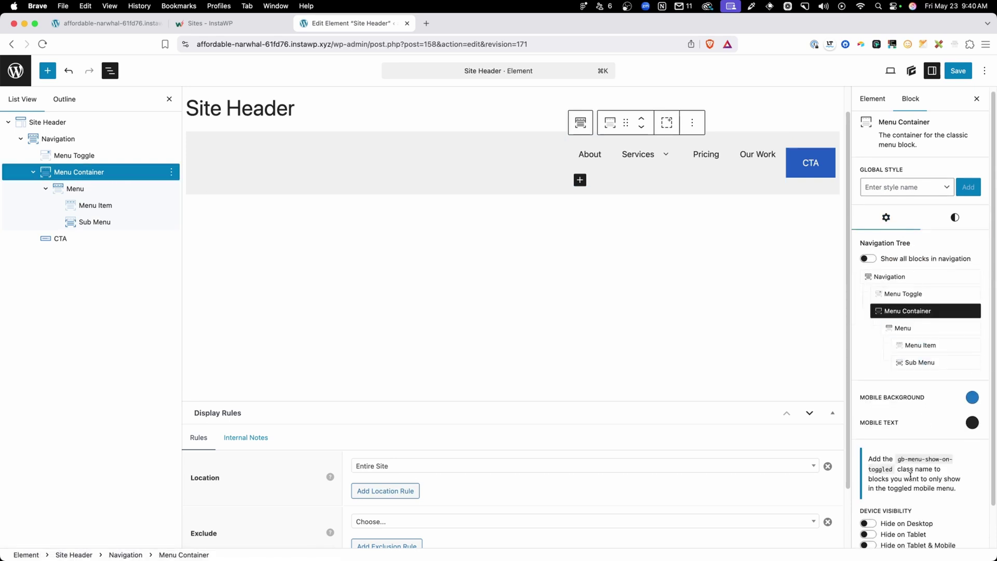
{"action": "scroll", "coordinate": [910, 476], "scroll_direction": "down", "scroll_amount": 2}
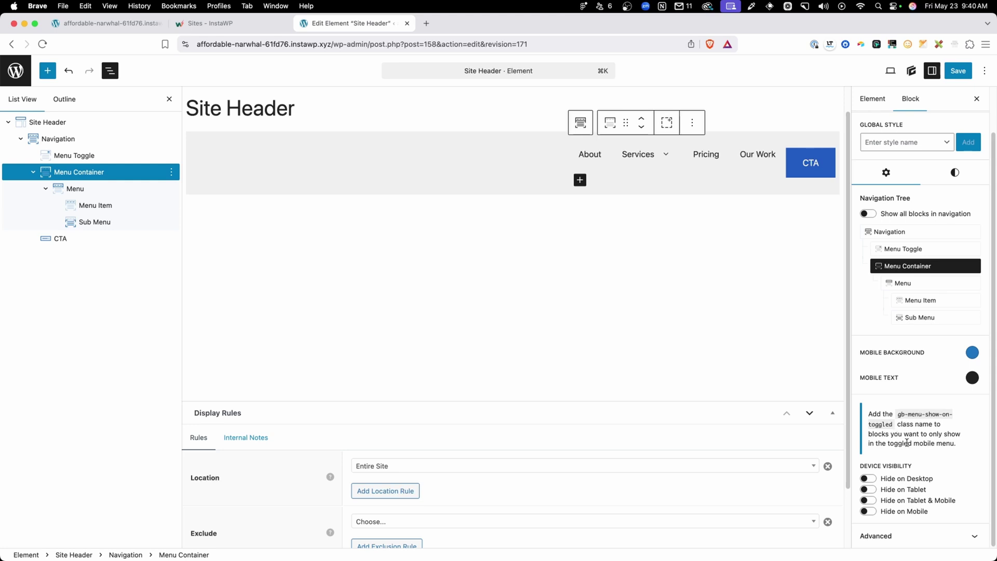
{"action": "left_click_drag", "start_coordinate": [893, 426], "coordinate": [896, 419]}
{"action": "right_click", "coordinate": [900, 416]}
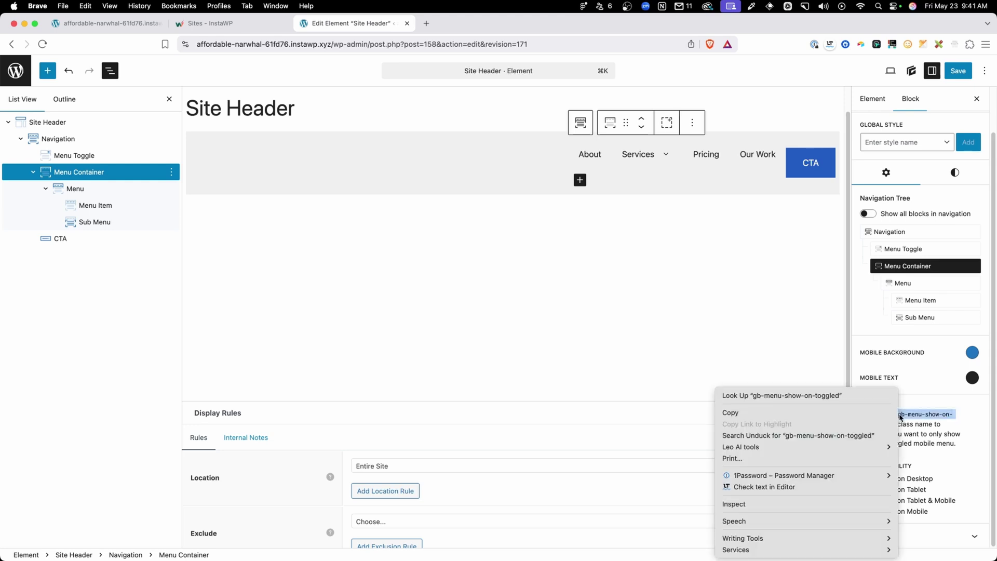
{"action": "left_click", "coordinate": [826, 416]}
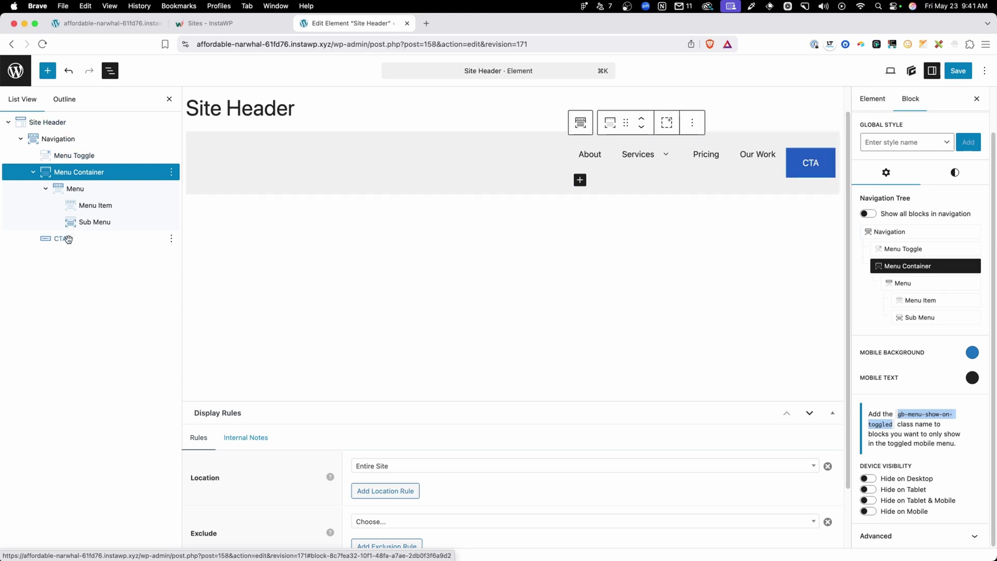
Move the CTA button inside the Menu Container below the Menu block and give it the additional CSS class gb-menu-show-on-toggled
{"action": "left_click_drag", "start_coordinate": [65, 238], "coordinate": [89, 199]}
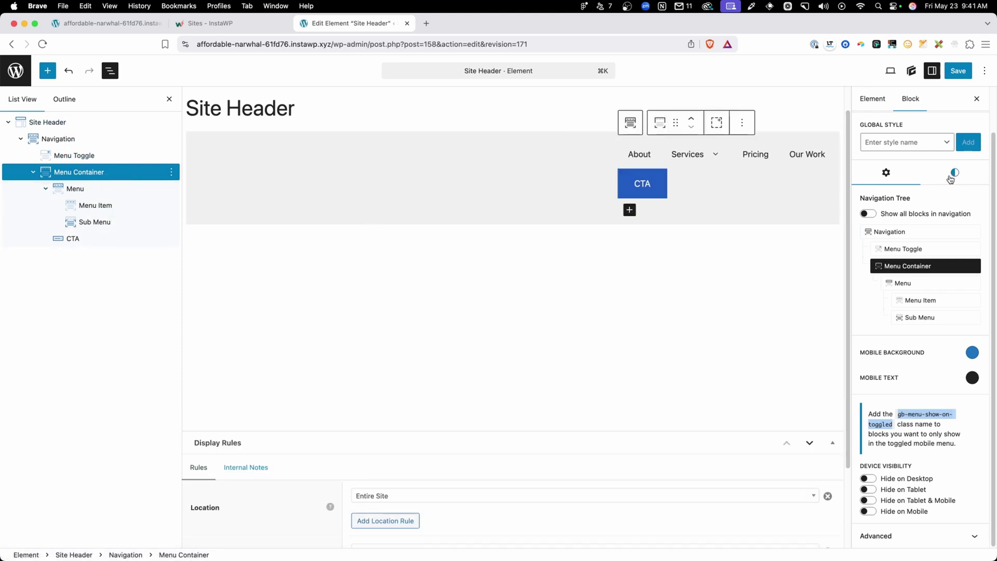
{"action": "left_click", "coordinate": [903, 536]}
{"action": "left_click", "coordinate": [900, 397]}
{"action": "key", "text": "super+v"}
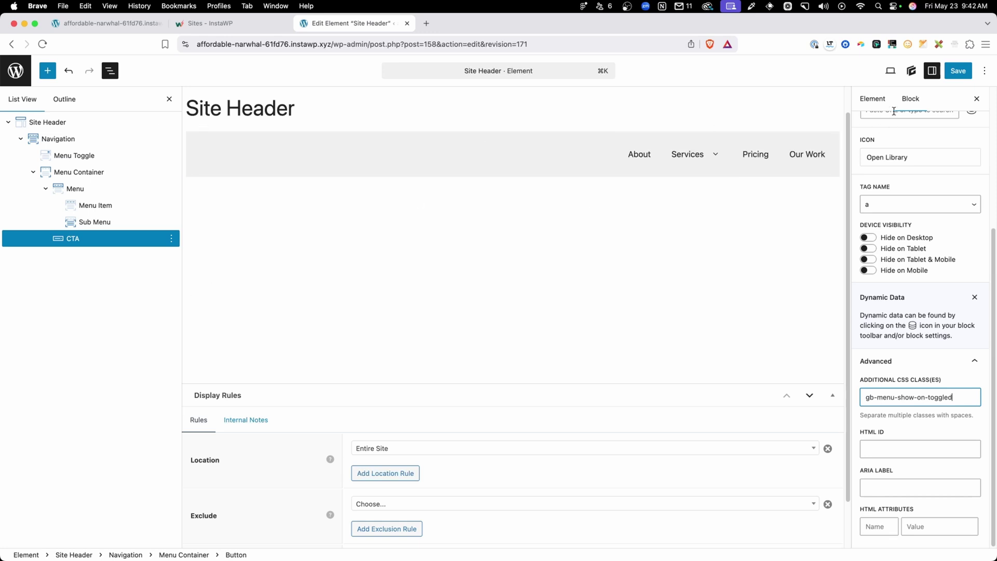
Preview the header at mobile size with the menu toggled open to check the CTA button, and return to the desktop preview
{"action": "left_click", "coordinate": [890, 70]}
{"action": "left_click", "coordinate": [842, 137]}
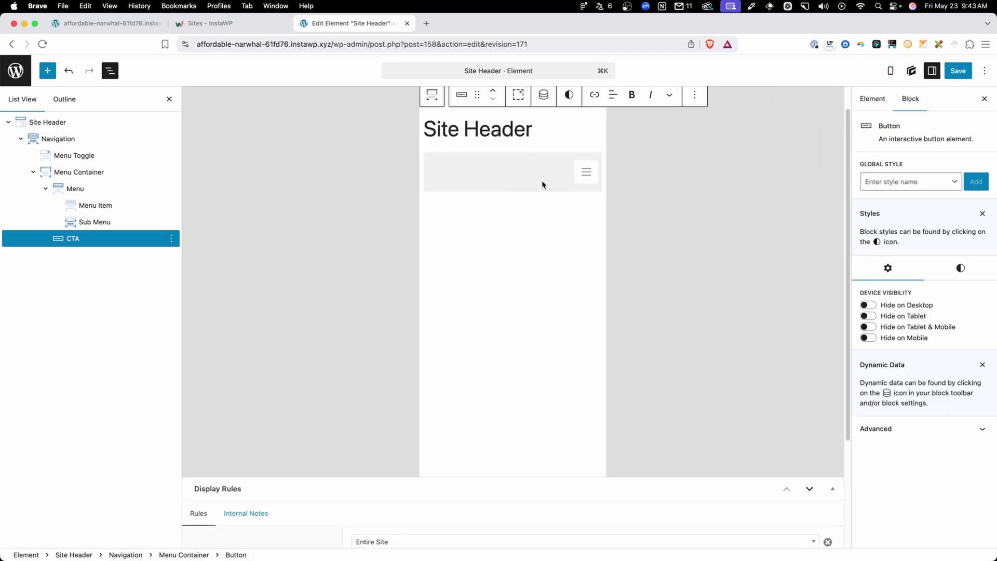
{"action": "left_click", "coordinate": [587, 171]}
{"action": "left_click", "coordinate": [586, 171]}
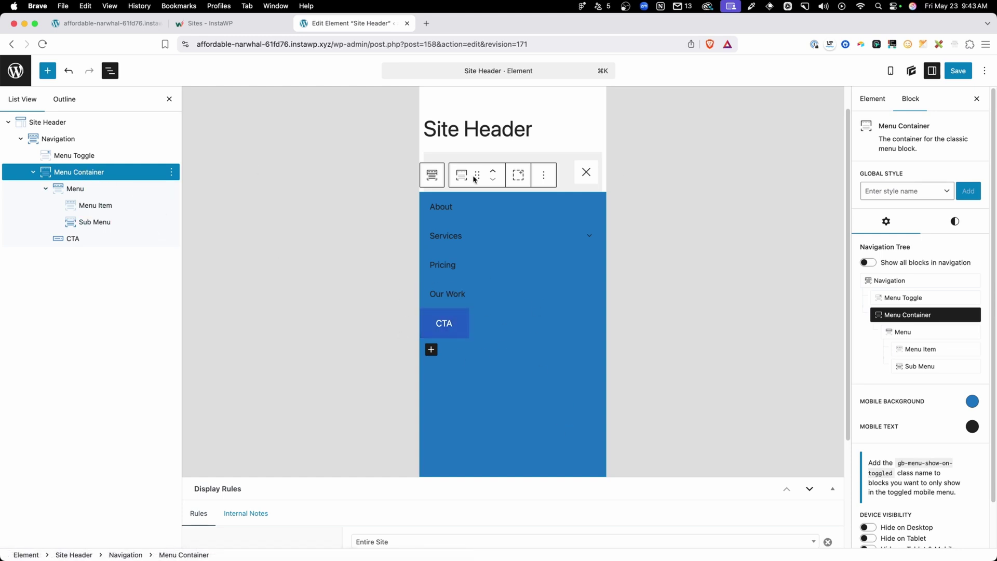
{"action": "left_click", "coordinate": [884, 76]}
{"action": "left_click", "coordinate": [856, 96]}
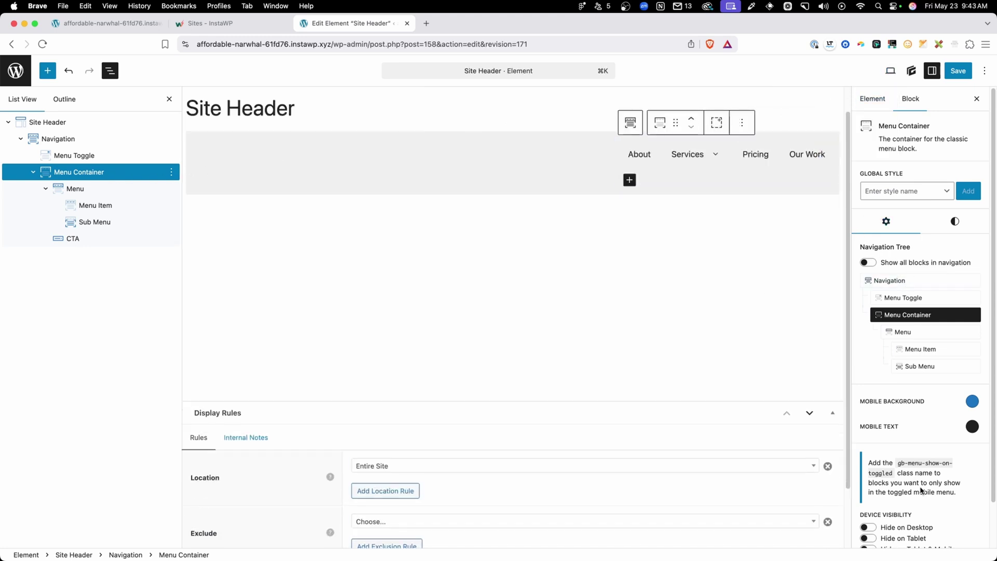
{"action": "mouse_move", "coordinate": [899, 463]}
{"action": "left_mouse_down"}
{"action": "mouse_move", "coordinate": [924, 472]}
{"action": "mouse_move", "coordinate": [909, 468]}
{"action": "left_mouse_up"}
{"action": "left_click", "coordinate": [909, 463]}
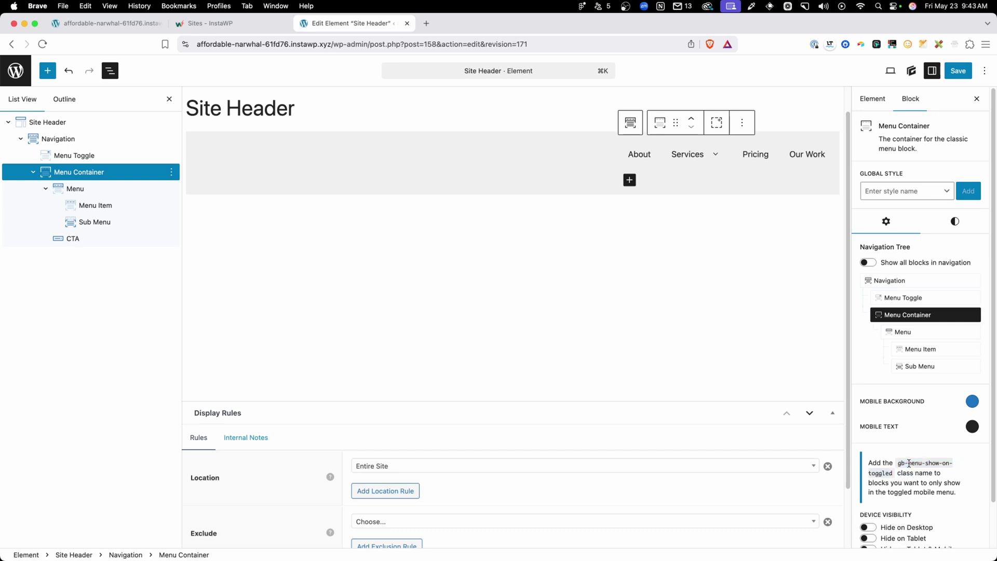